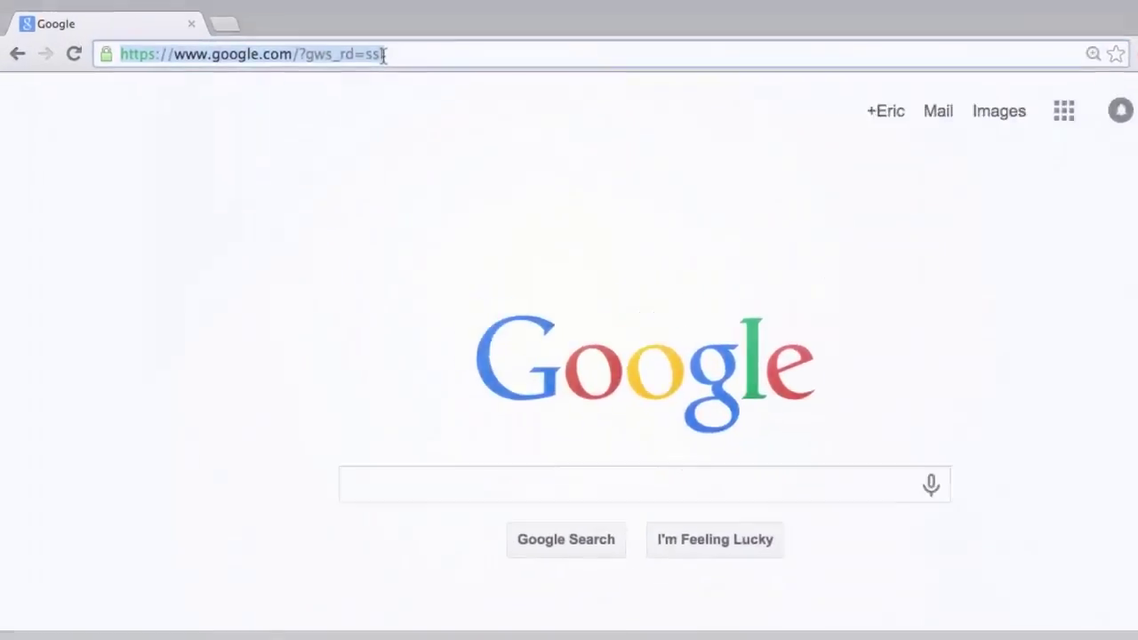
Load google.com/tagmanager and sign in.
{"action": "type", "text": "google.com/tagm"}
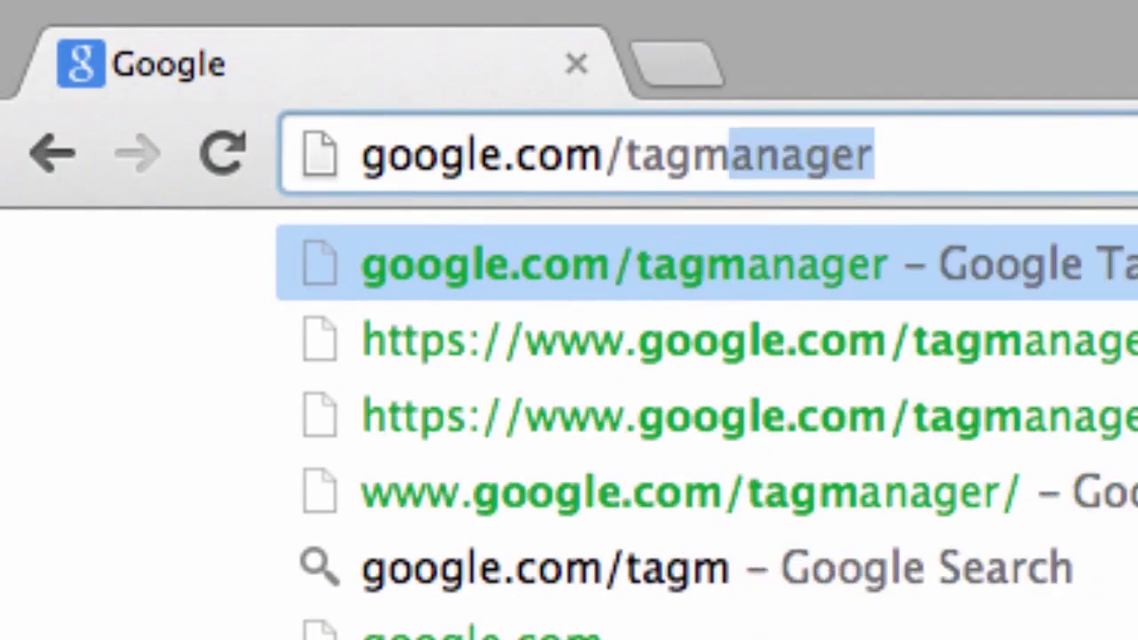
{"action": "type", "text": "anager"}
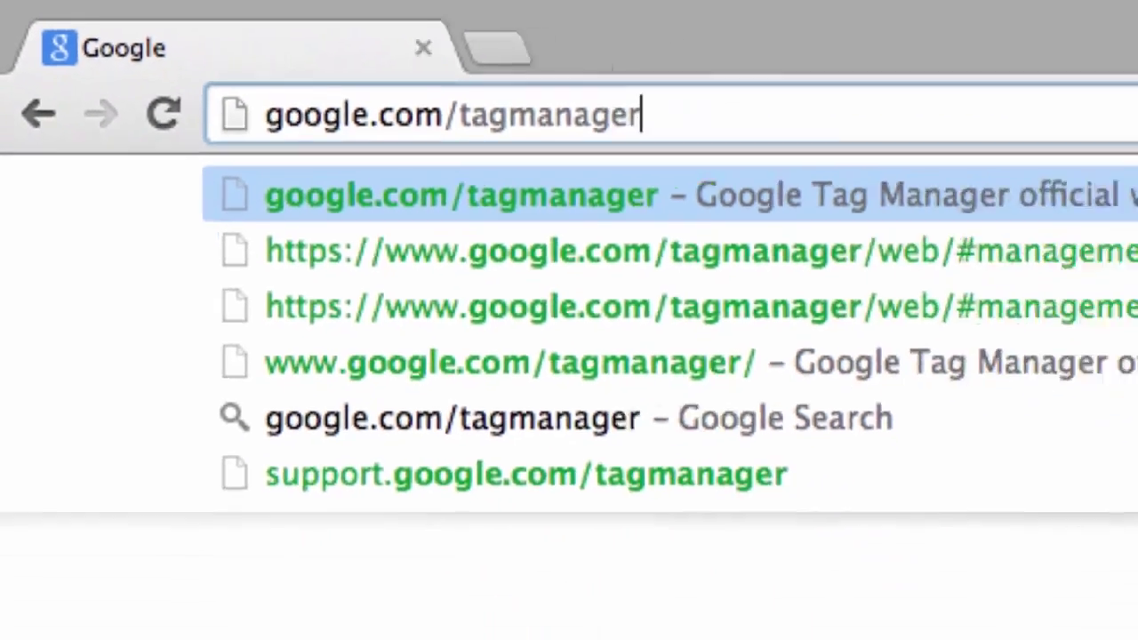
{"action": "key", "text": "Return"}
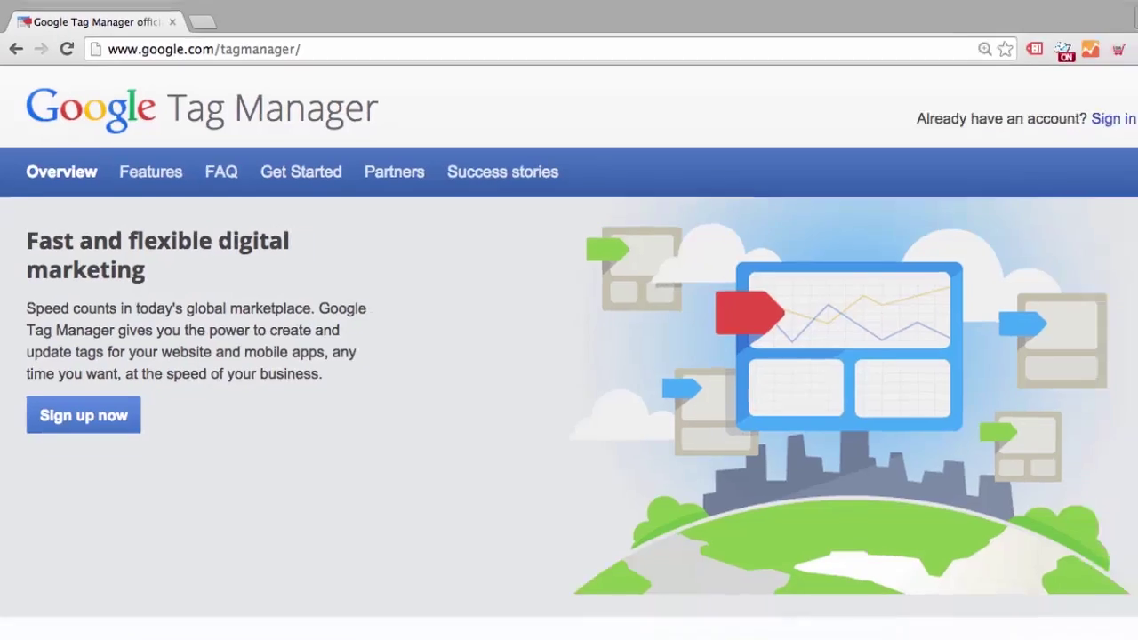
{"action": "left_click", "coordinate": [1114, 118]}
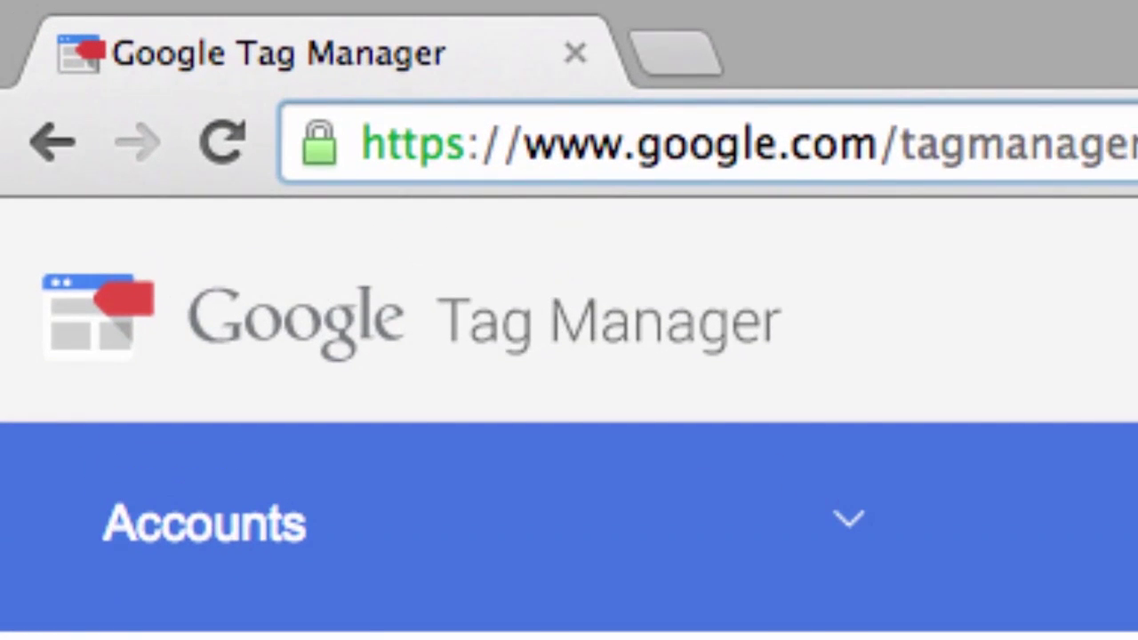
Go to tagmanager.google.com to reach the Accounts home page.
{"action": "key", "text": "super+l"}
{"action": "type", "text": "tagm"}
{"action": "key", "text": "Right"}
{"action": "key", "text": "Return"}
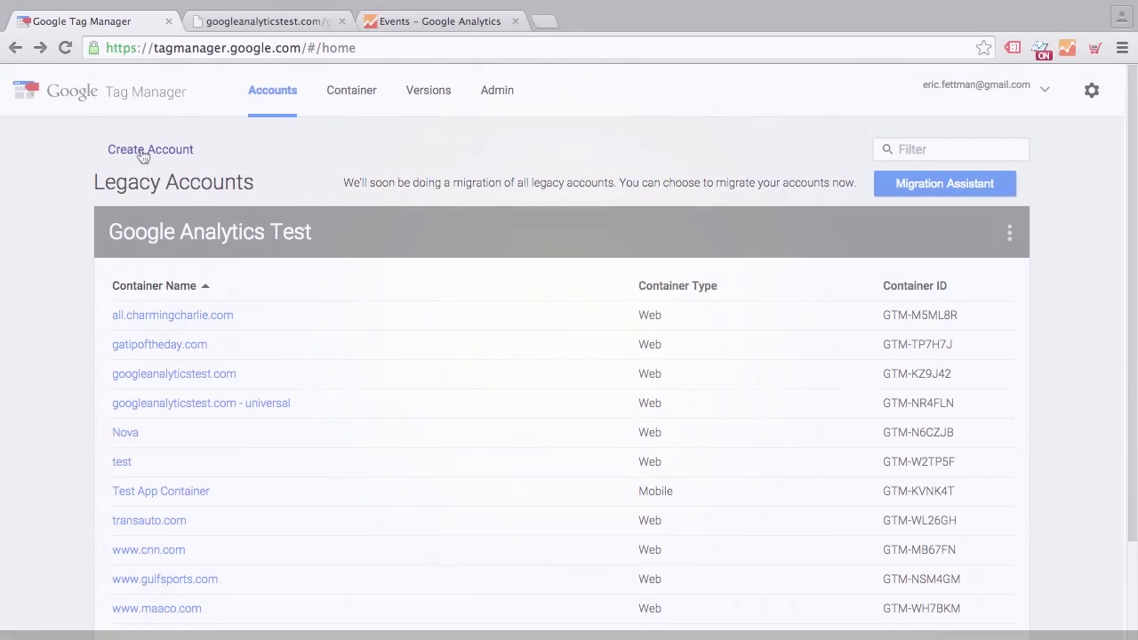
Create the account 'My Company' with anonymous data sharing enabled.
{"action": "left_click", "coordinate": [145, 151]}
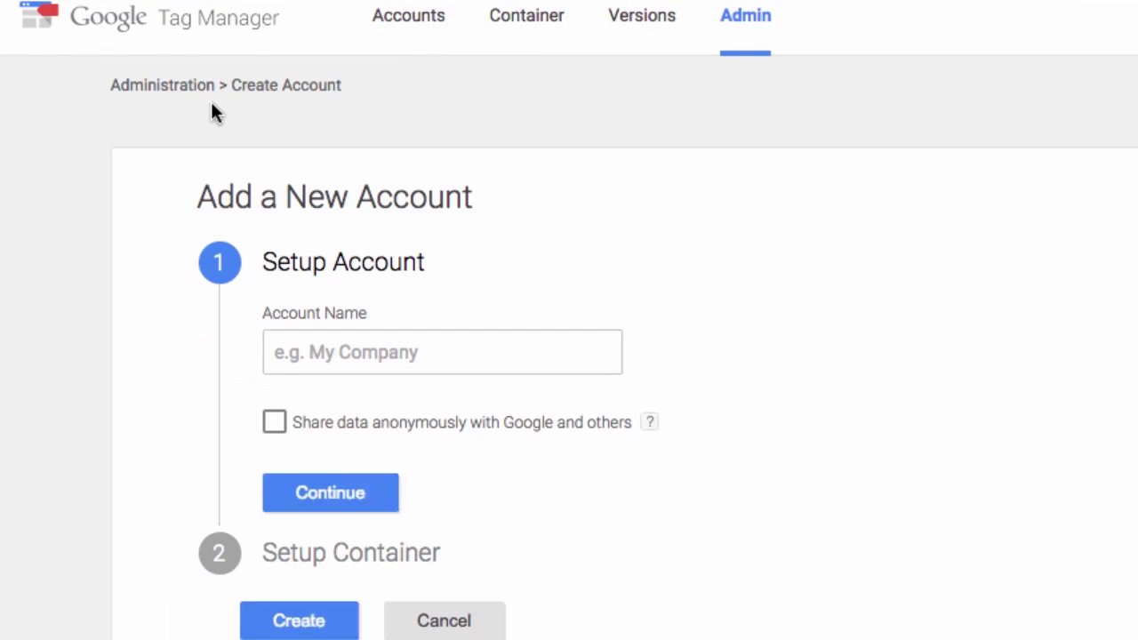
{"action": "left_click", "coordinate": [356, 350]}
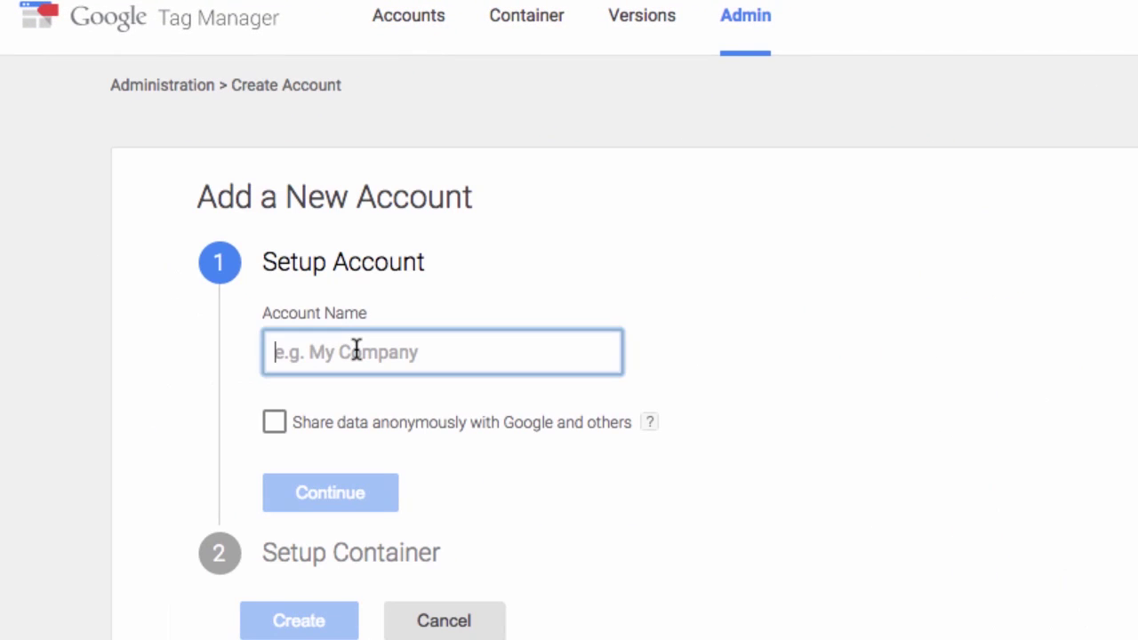
{"action": "type", "text": "M"}
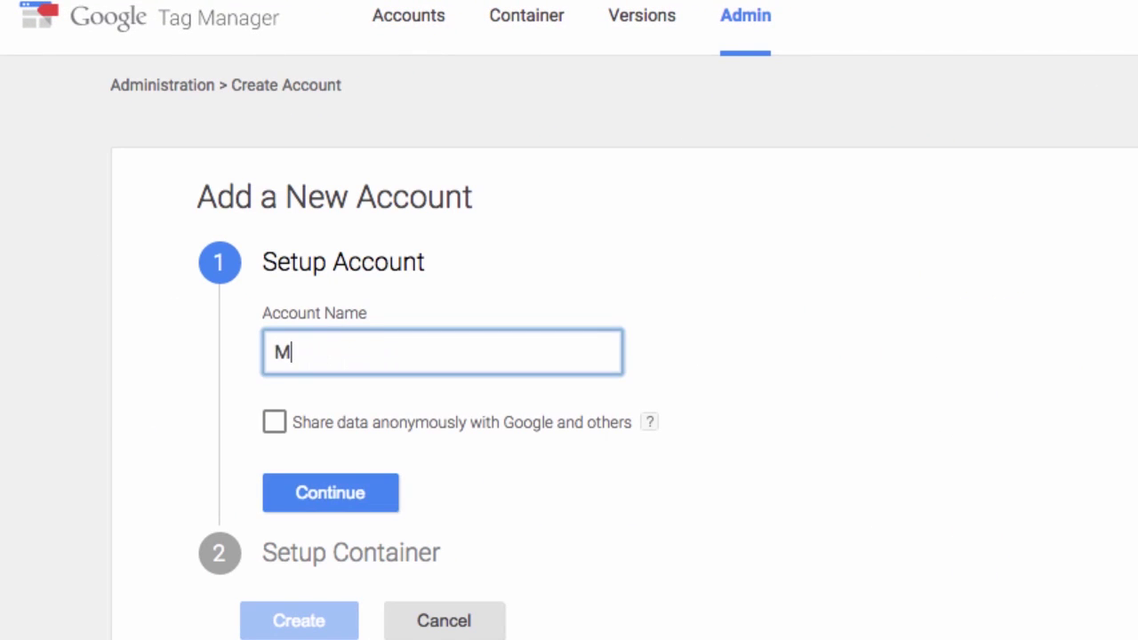
{"action": "type", "text": "y Company"}
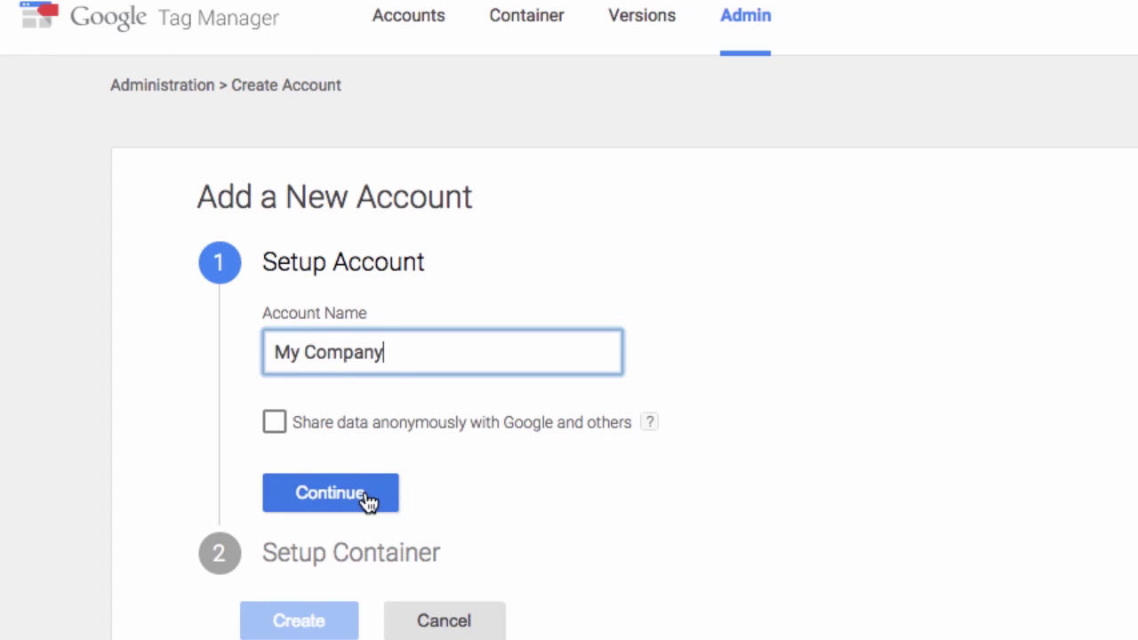
{"action": "key", "text": "Tab"}
{"action": "key", "text": "space"}
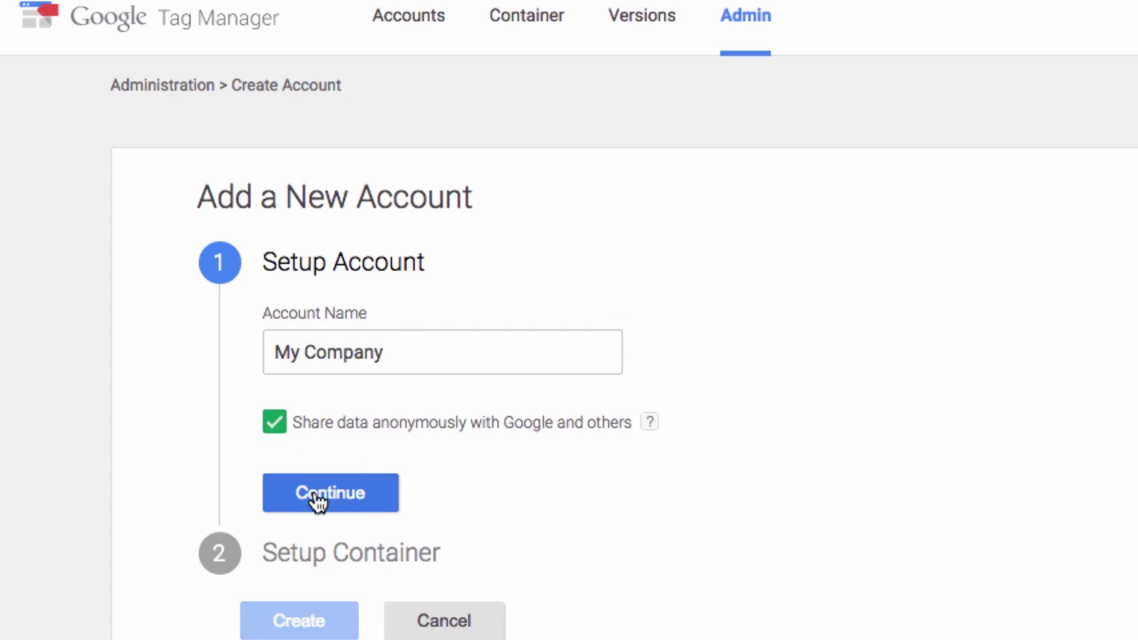
{"action": "left_click", "coordinate": [317, 500]}
{"action": "left_click", "coordinate": [335, 496]}
{"action": "type", "text": "www.goo"}
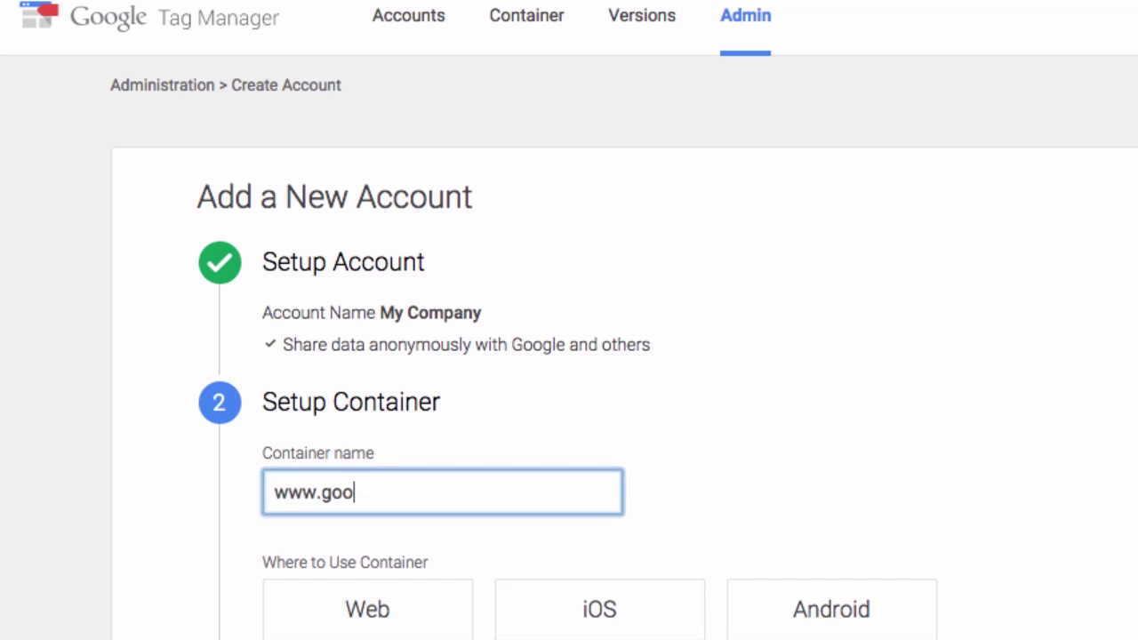
{"action": "type", "text": "gleanalytic"}
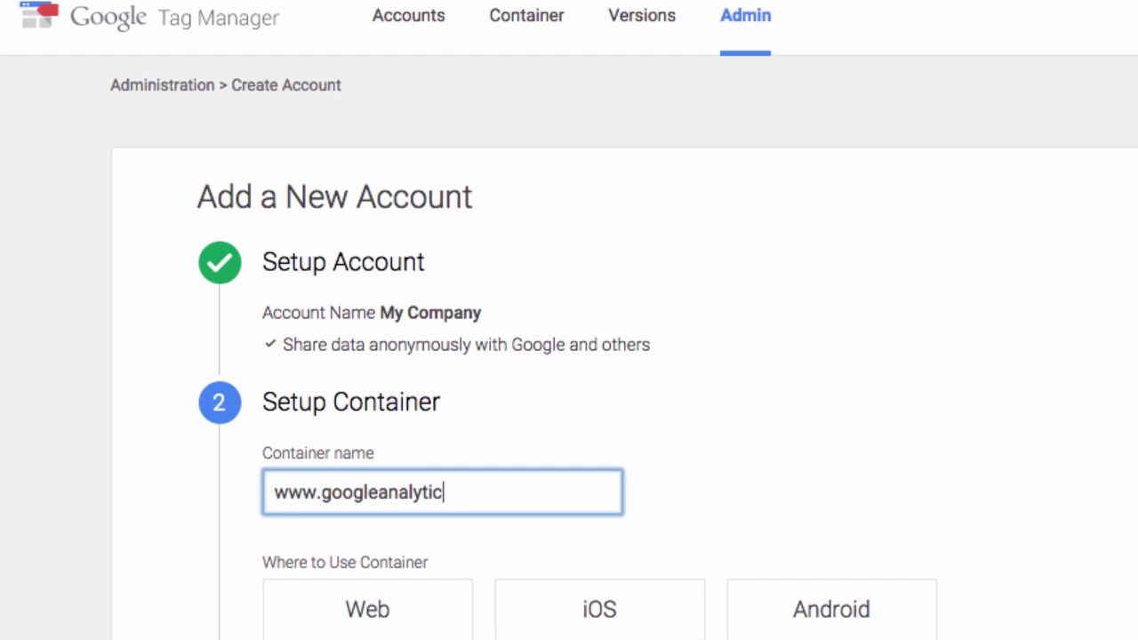
{"action": "type", "text": "stest.com"}
{"action": "left_click", "coordinate": [326, 617]}
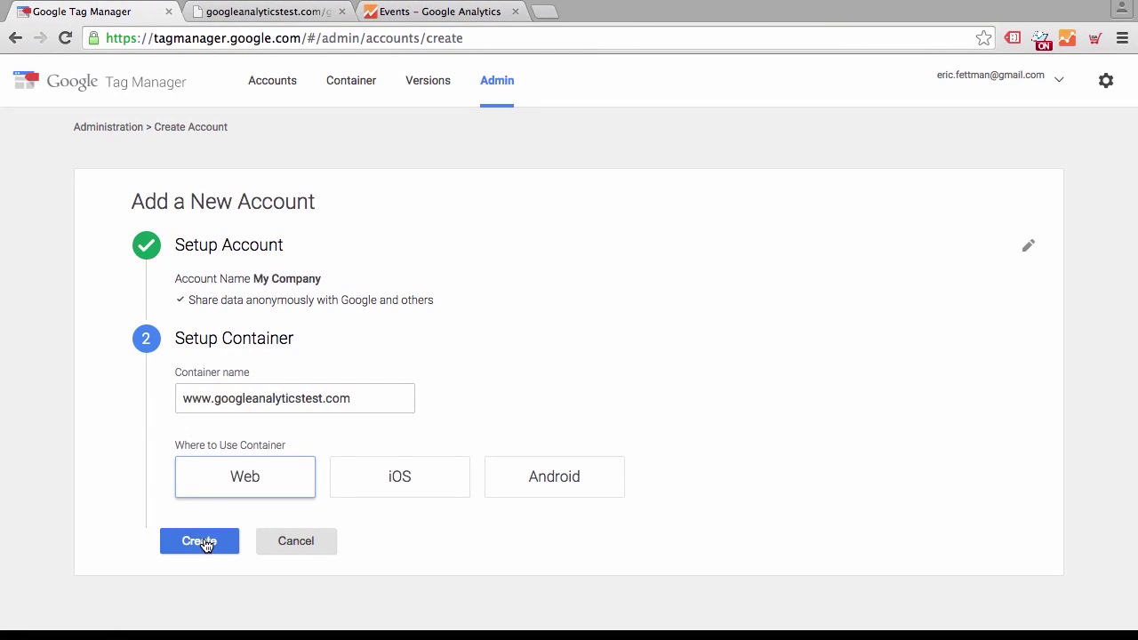
{"action": "left_click", "coordinate": [200, 541]}
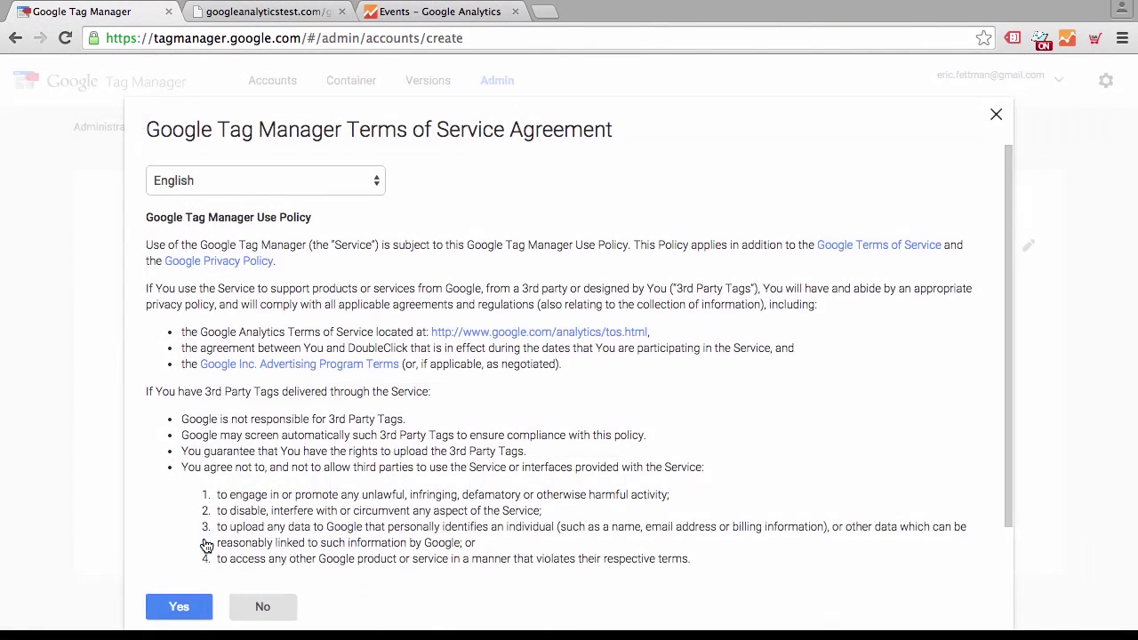
{"action": "left_click", "coordinate": [182, 606]}
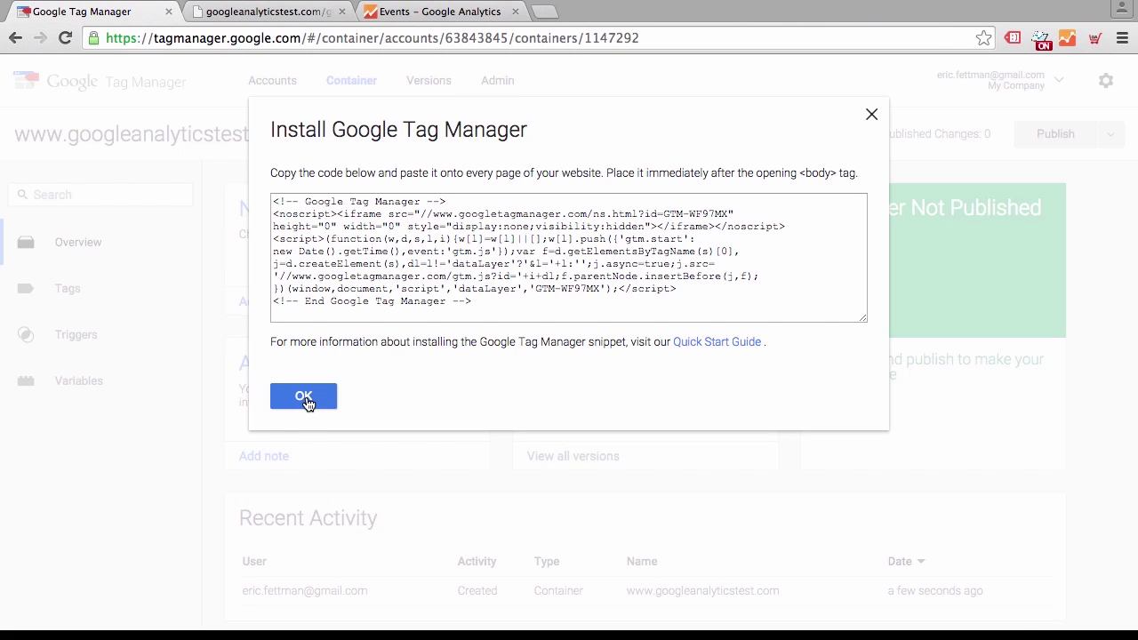
{"action": "left_click", "coordinate": [303, 397]}
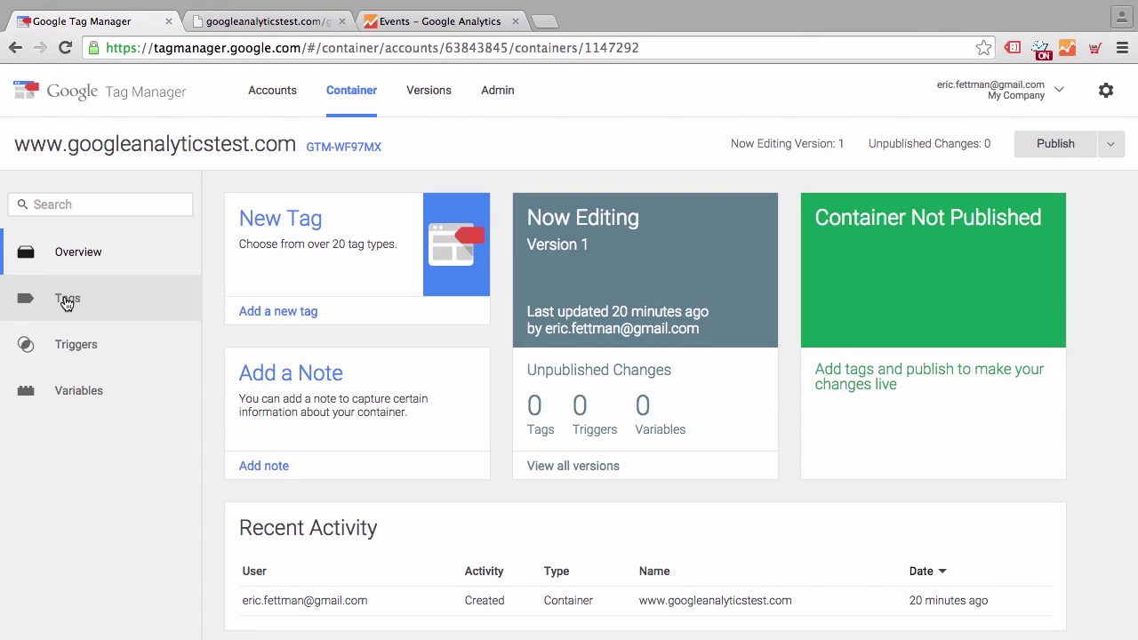
Create a Google Analytics Universal Analytics tag titled 'Google Analytics Pageviews'.
{"action": "left_click", "coordinate": [66, 301]}
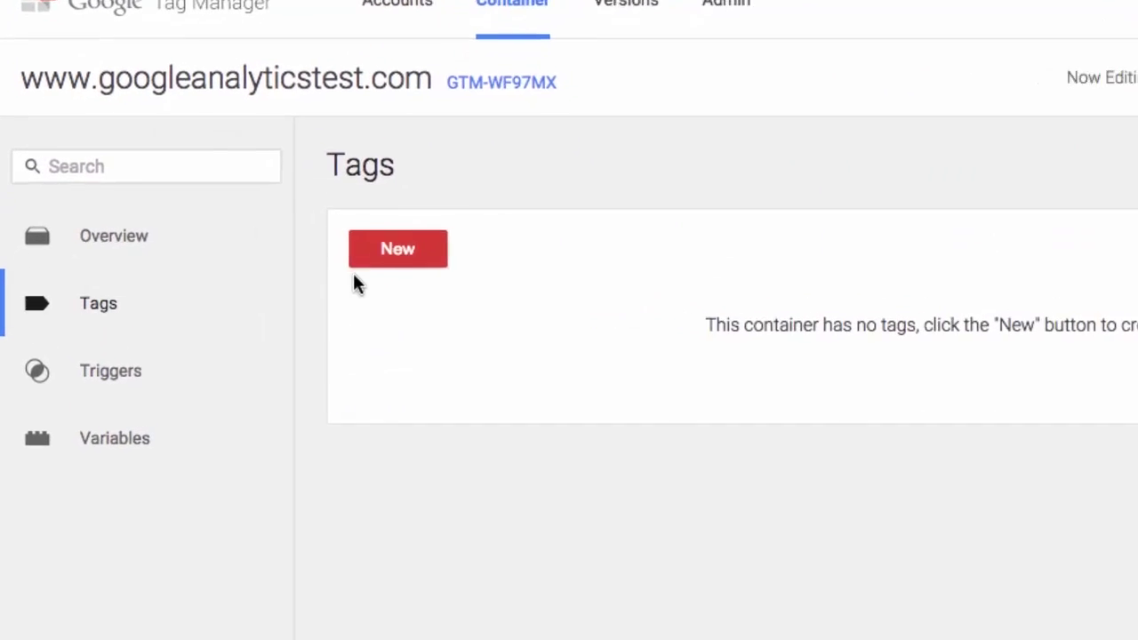
{"action": "left_click", "coordinate": [374, 259]}
{"action": "left_click", "coordinate": [442, 225]}
{"action": "double_click", "coordinate": [442, 225]}
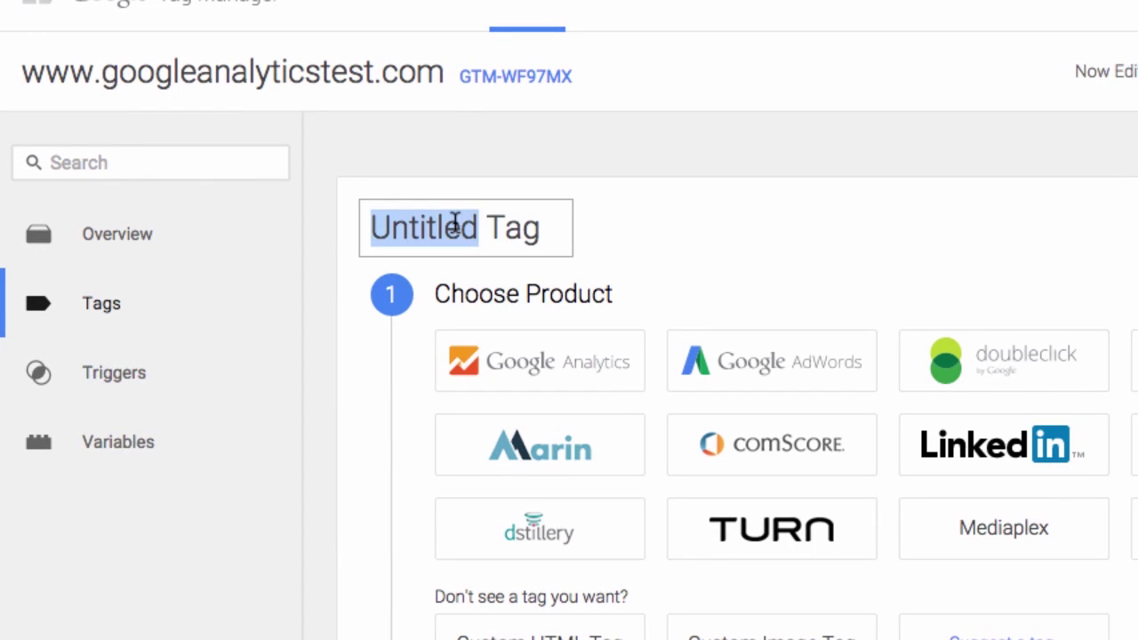
{"action": "triple_click", "coordinate": [455, 222]}
{"action": "type", "text": "Google Analytics Pageviews"}
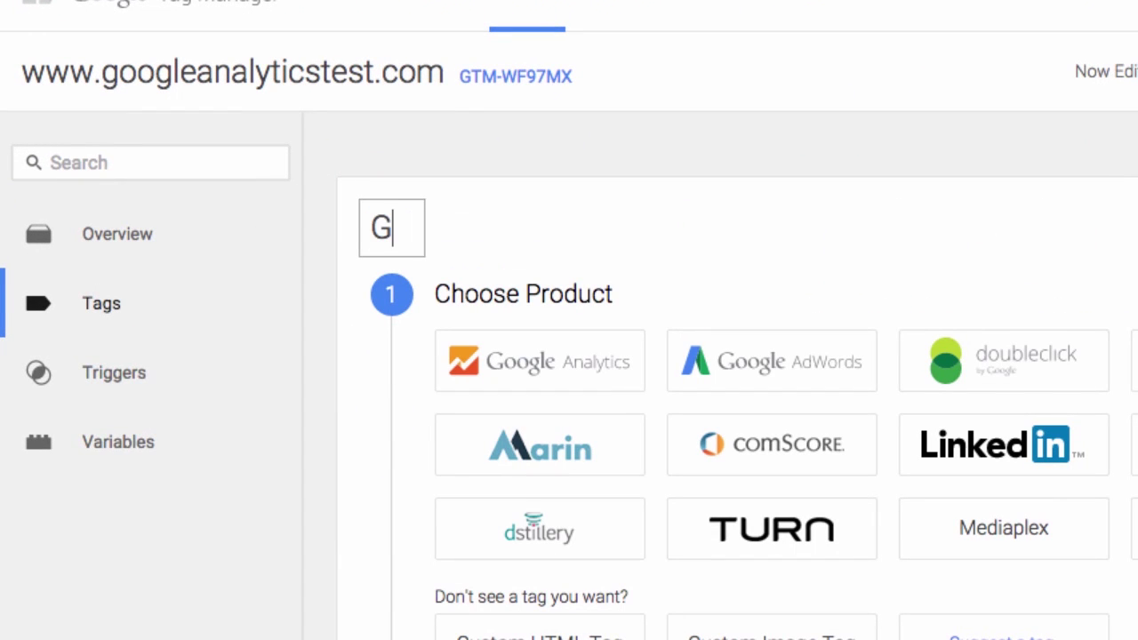
{"action": "left_click", "coordinate": [501, 353]}
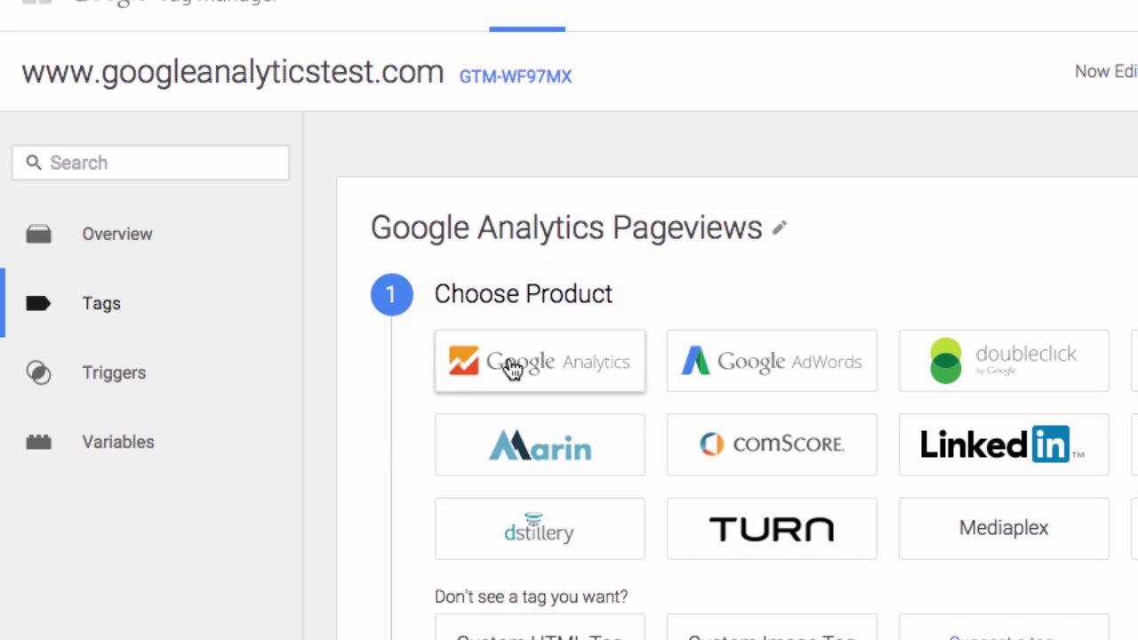
{"action": "left_click", "coordinate": [558, 509]}
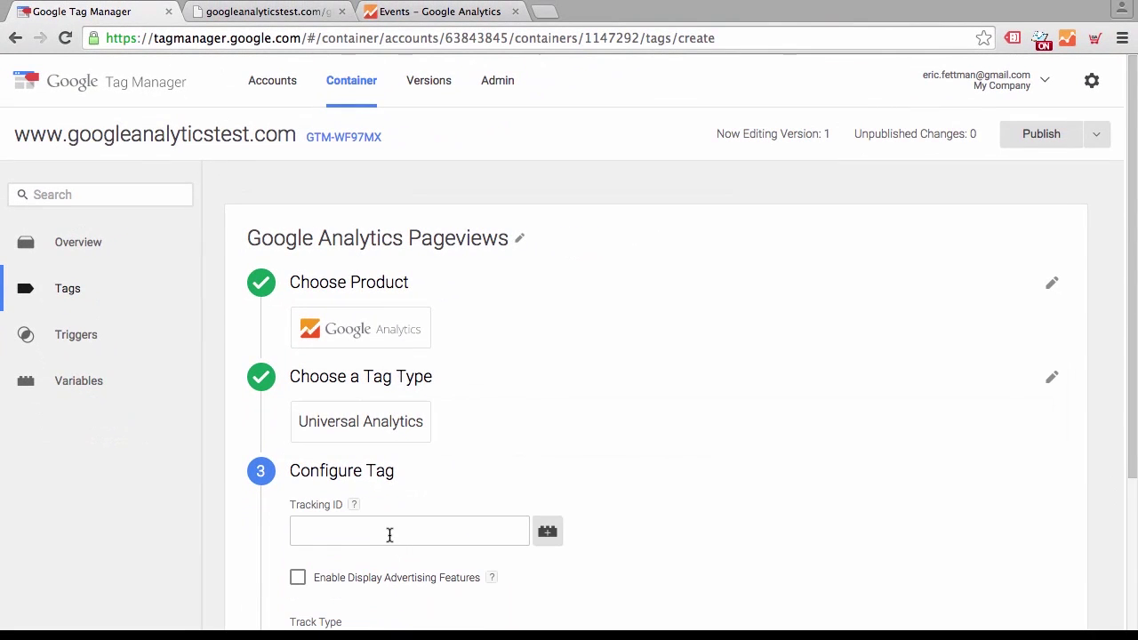
{"action": "left_click", "coordinate": [389, 535]}
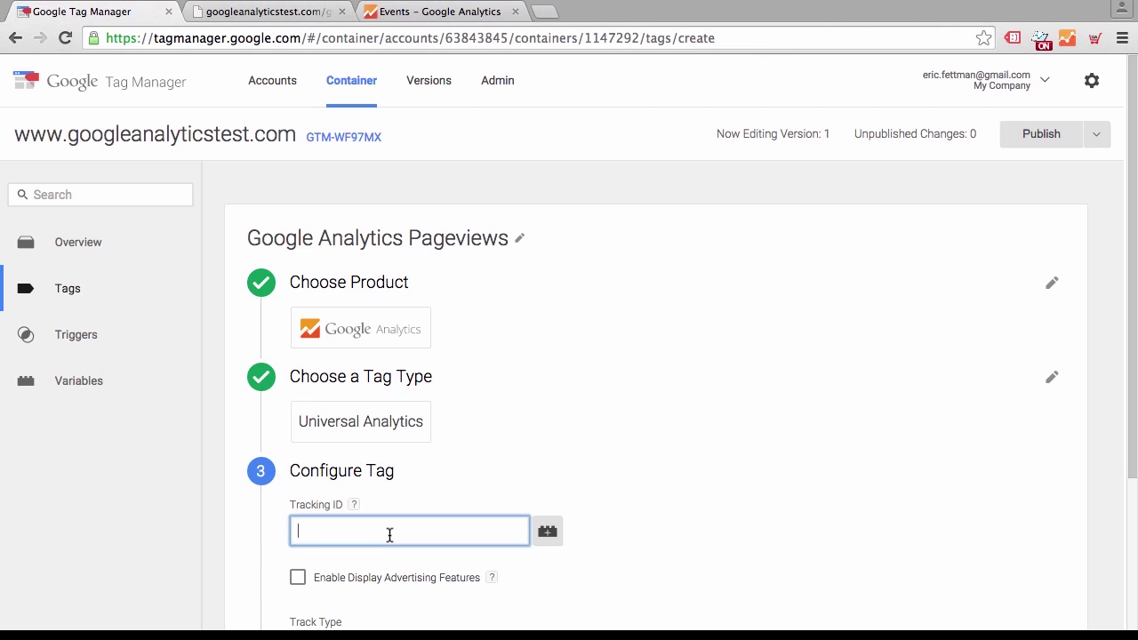
Copy the tracking ID from Google Analytics Admin > Property Settings.
{"action": "left_click", "coordinate": [413, 12]}
{"action": "left_click", "coordinate": [583, 93]}
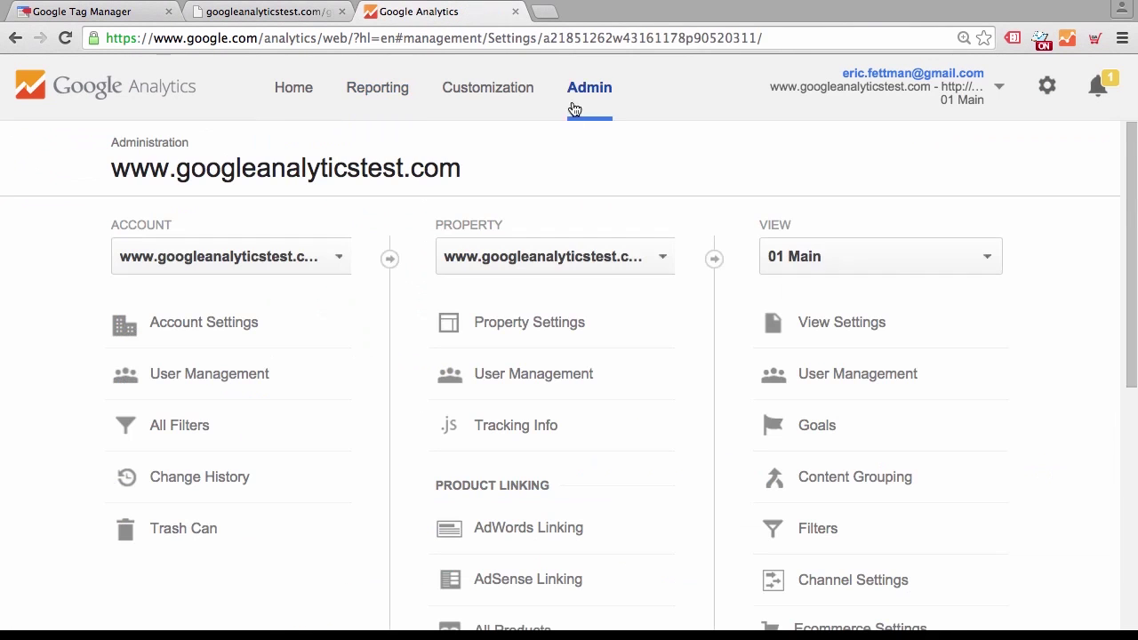
{"action": "left_click", "coordinate": [511, 325]}
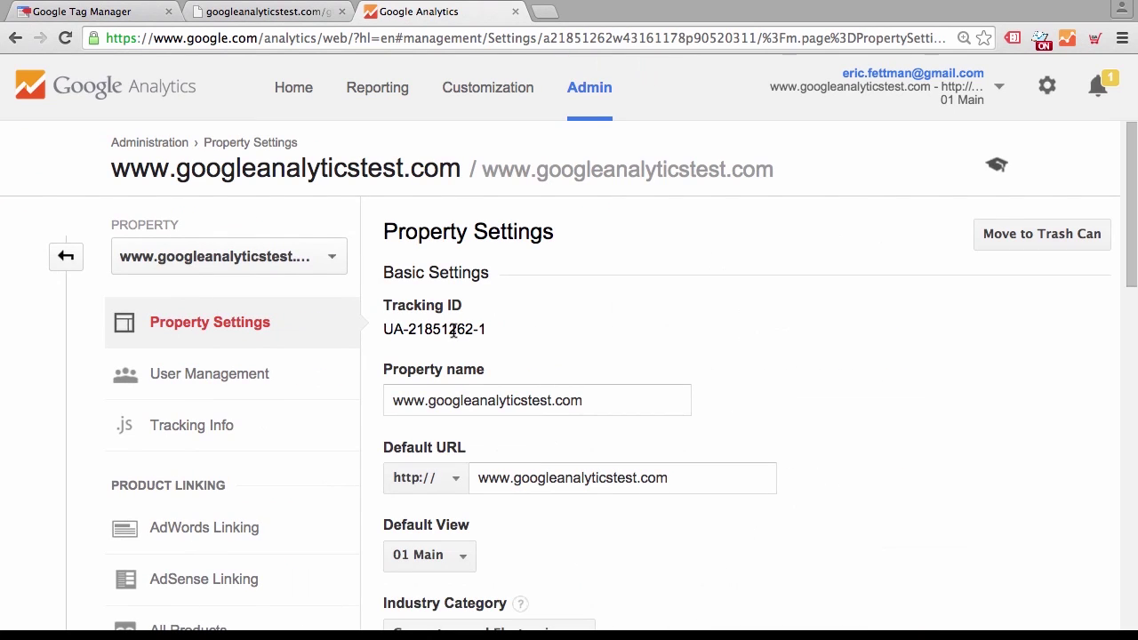
{"action": "triple_click", "coordinate": [453, 329]}
{"action": "key", "text": "super+c"}
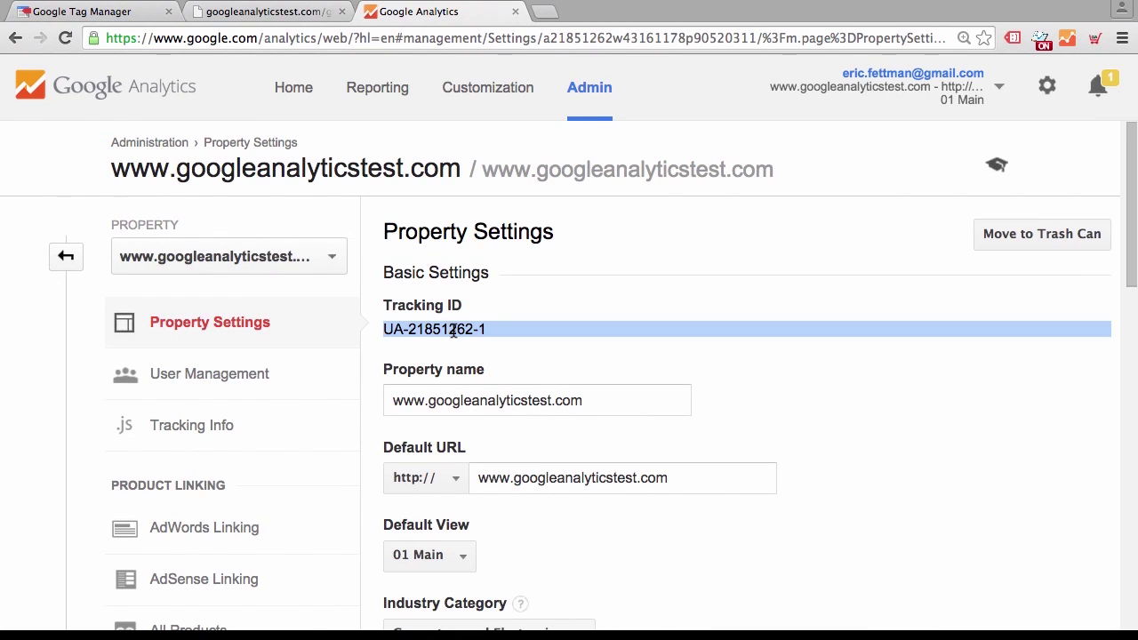
{"action": "key", "text": "super+1"}
Replace the pasted tracking ID with {{ to insert a variable instead.
{"action": "key", "text": "super+v"}
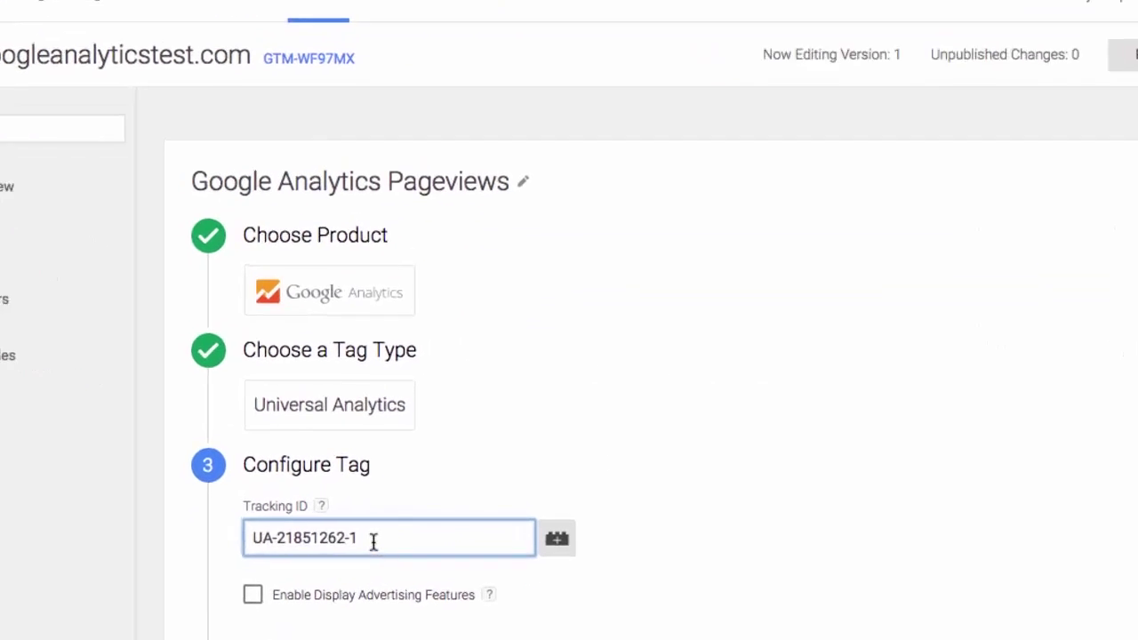
{"action": "double_click", "coordinate": [359, 529]}
{"action": "triple_click", "coordinate": [286, 544]}
{"action": "key", "text": "ctrl+c"}
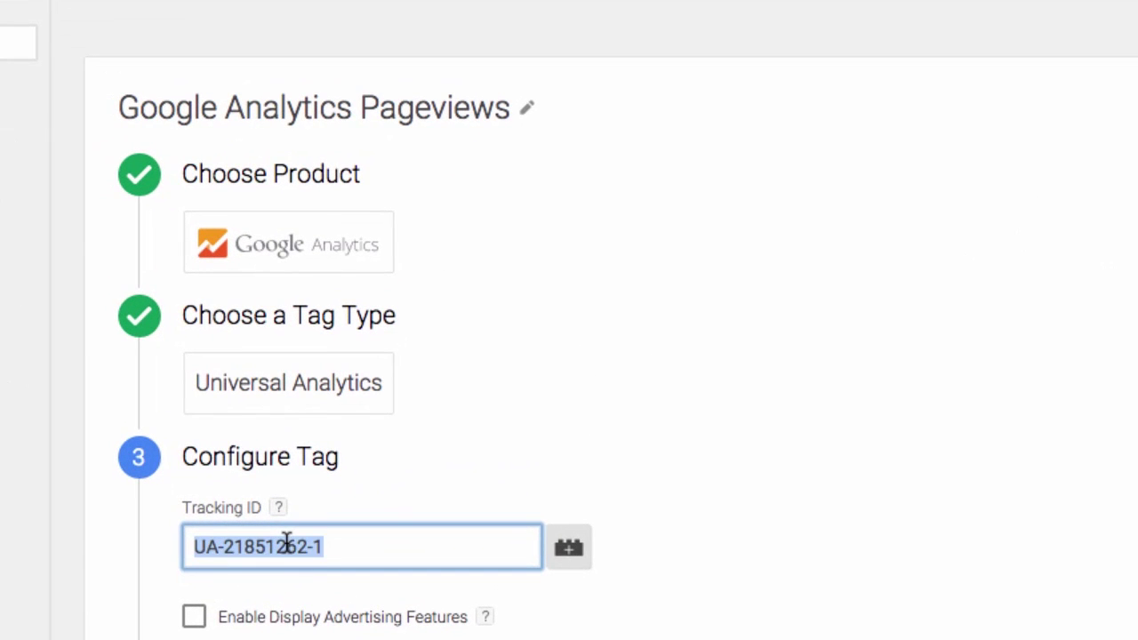
{"action": "key", "text": "BackSpace"}
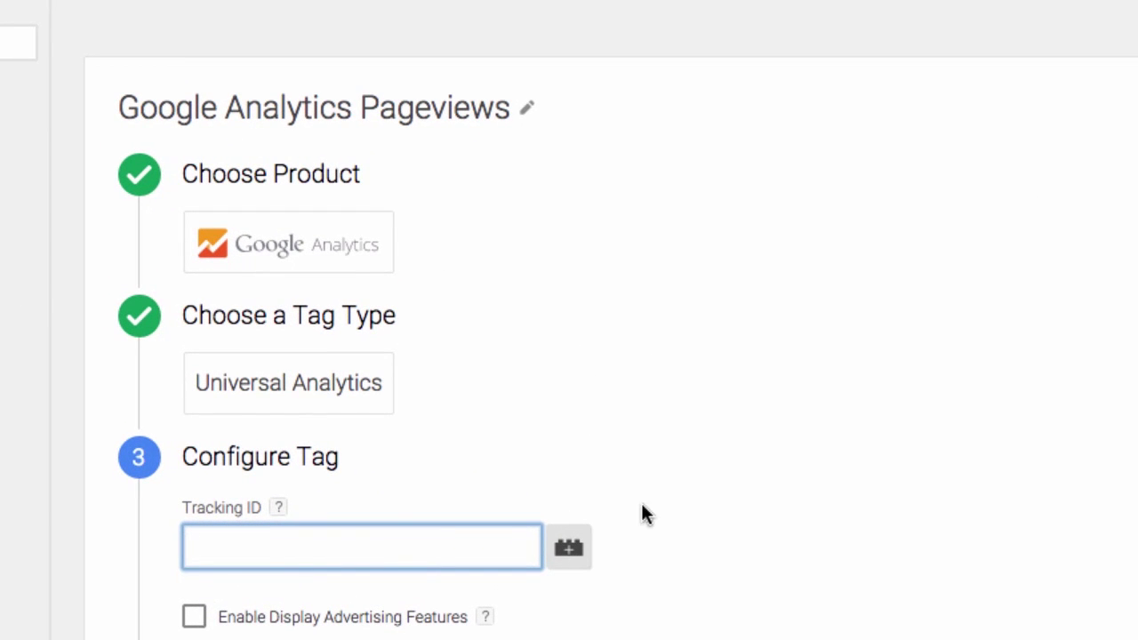
{"action": "type", "text": "{{"}
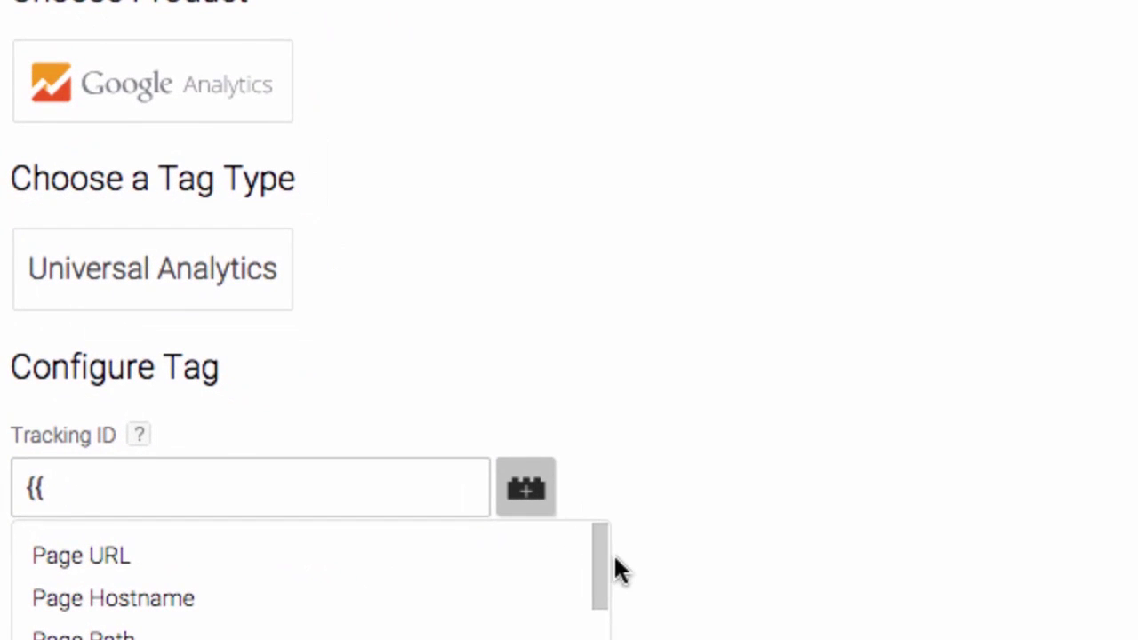
{"action": "left_click_drag", "start_coordinate": [602, 559], "coordinate": [602, 636]}
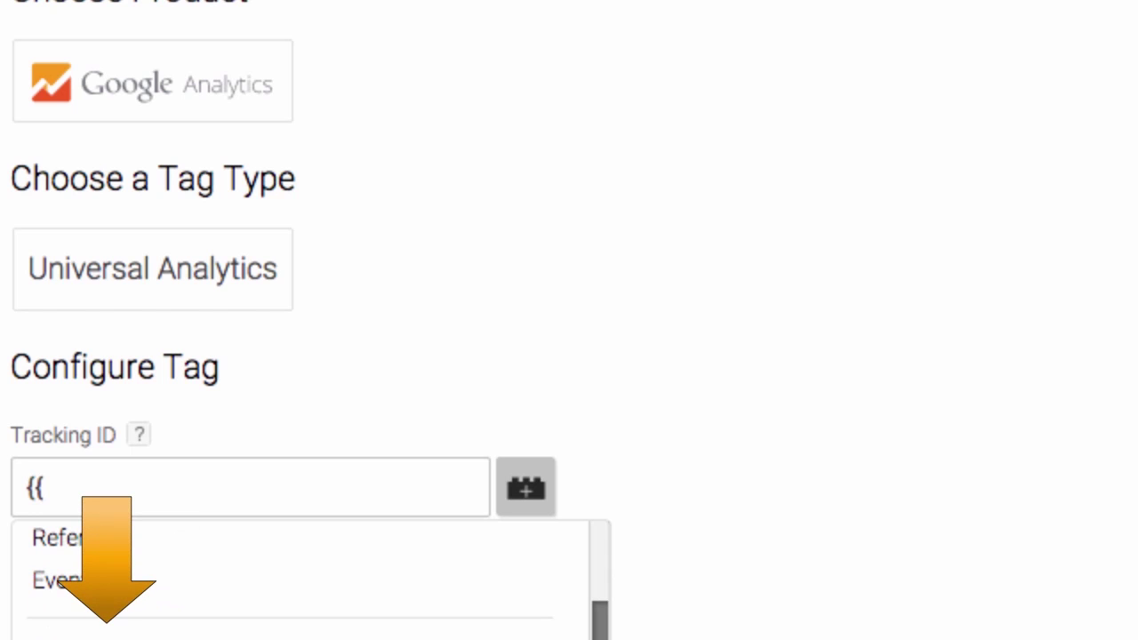
Create Constant variable 'UA Number' whose value is the pasted tracking ID.
{"action": "left_click", "coordinate": [478, 631]}
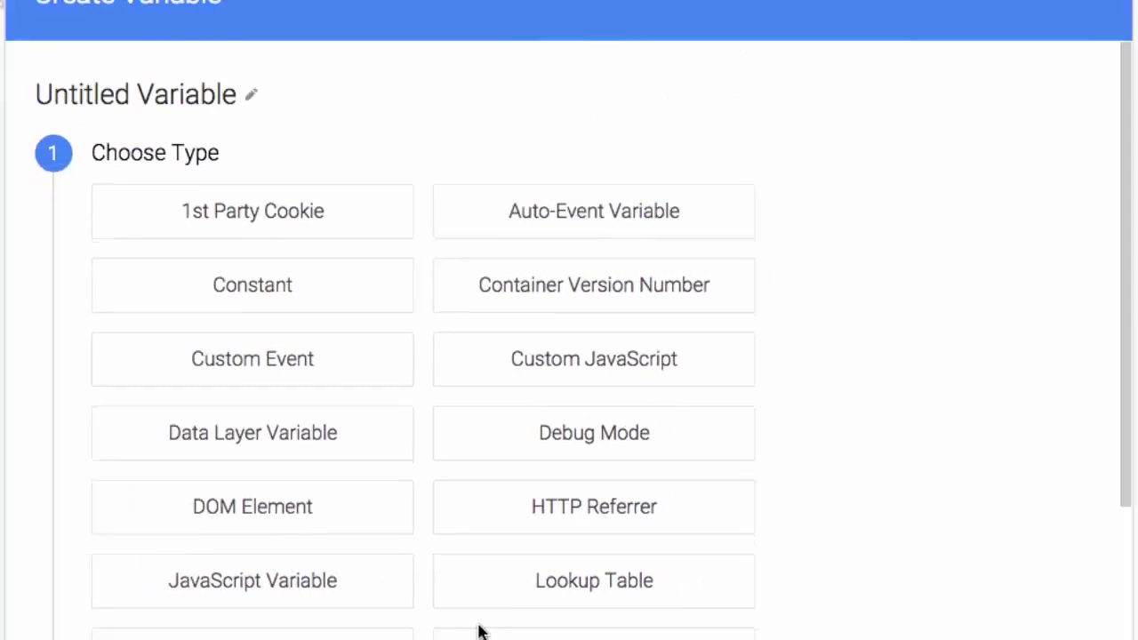
{"action": "left_click", "coordinate": [284, 299]}
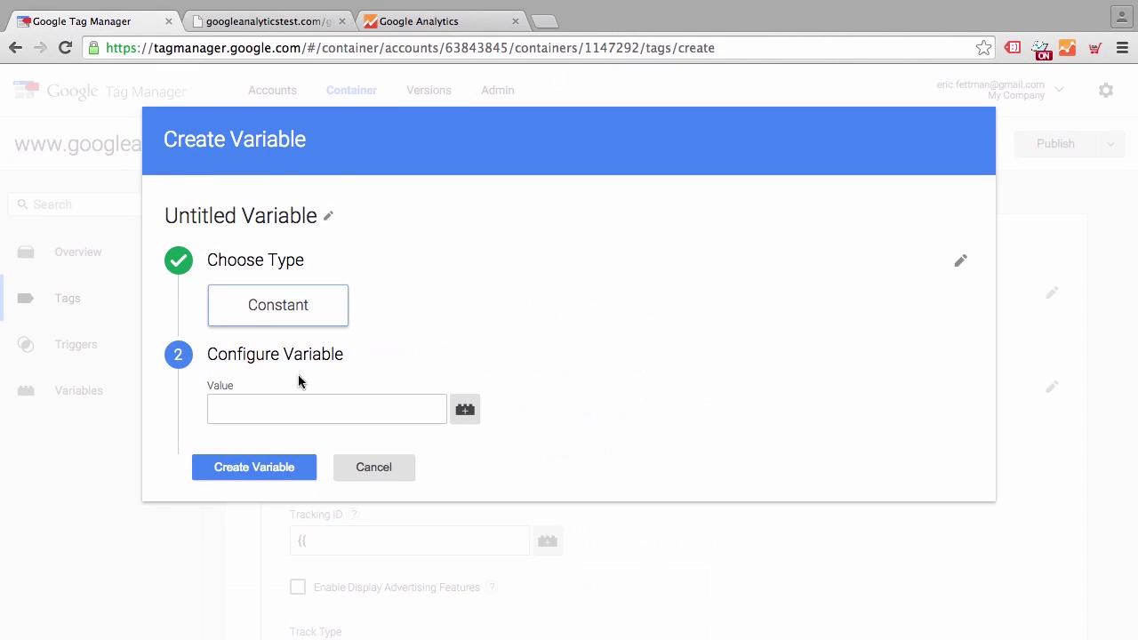
{"action": "left_click", "coordinate": [235, 218]}
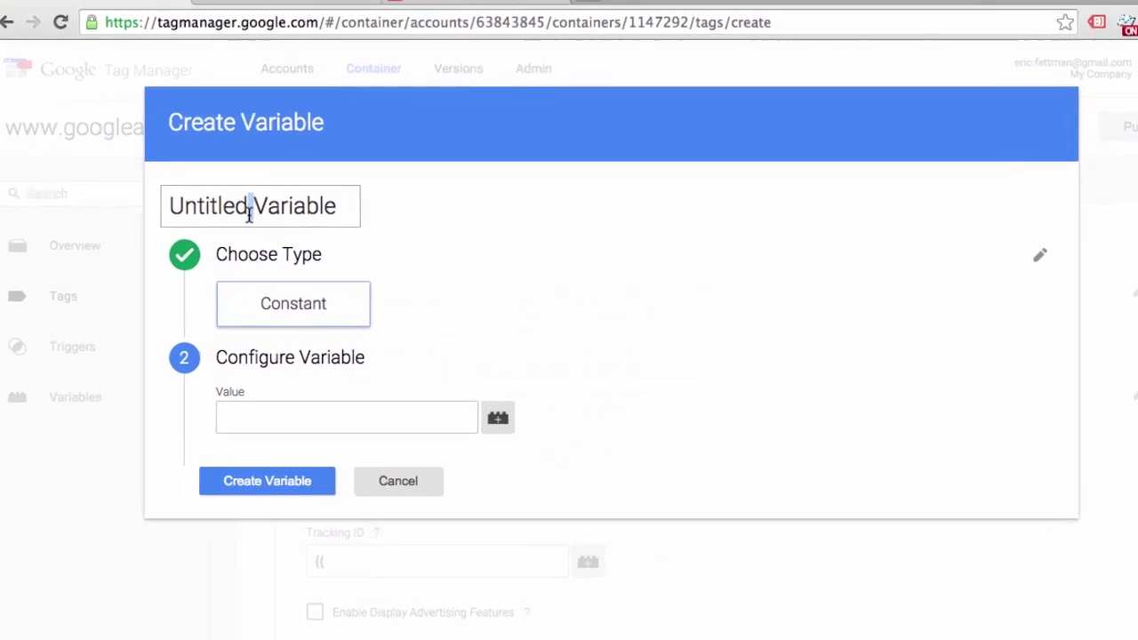
{"action": "triple_click", "coordinate": [235, 218]}
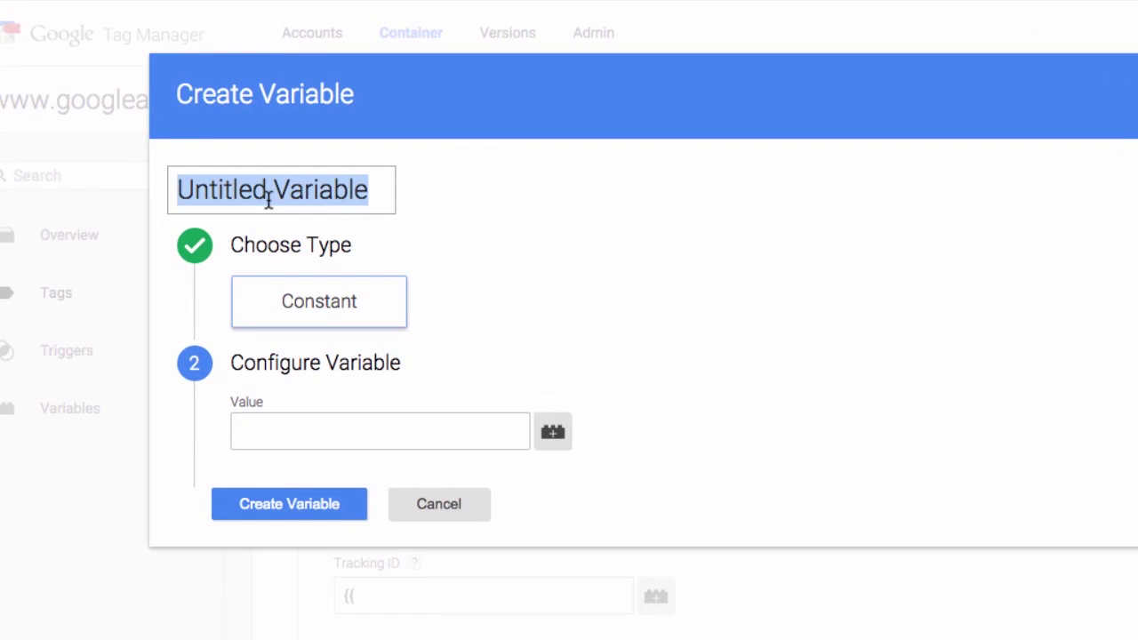
{"action": "type", "text": "UA Number"}
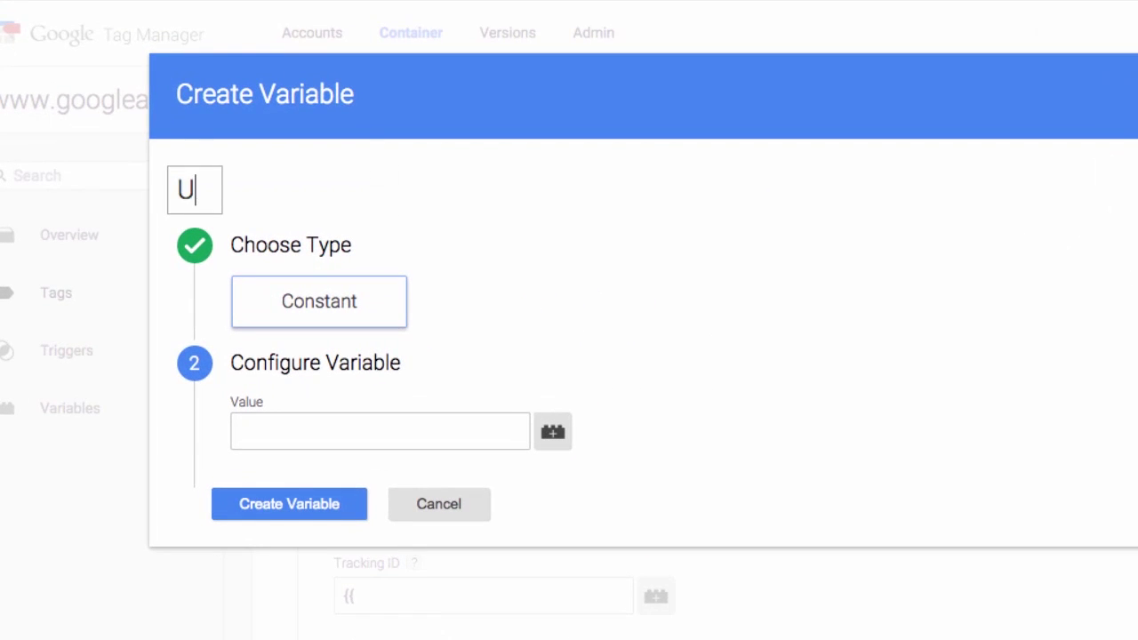
{"action": "left_click", "coordinate": [280, 436]}
{"action": "key", "text": "ctrl+v"}
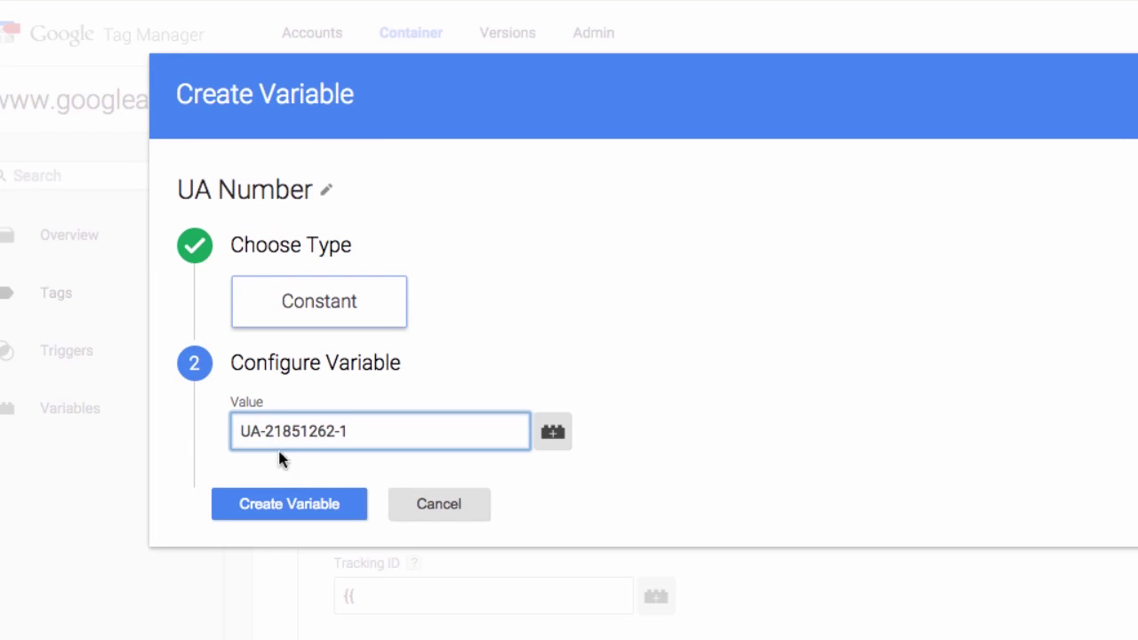
{"action": "left_click", "coordinate": [295, 509]}
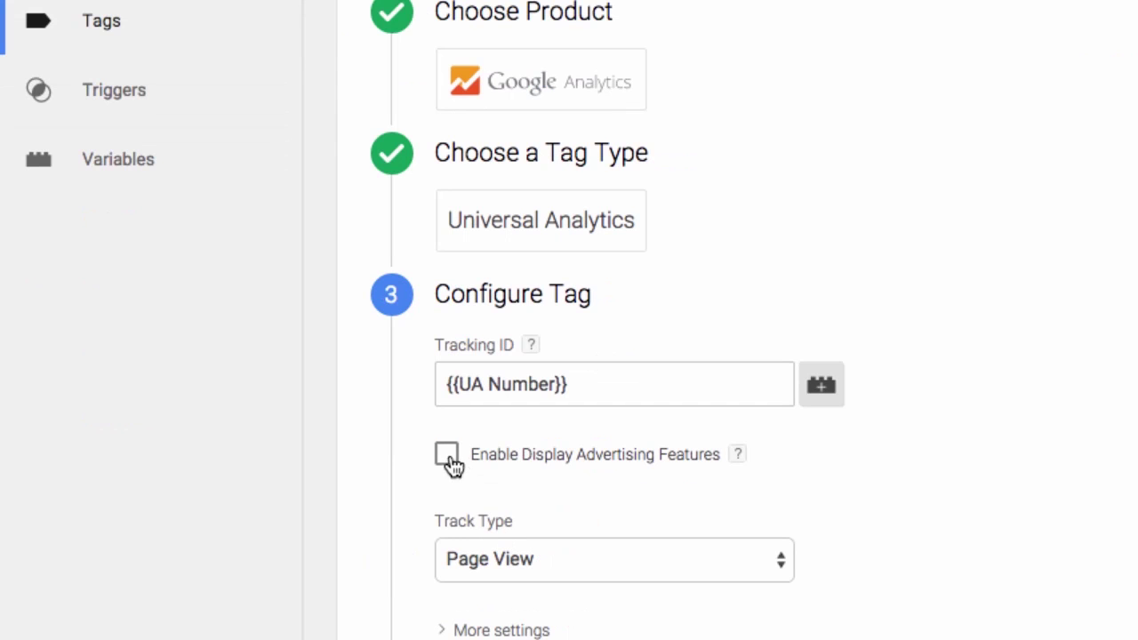
Enable Display Advertising Features, fire on All Pages, and save the Pageviews tag.
{"action": "left_click", "coordinate": [447, 456]}
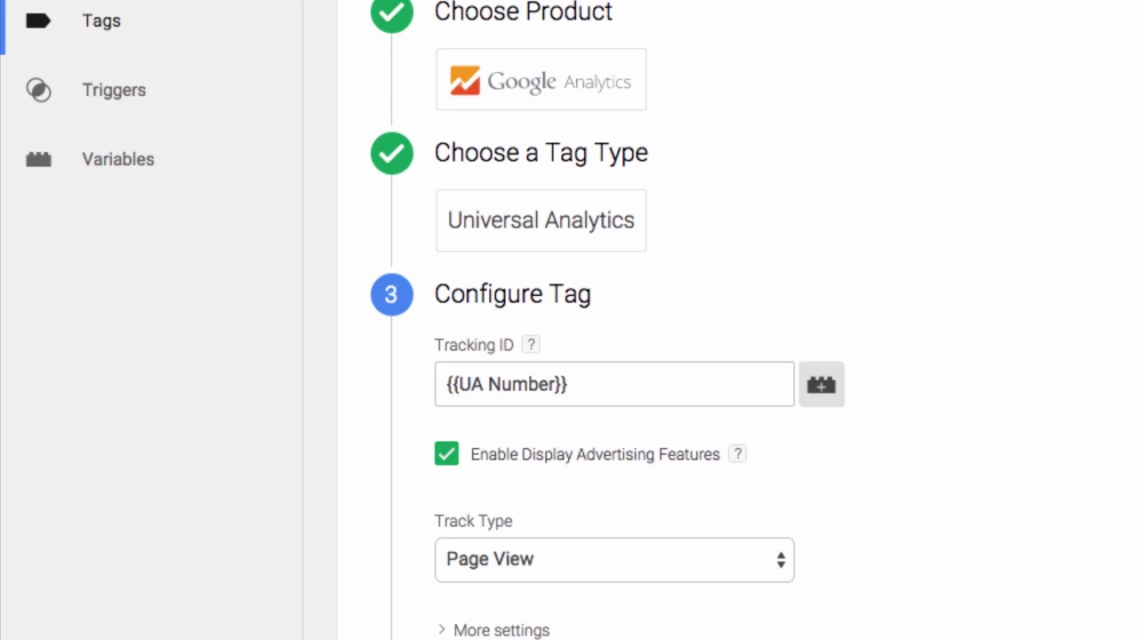
{"action": "scroll", "coordinate": [587, 356], "scroll_direction": "down", "scroll_amount": 3}
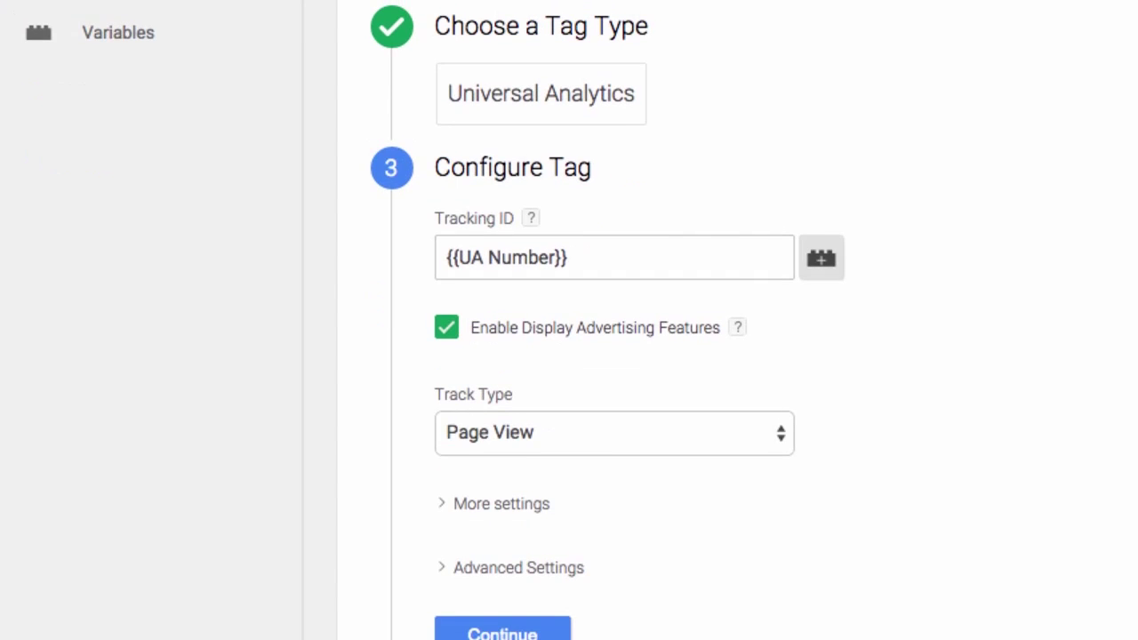
{"action": "scroll", "coordinate": [510, 589], "scroll_direction": "down", "scroll_amount": 1}
{"action": "left_click", "coordinate": [510, 590]}
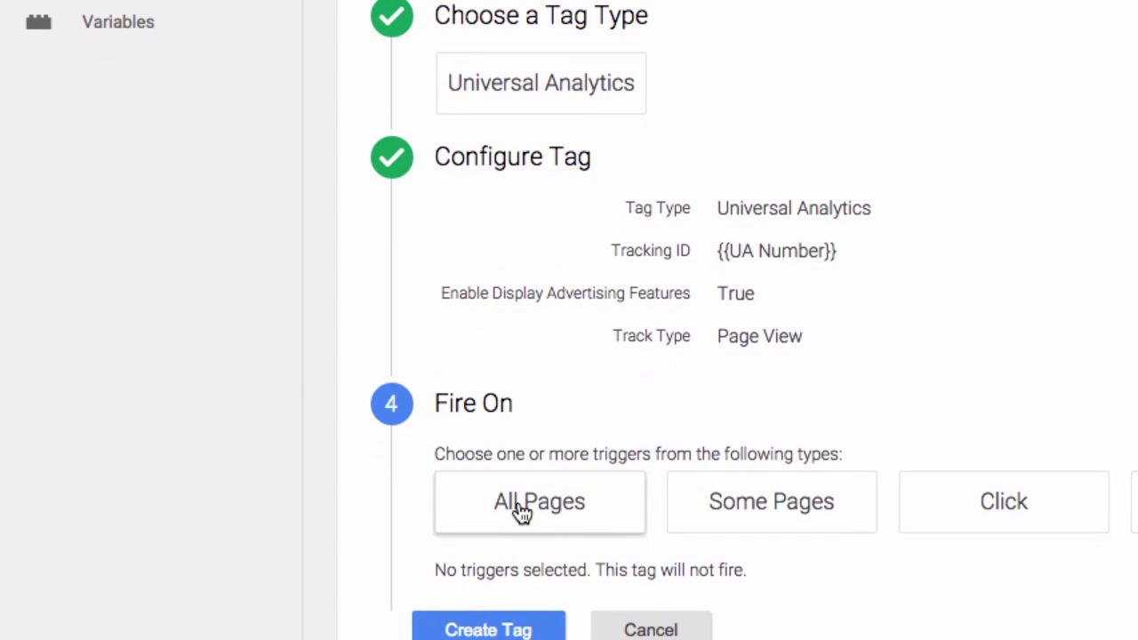
{"action": "left_click", "coordinate": [523, 514]}
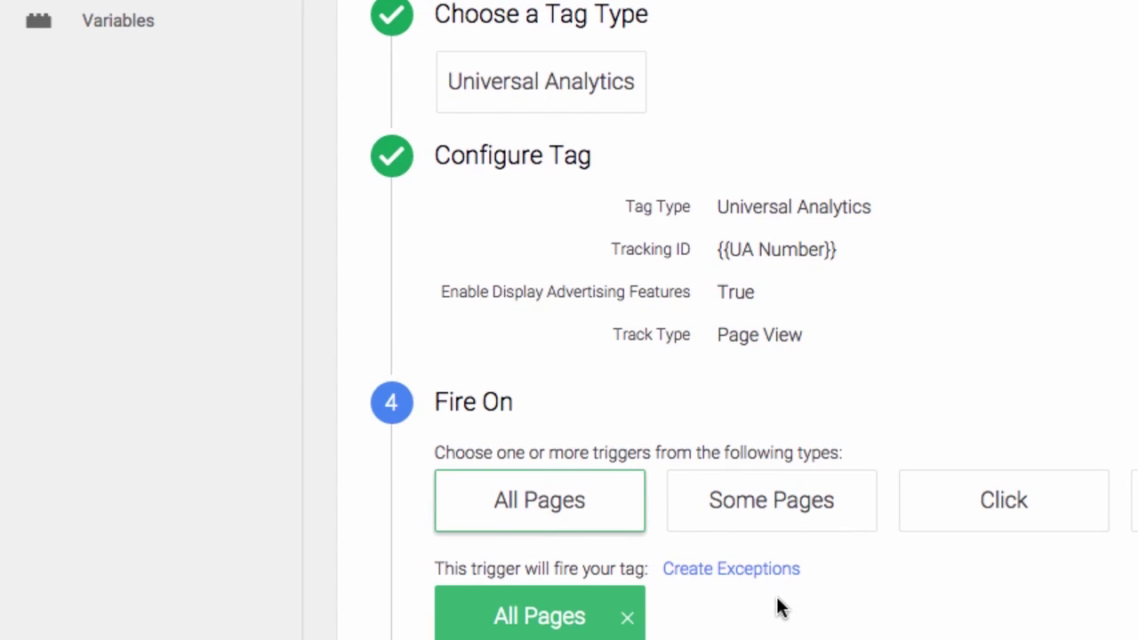
{"action": "scroll", "coordinate": [776, 604], "scroll_direction": "down", "scroll_amount": 1}
{"action": "left_click", "coordinate": [488, 629]}
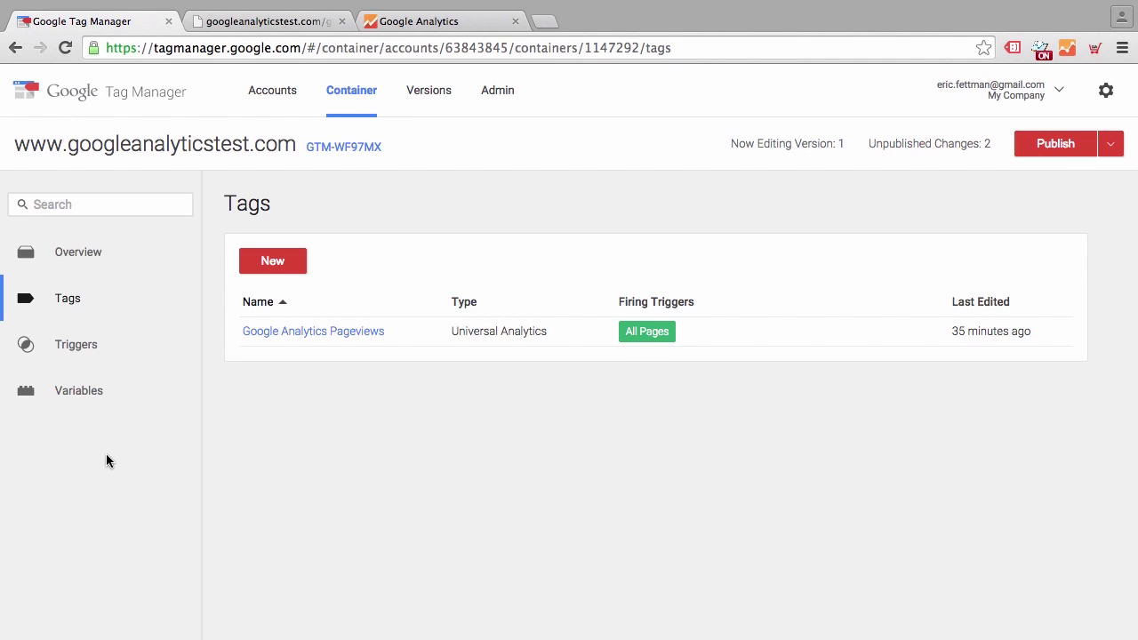
Enable the built-in Click URL variable under Clicks, then return to Tags.
{"action": "left_click", "coordinate": [80, 396]}
{"action": "scroll", "coordinate": [452, 531], "scroll_direction": "down", "scroll_amount": 5}
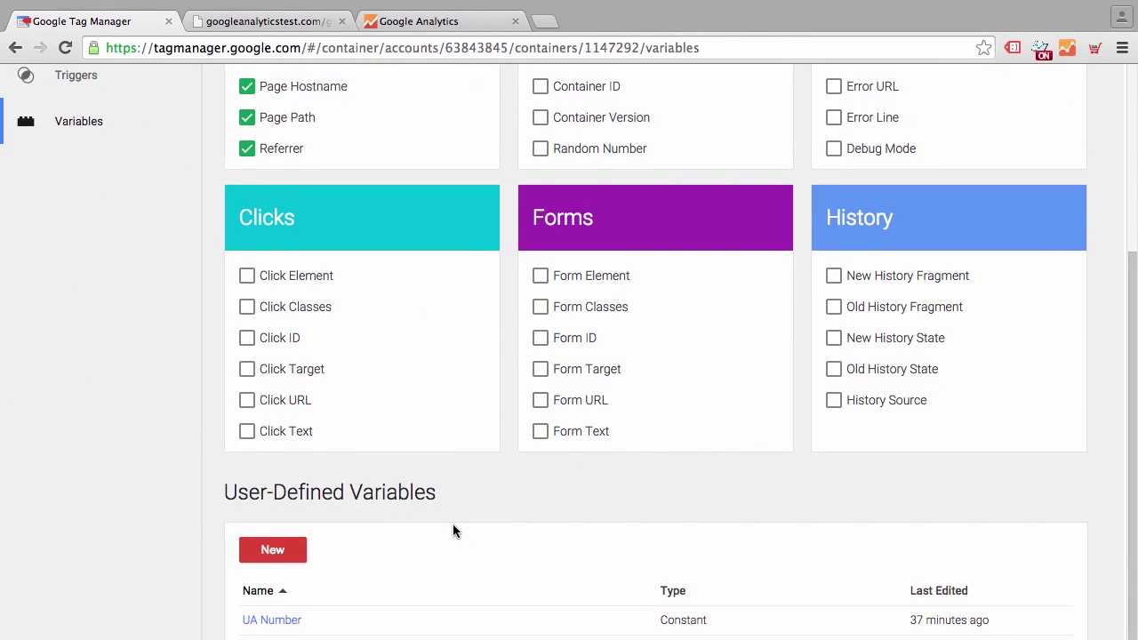
{"action": "scroll", "coordinate": [452, 531], "scroll_direction": "up", "scroll_amount": 2}
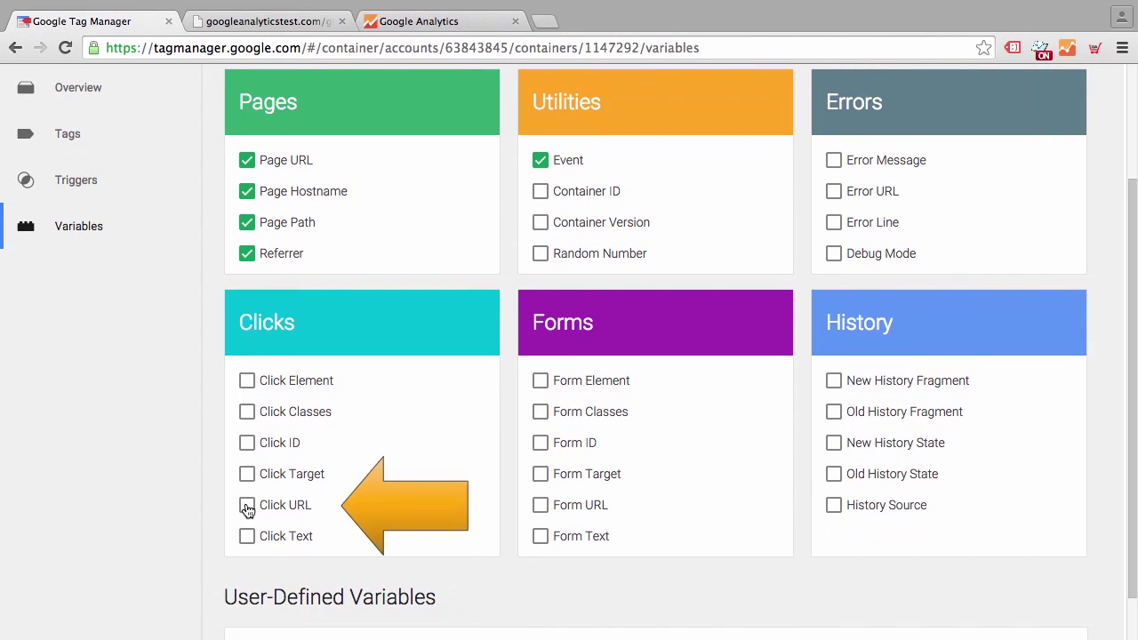
{"action": "left_click", "coordinate": [247, 506]}
{"action": "scroll", "coordinate": [425, 453], "scroll_direction": "up", "scroll_amount": 3}
{"action": "left_click", "coordinate": [69, 258]}
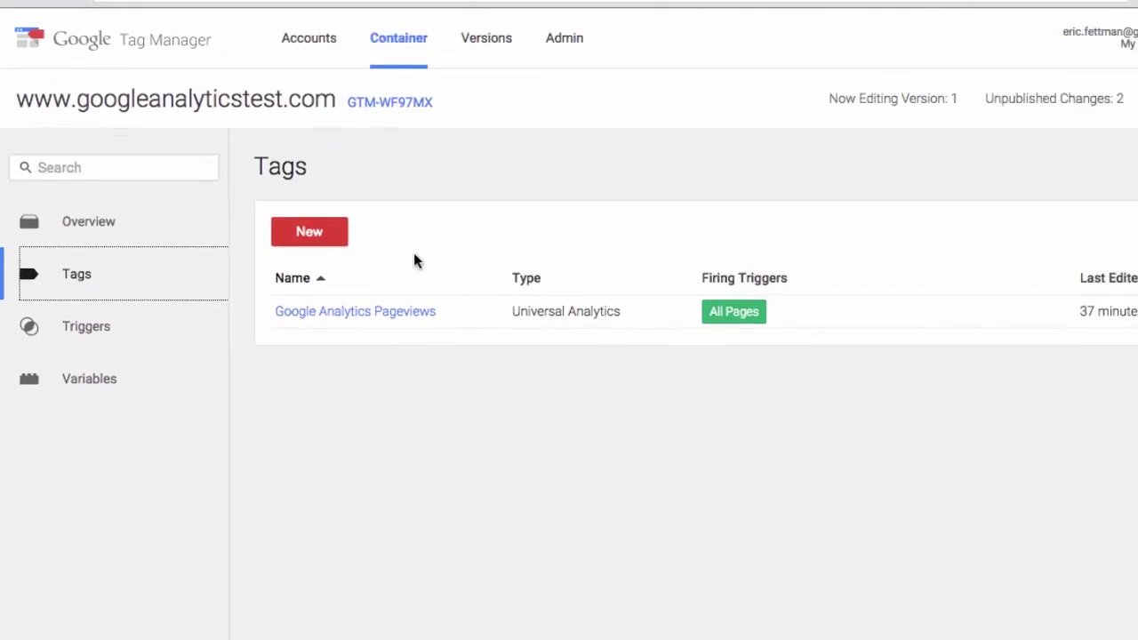
Create Universal Analytics tag 'Google Analytics PDF Event Tracker' using {{UA Number}} as tracking ID.
{"action": "left_click", "coordinate": [318, 233]}
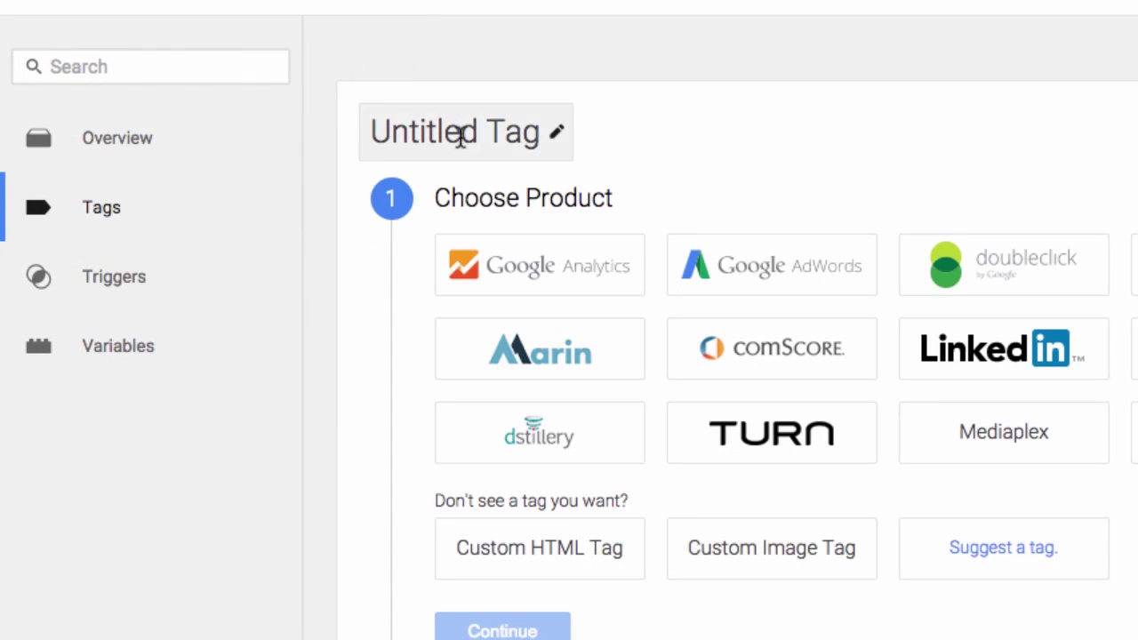
{"action": "left_click", "coordinate": [460, 135]}
{"action": "type", "text": "Google Analytics PDF "}
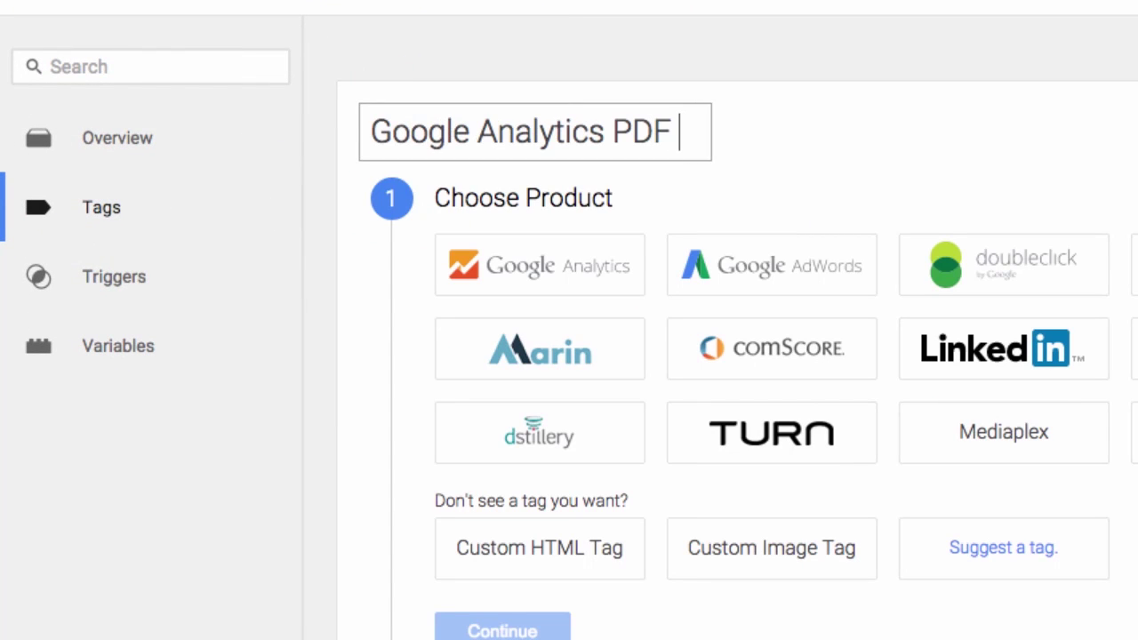
{"action": "type", "text": "Event Tracker"}
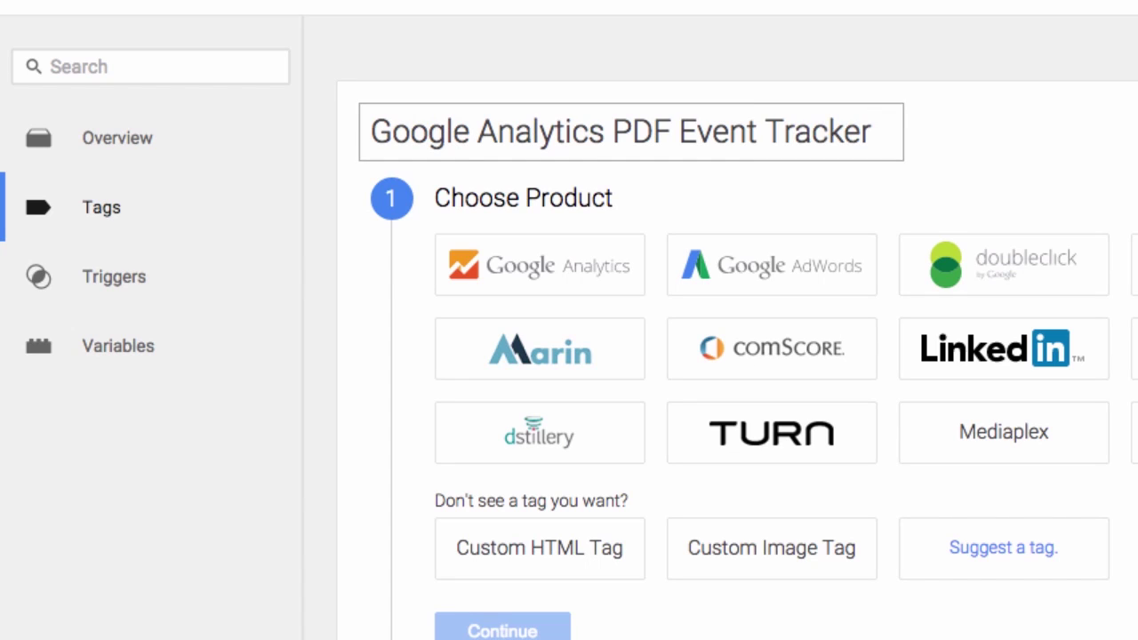
{"action": "left_click", "coordinate": [517, 274]}
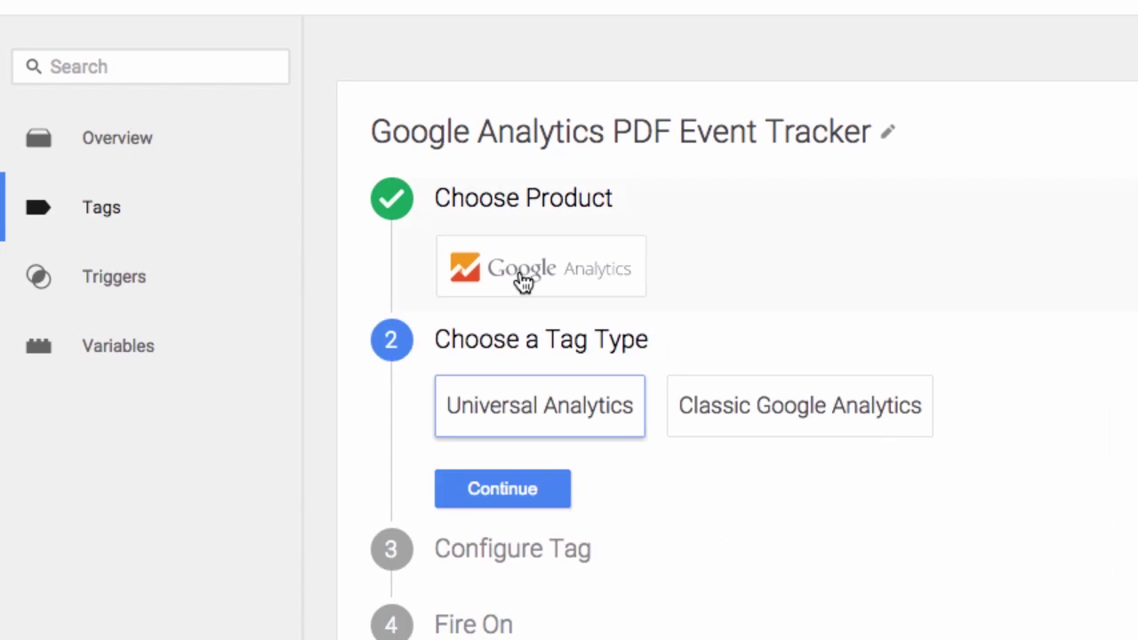
{"action": "left_click", "coordinate": [642, 411]}
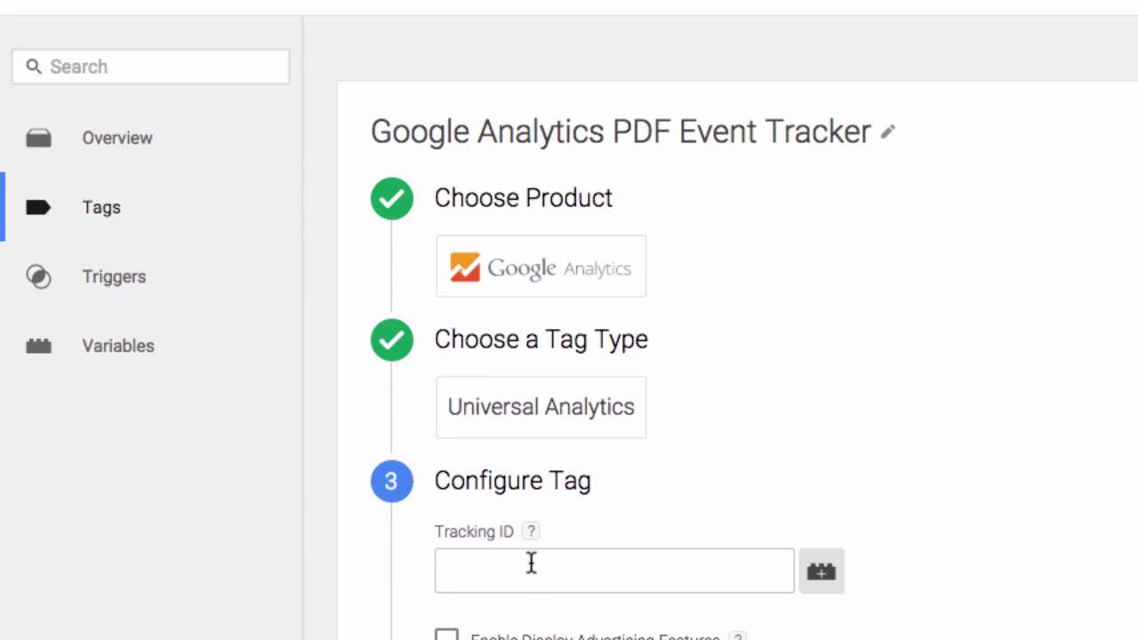
{"action": "left_click", "coordinate": [821, 574]}
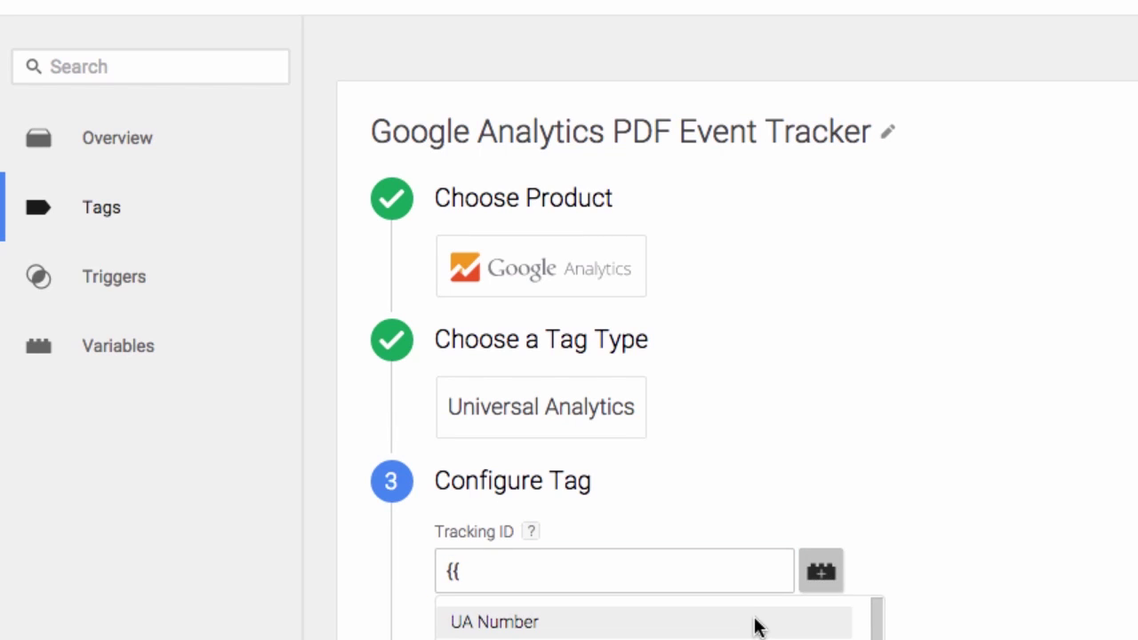
{"action": "left_click", "coordinate": [754, 627]}
Set the track type to Event with Category 'link'.
{"action": "scroll", "coordinate": [1118, 602], "scroll_direction": "down", "scroll_amount": 3}
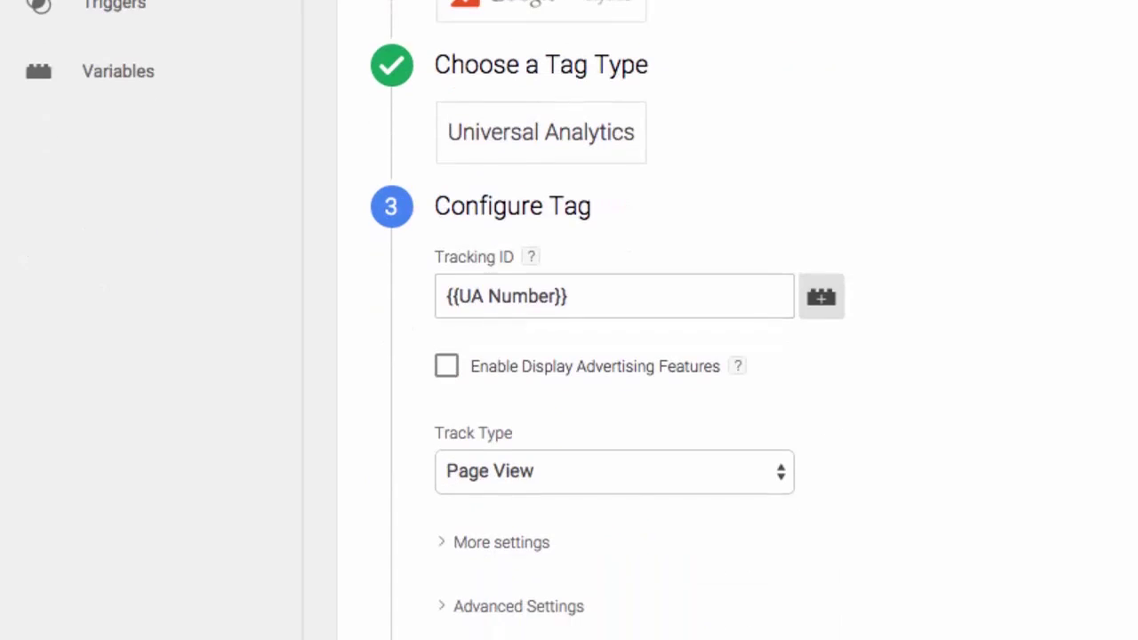
{"action": "left_click", "coordinate": [780, 480]}
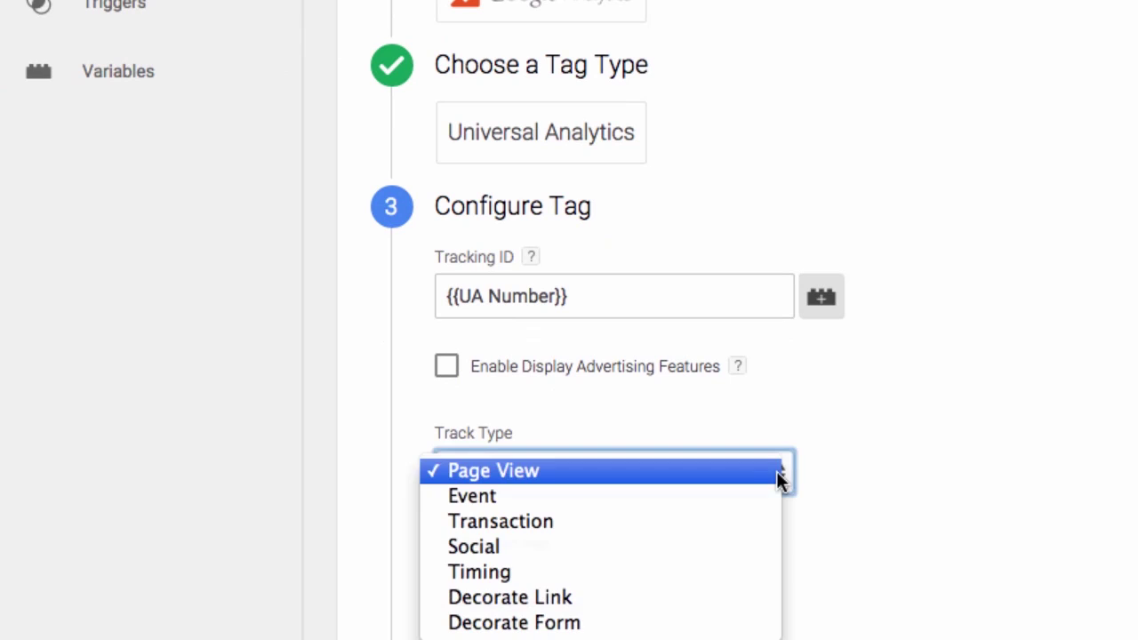
{"action": "left_click", "coordinate": [754, 501]}
{"action": "scroll", "coordinate": [666, 397], "scroll_direction": "down", "scroll_amount": 3}
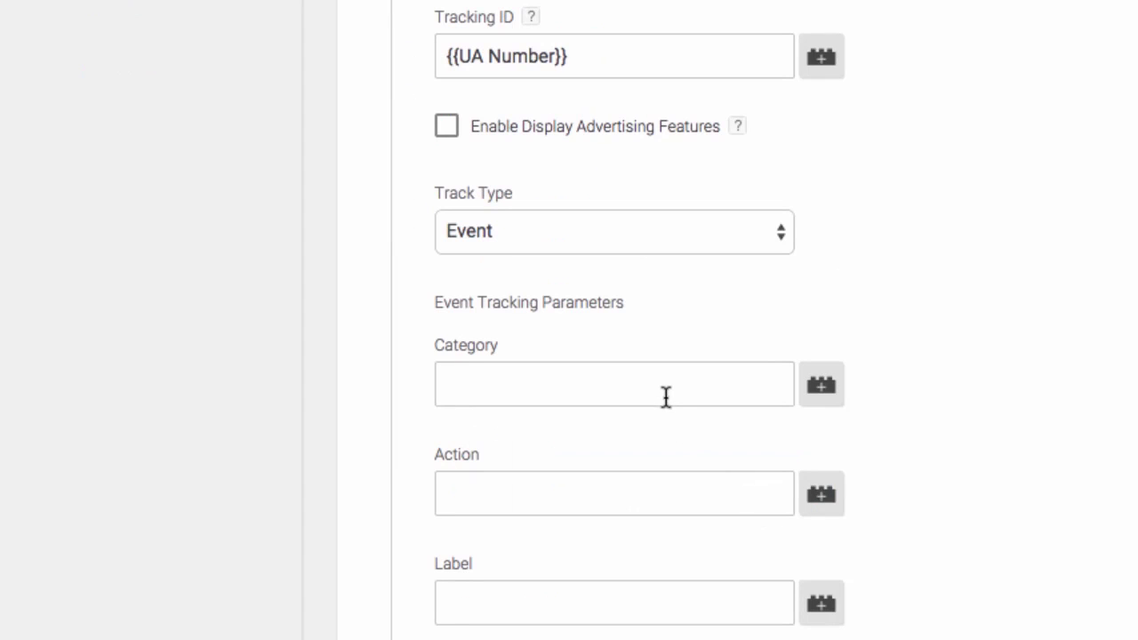
{"action": "left_click", "coordinate": [664, 394]}
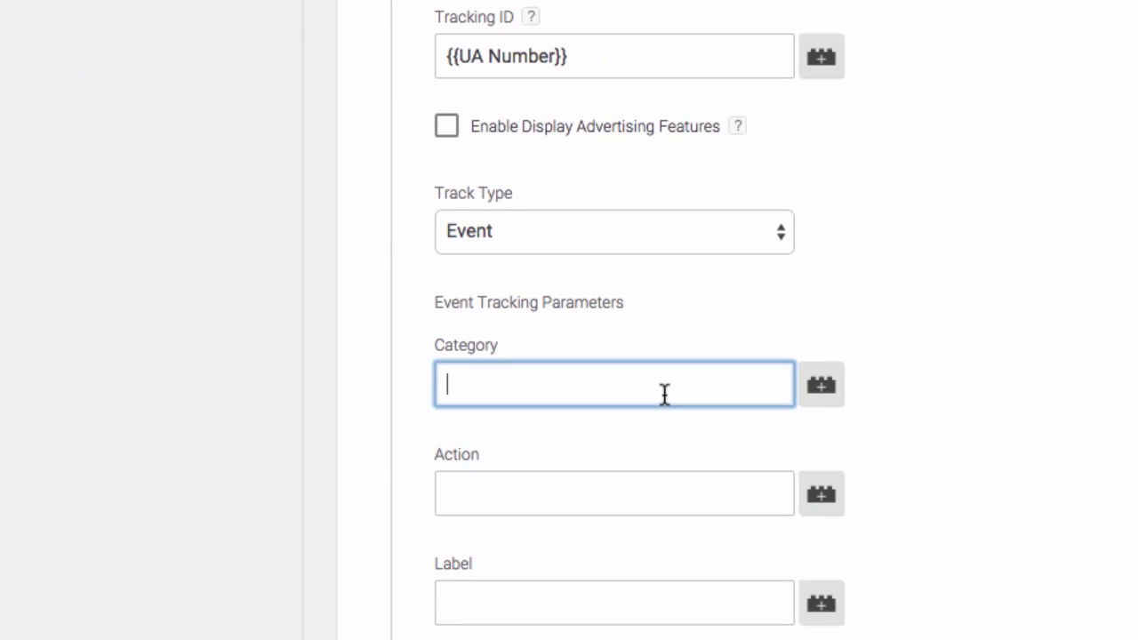
{"action": "type", "text": "link"}
Set the event Action to 'pdf' and the Label to {{Click URL}}.
{"action": "left_click", "coordinate": [640, 493]}
{"action": "type", "text": "pdf"}
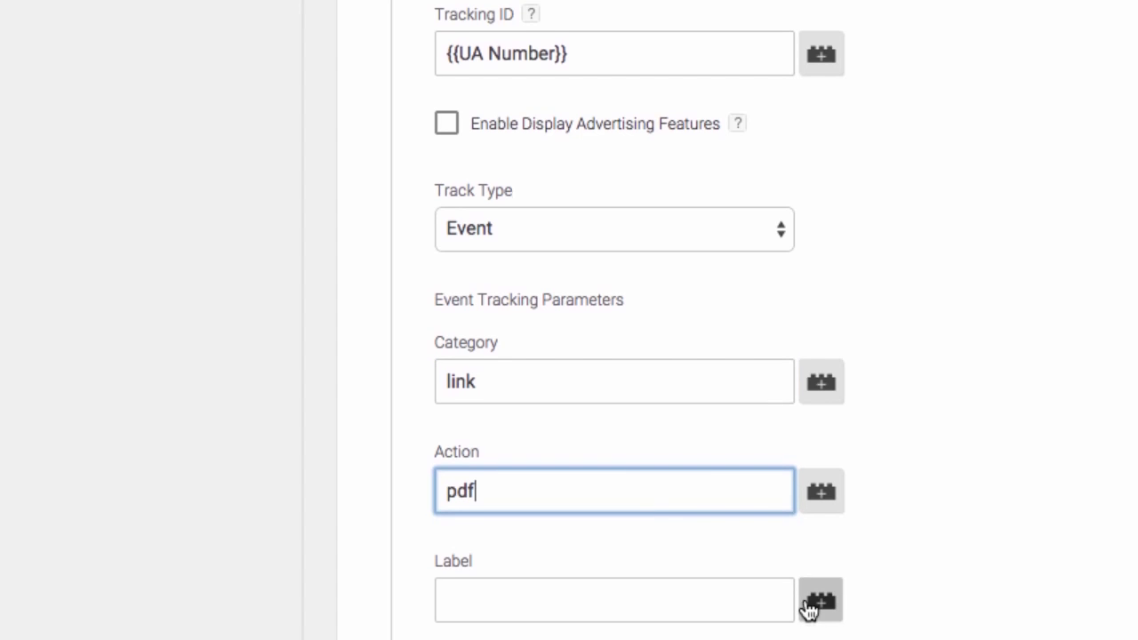
{"action": "scroll", "coordinate": [813, 596], "scroll_direction": "down", "scroll_amount": 1}
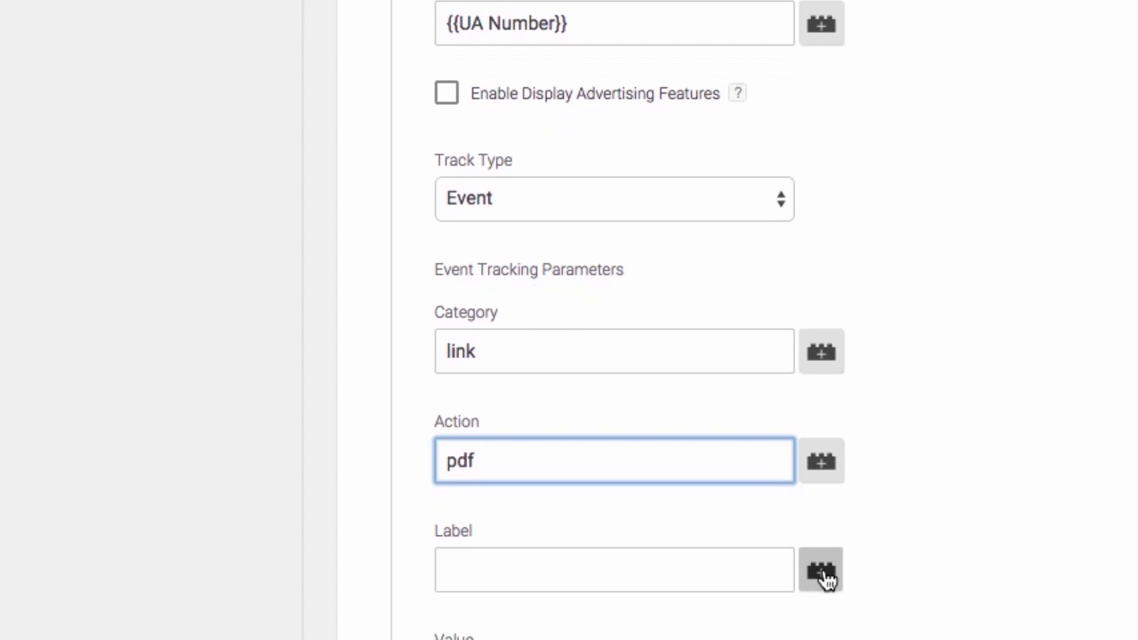
{"action": "left_click", "coordinate": [824, 569]}
{"action": "left_click_drag", "start_coordinate": [878, 603], "coordinate": [883, 639]}
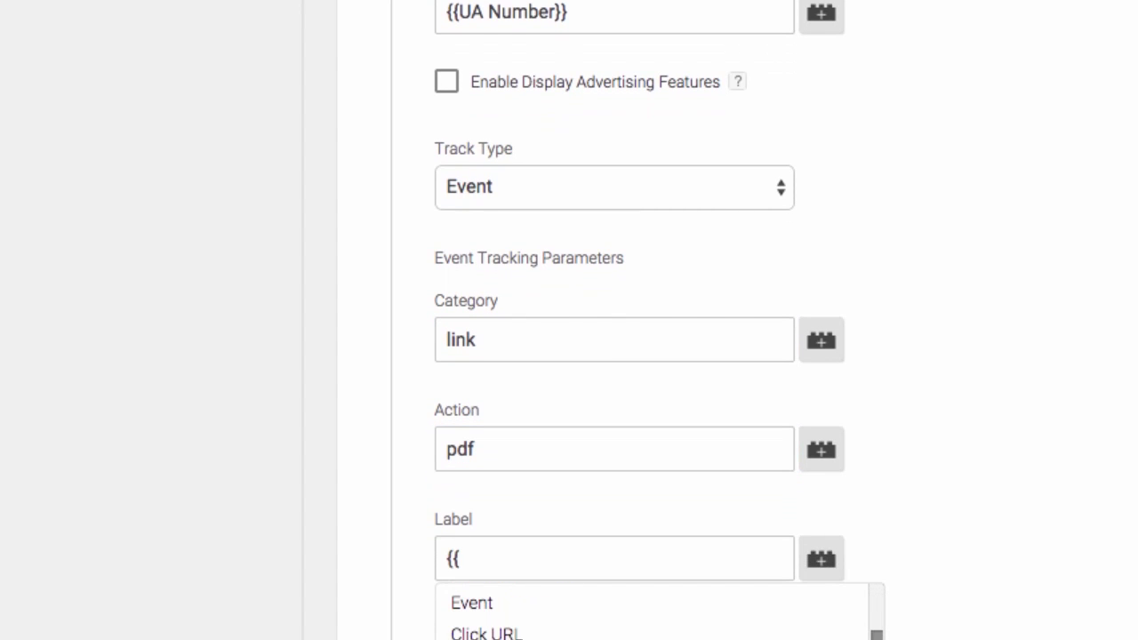
{"action": "left_click", "coordinate": [485, 633]}
{"action": "scroll", "coordinate": [1047, 603], "scroll_direction": "down", "scroll_amount": 5}
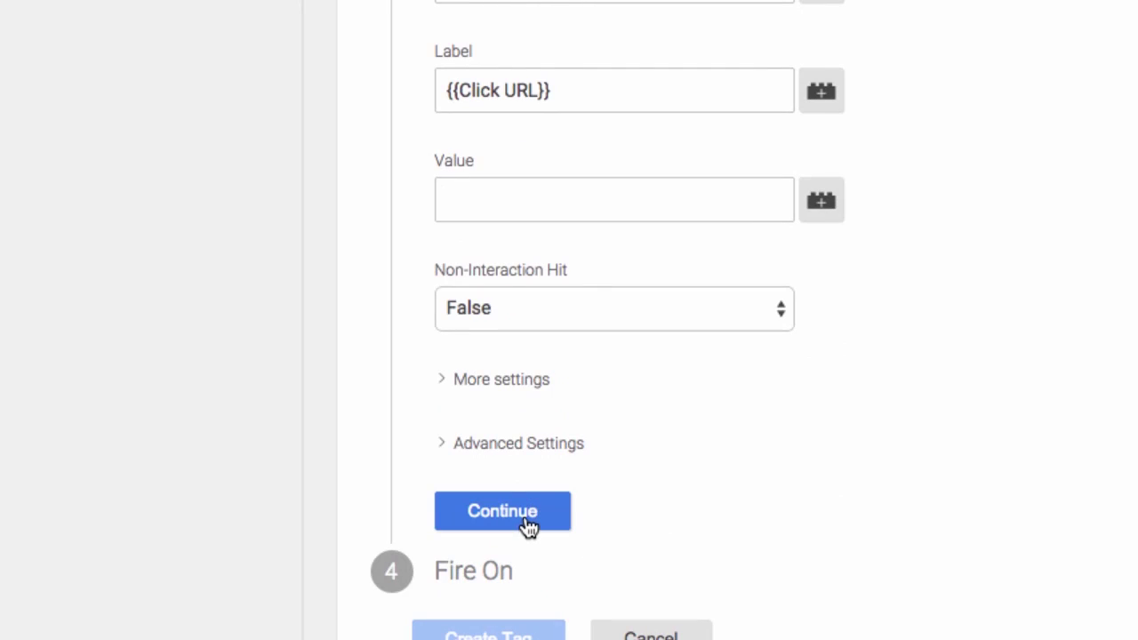
{"action": "left_click", "coordinate": [526, 528]}
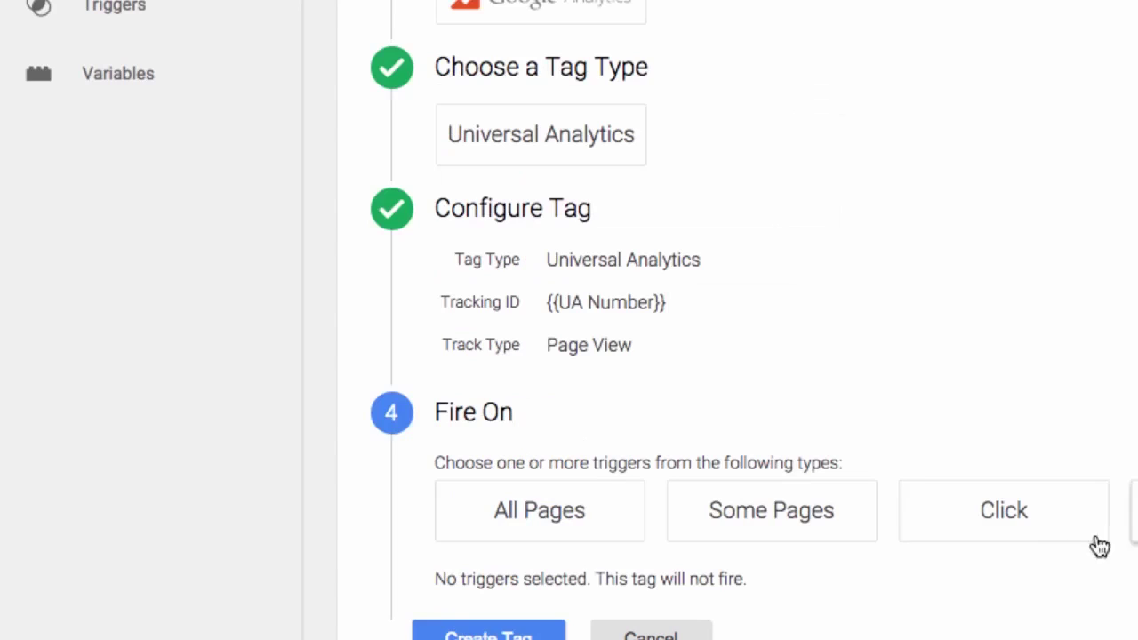
Create a new Click trigger named 'PDF Link Click'.
{"action": "left_click", "coordinate": [1017, 524]}
{"action": "left_click", "coordinate": [327, 41]}
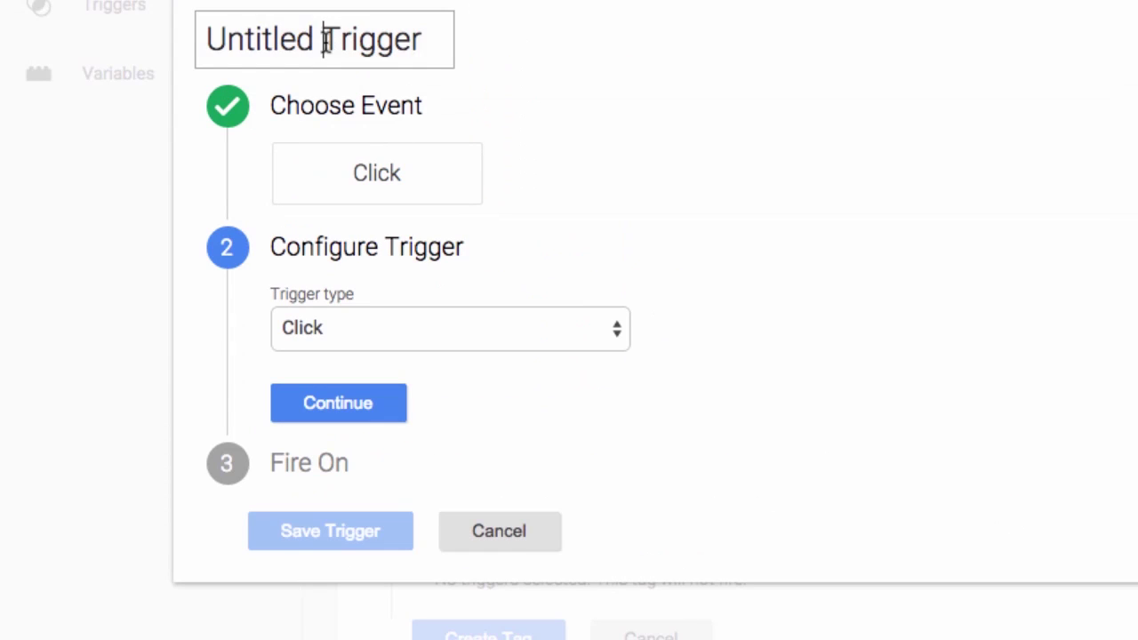
{"action": "triple_click", "coordinate": [326, 41]}
{"action": "type", "text": "PDF Link Click"}
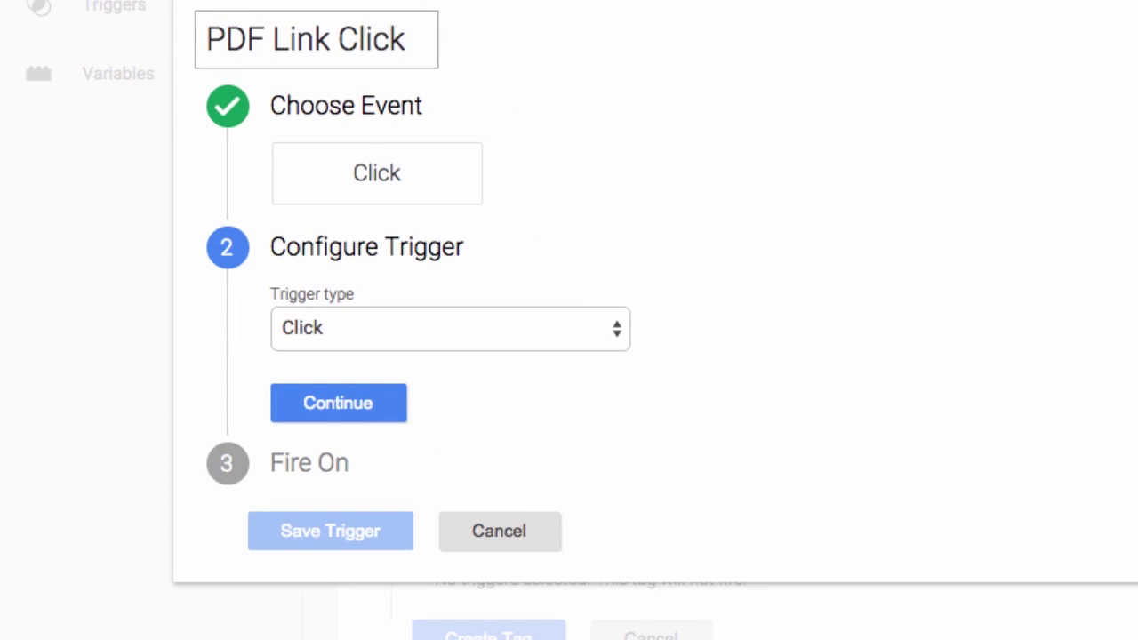
{"action": "left_click", "coordinate": [361, 404]}
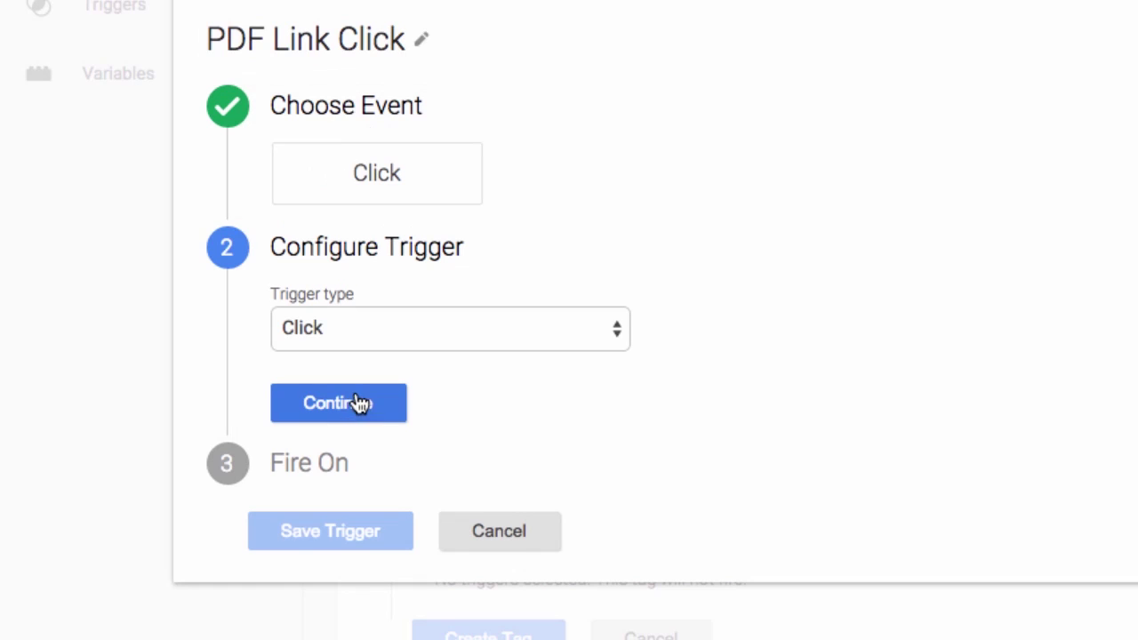
Limit it to Some Clicks where Click URL ends with .pdf, and save.
{"action": "left_click", "coordinate": [565, 407]}
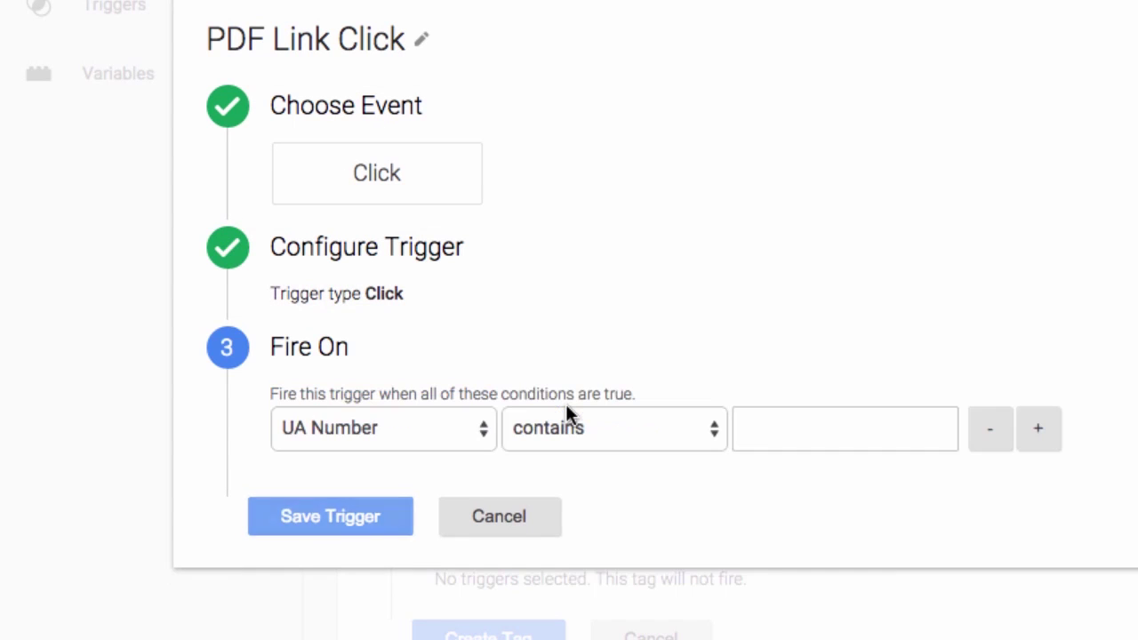
{"action": "left_click", "coordinate": [488, 426]}
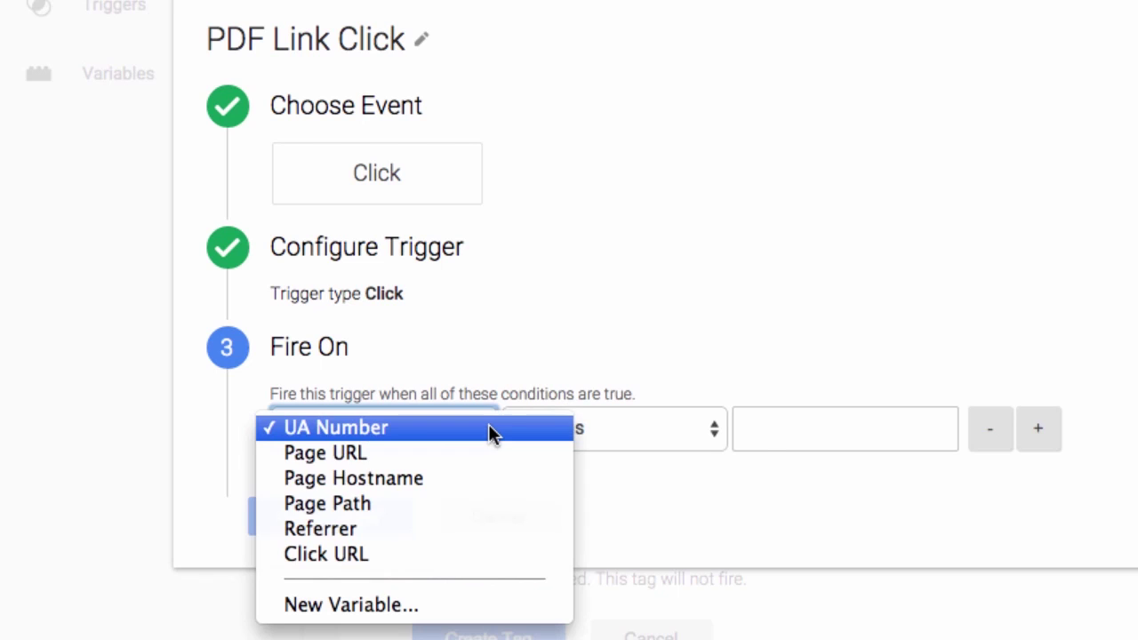
{"action": "left_click", "coordinate": [452, 552]}
{"action": "left_click", "coordinate": [695, 427]}
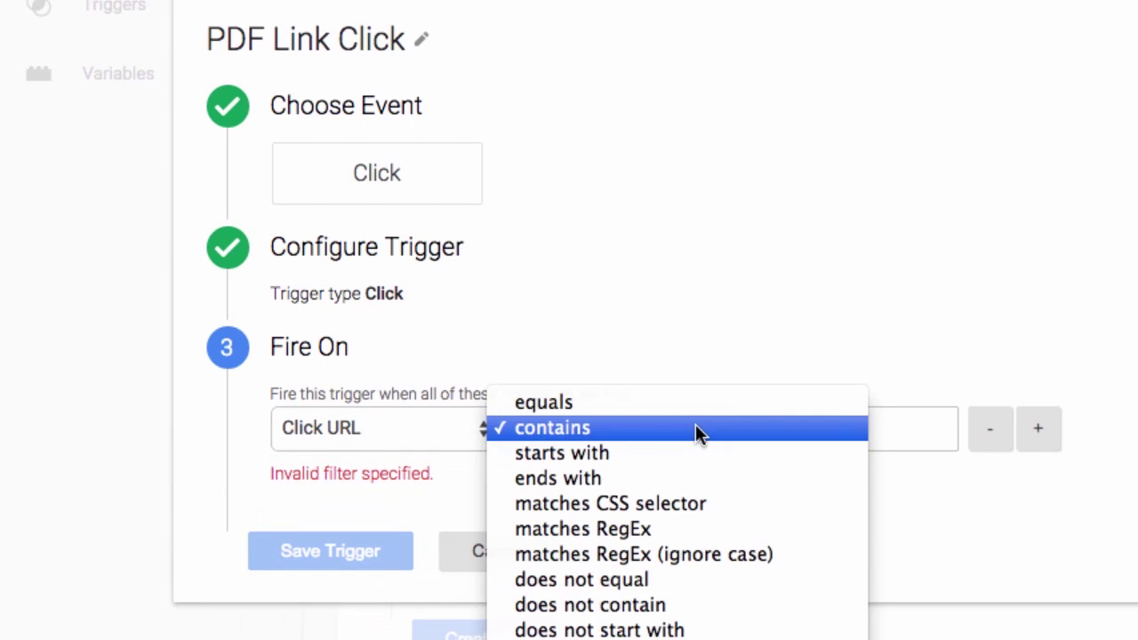
{"action": "left_click", "coordinate": [691, 479]}
{"action": "left_click", "coordinate": [800, 434]}
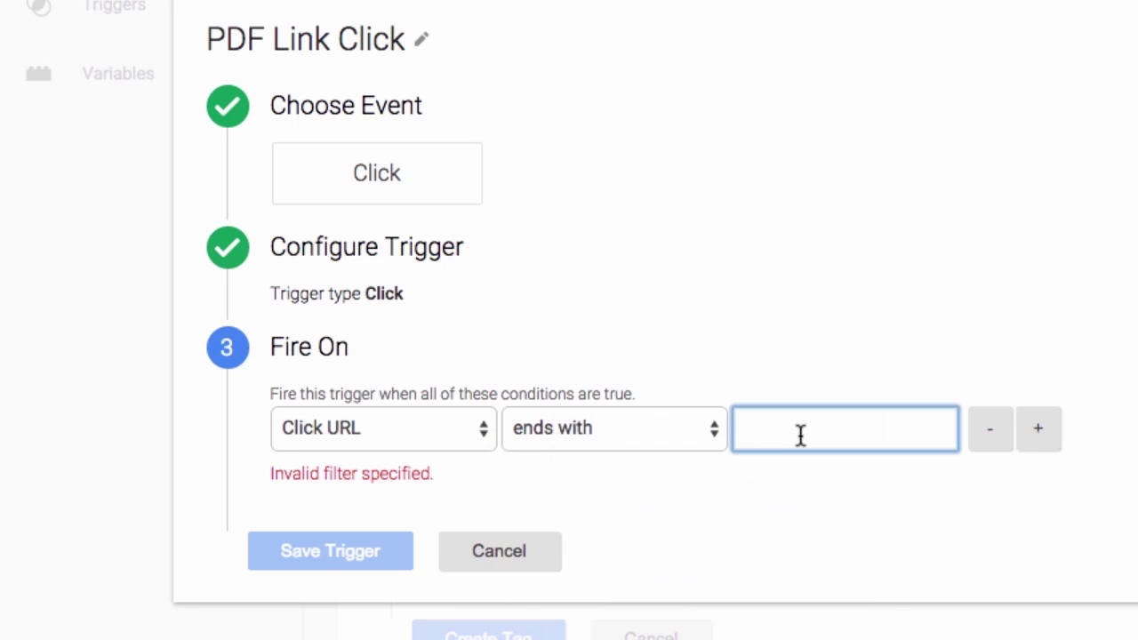
{"action": "type", "text": ".pdf"}
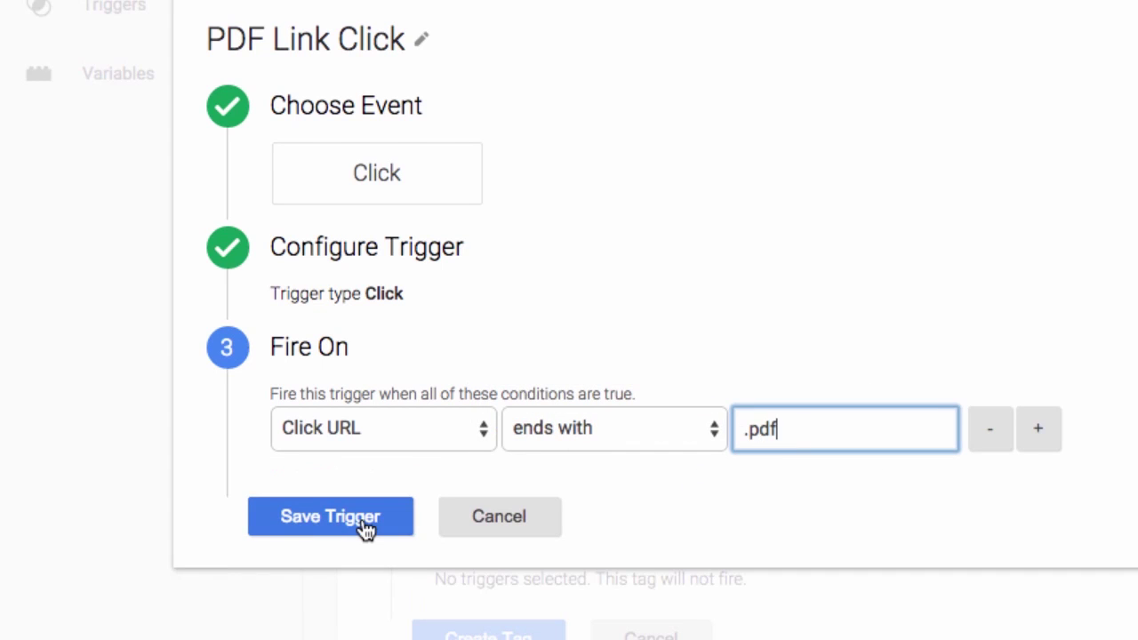
{"action": "left_click", "coordinate": [362, 520]}
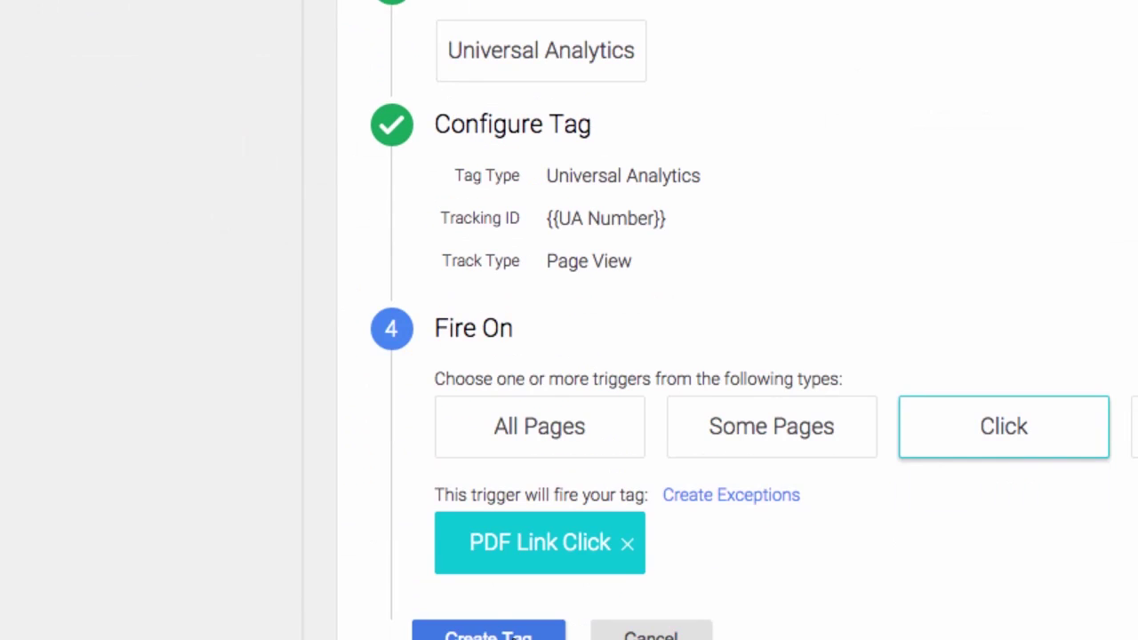
Save the PDF Event Tracker tag, start Preview mode, and reload the gtmv2.html test page.
{"action": "left_click", "coordinate": [514, 635]}
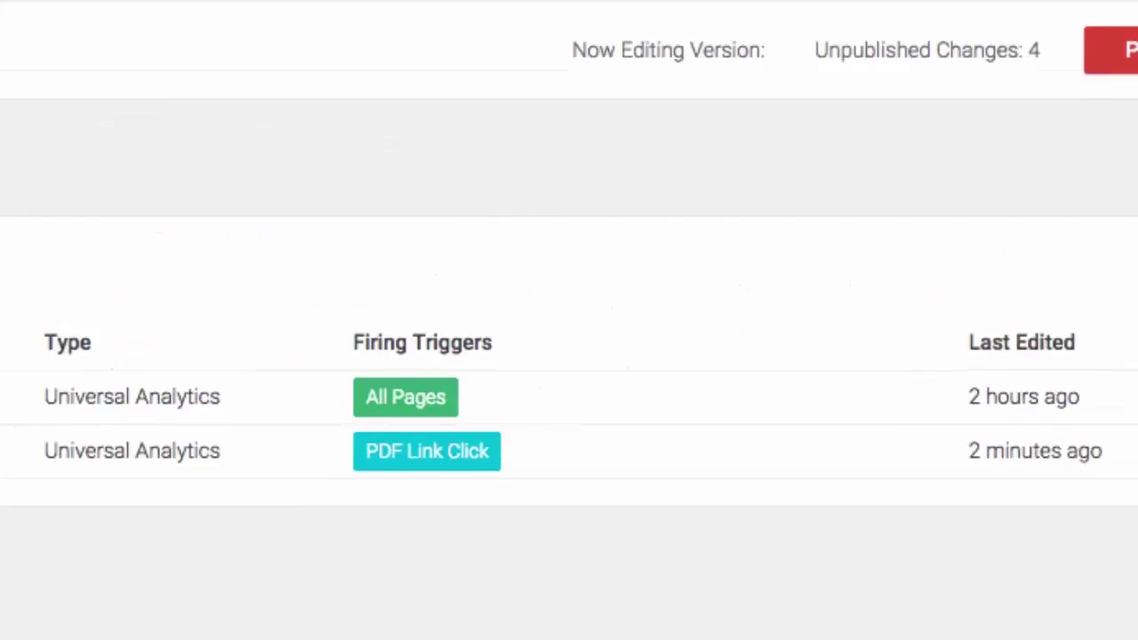
{"action": "left_click", "coordinate": [1084, 114]}
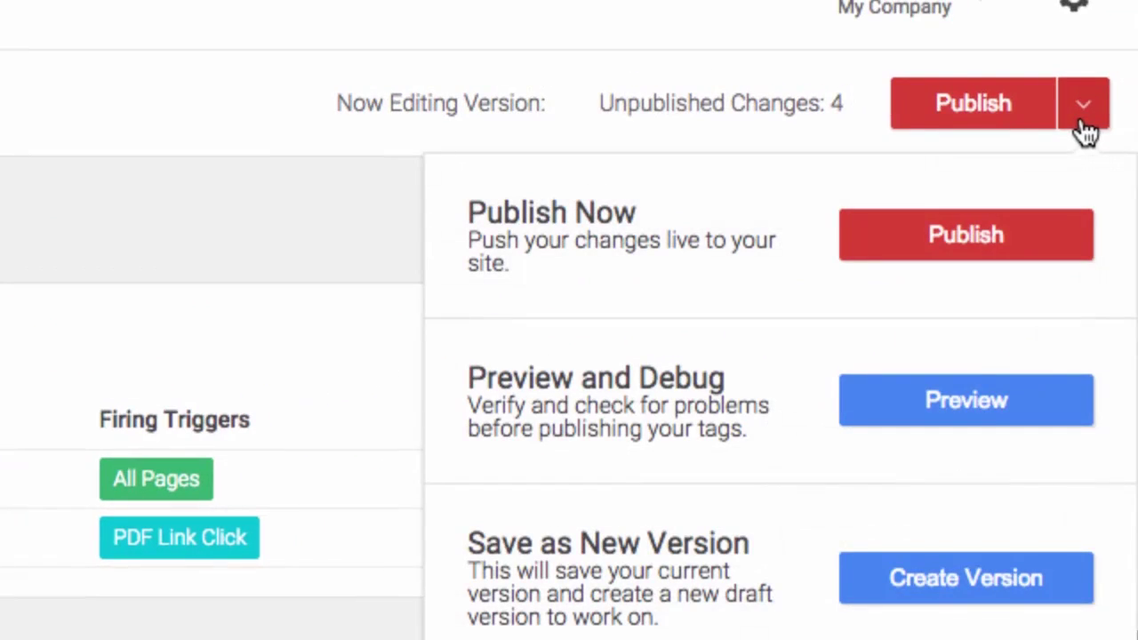
{"action": "left_click", "coordinate": [1020, 405]}
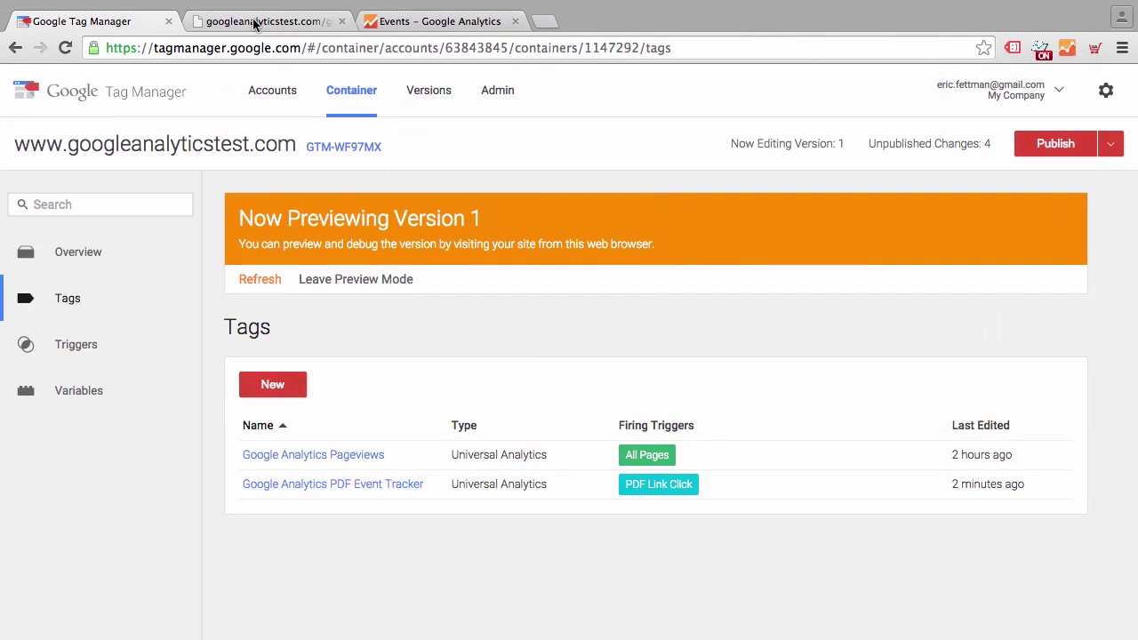
{"action": "left_click", "coordinate": [254, 22]}
{"action": "left_click", "coordinate": [64, 48]}
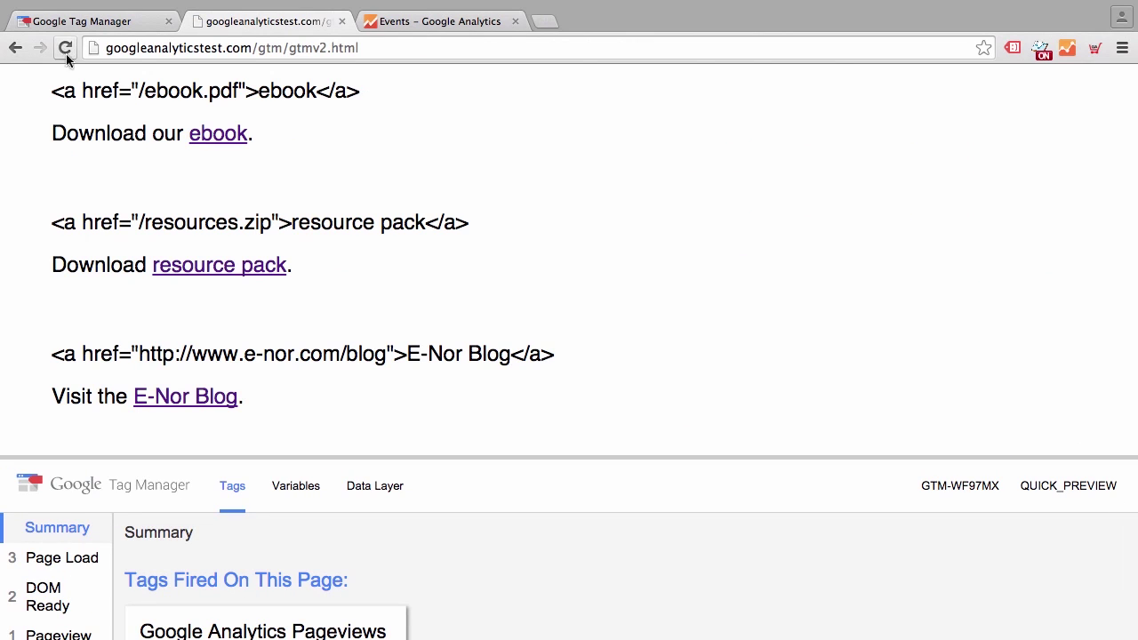
Open ebook.pdf from the test page link and scroll through the PDF.
{"action": "left_click", "coordinate": [221, 142]}
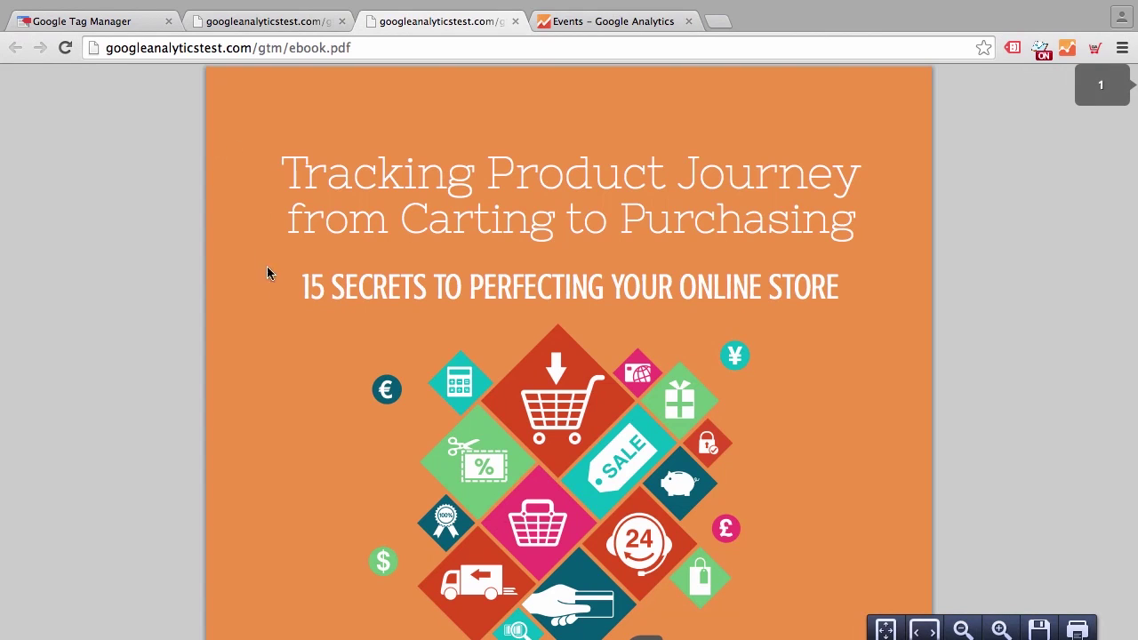
{"action": "scroll", "coordinate": [297, 373], "scroll_direction": "down", "scroll_amount": 5}
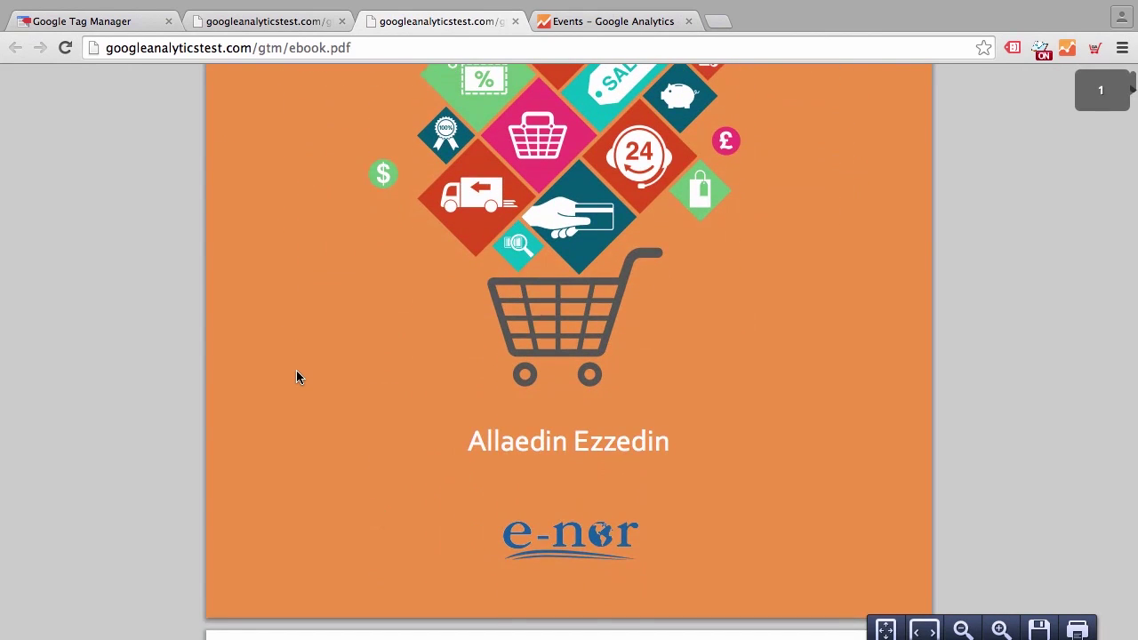
{"action": "scroll", "coordinate": [297, 377], "scroll_direction": "up", "scroll_amount": 5}
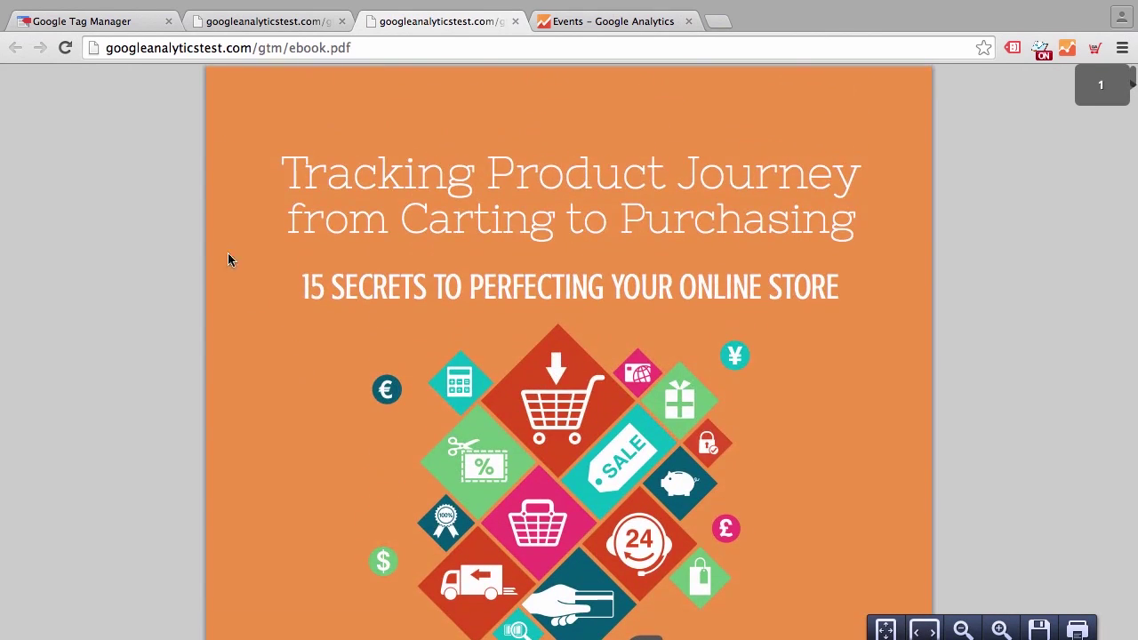
Switch to Google Analytics and refresh Real-Time Events to see the link/pdf event.
{"action": "left_click", "coordinate": [608, 25]}
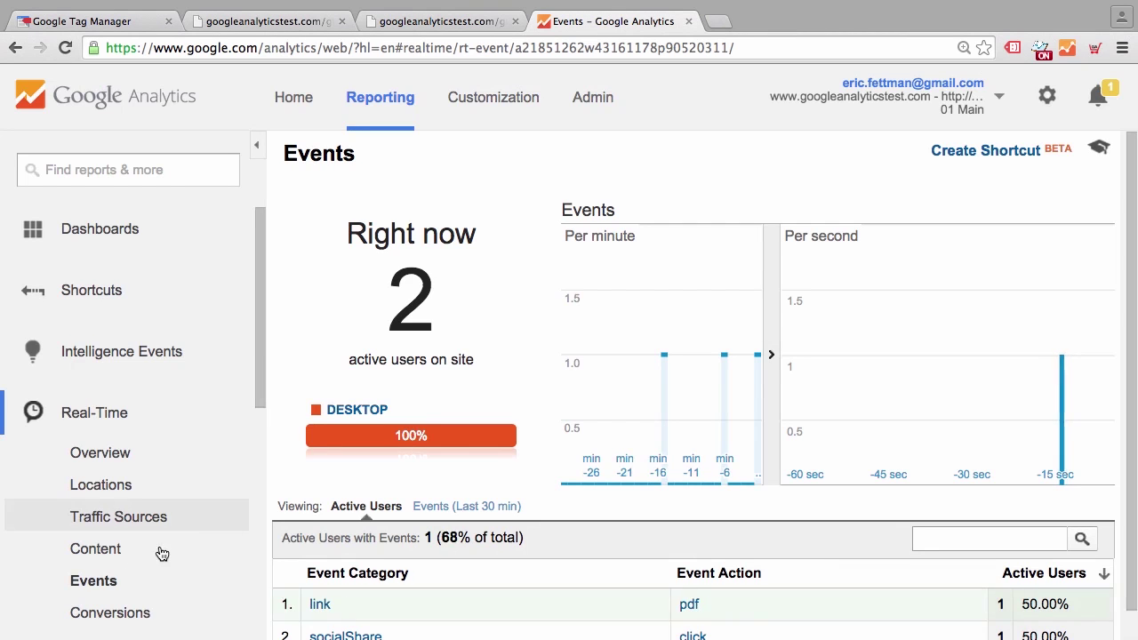
{"action": "left_click", "coordinate": [112, 582]}
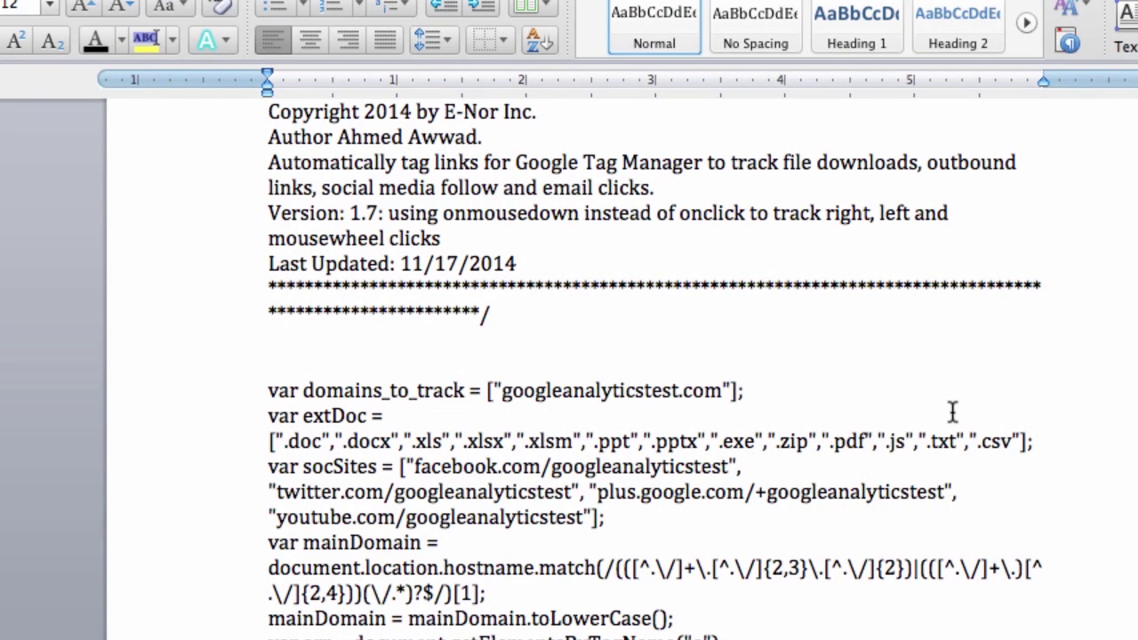
Select all of the autotracker script in autotracker.docx.
{"action": "key", "text": "super+a"}
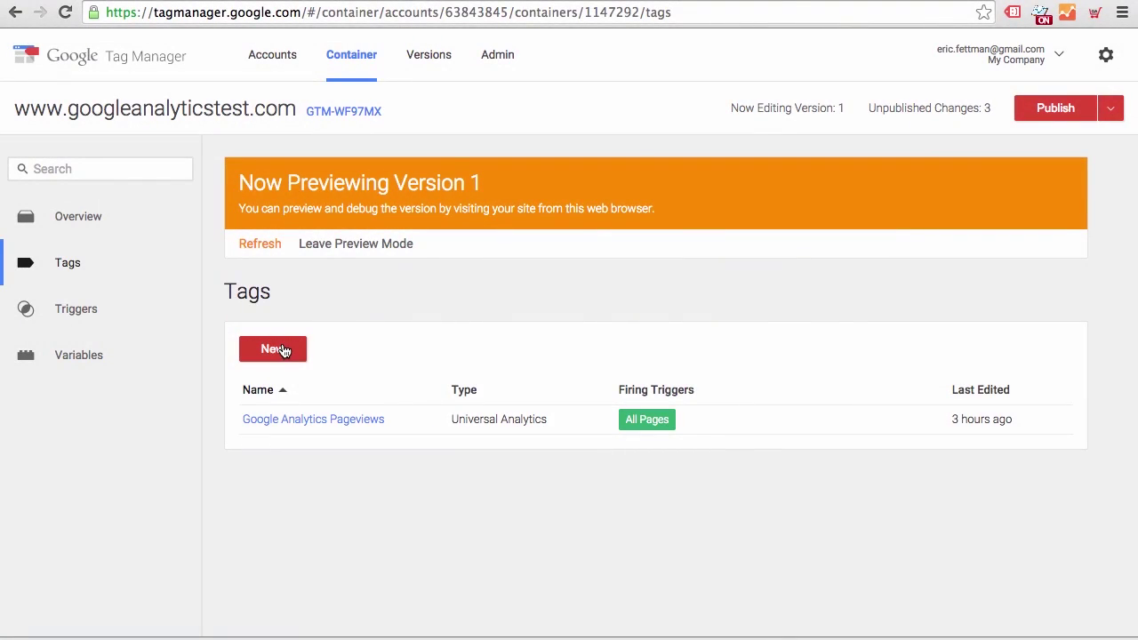
Create a new tag named 'DataLayer Populater' of type Custom HTML Tag.
{"action": "left_click", "coordinate": [283, 350]}
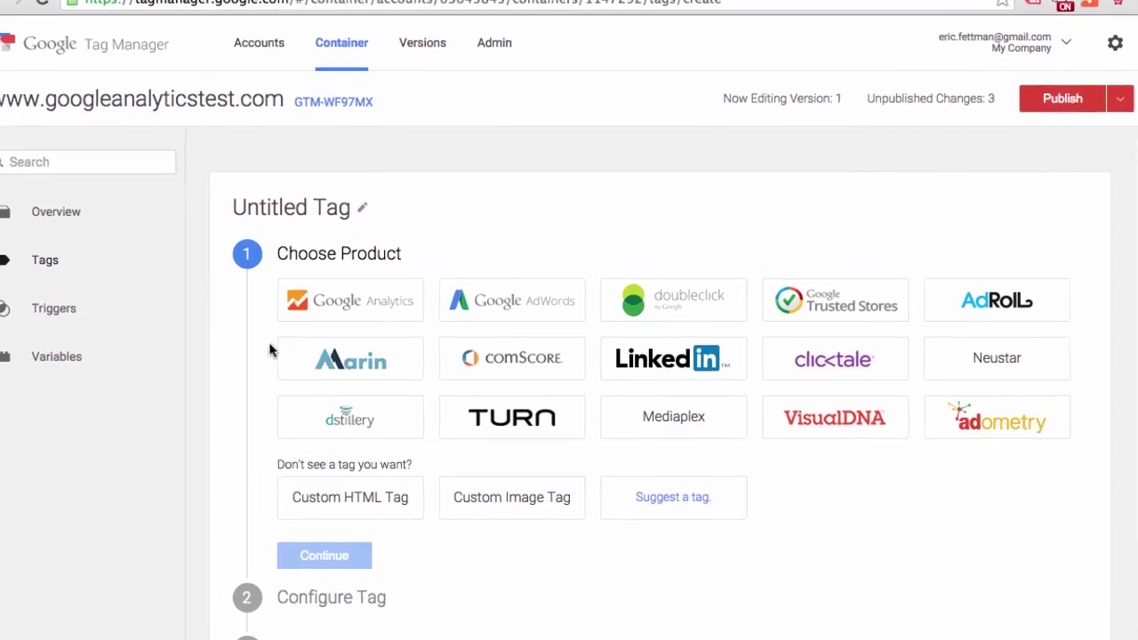
{"action": "left_click", "coordinate": [308, 211]}
{"action": "triple_click", "coordinate": [308, 211]}
{"action": "key", "text": "BackSpace"}
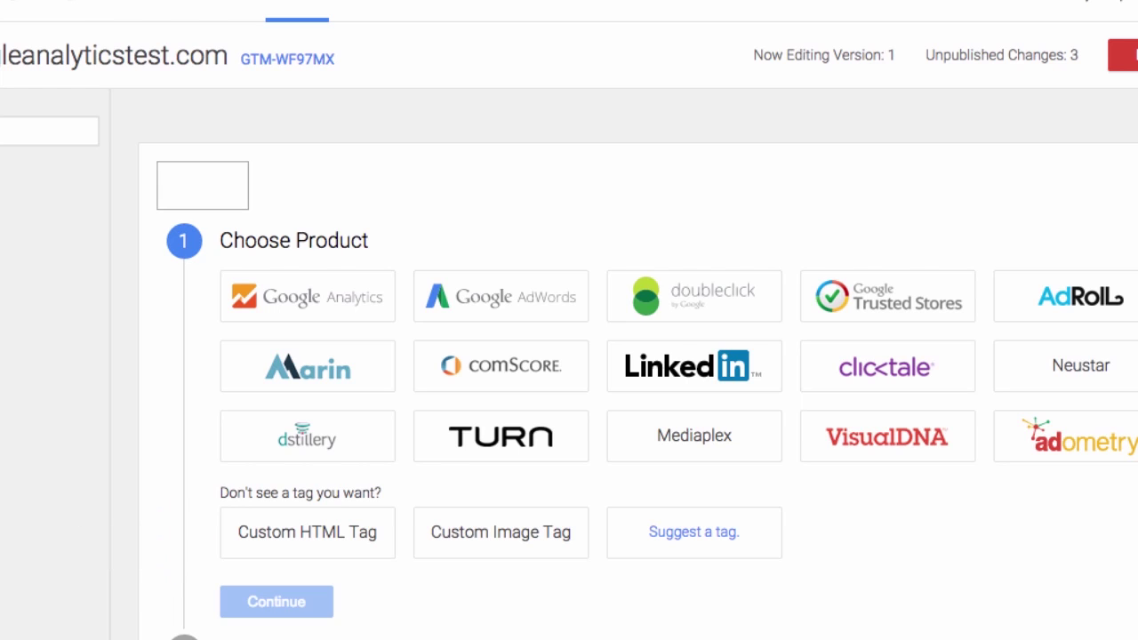
{"action": "type", "text": "Data"}
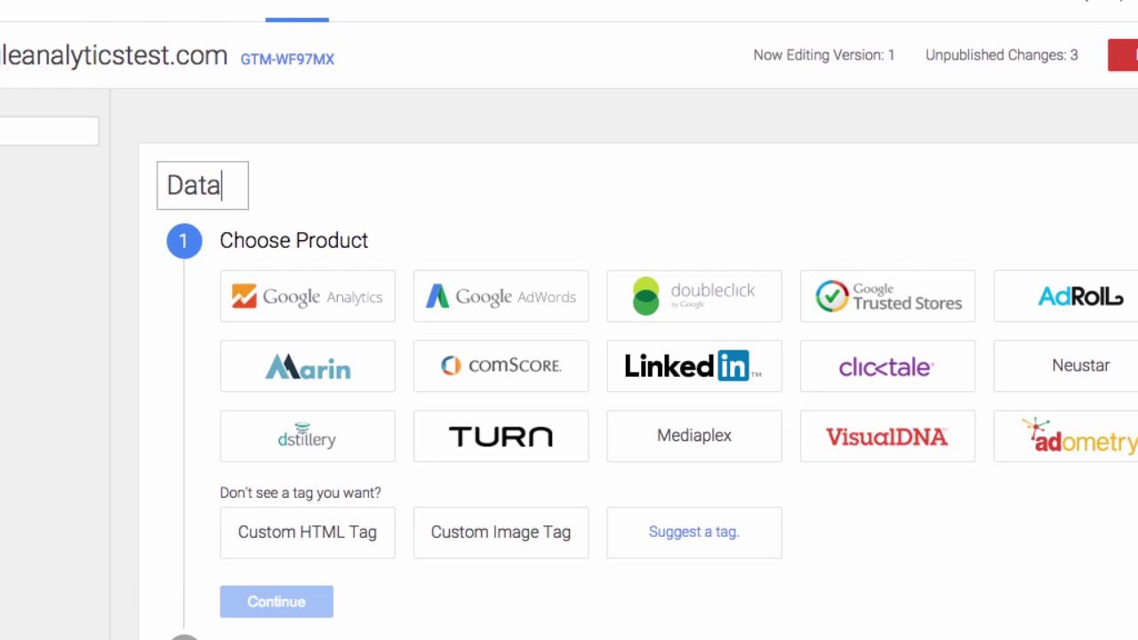
{"action": "type", "text": "Layer Populater"}
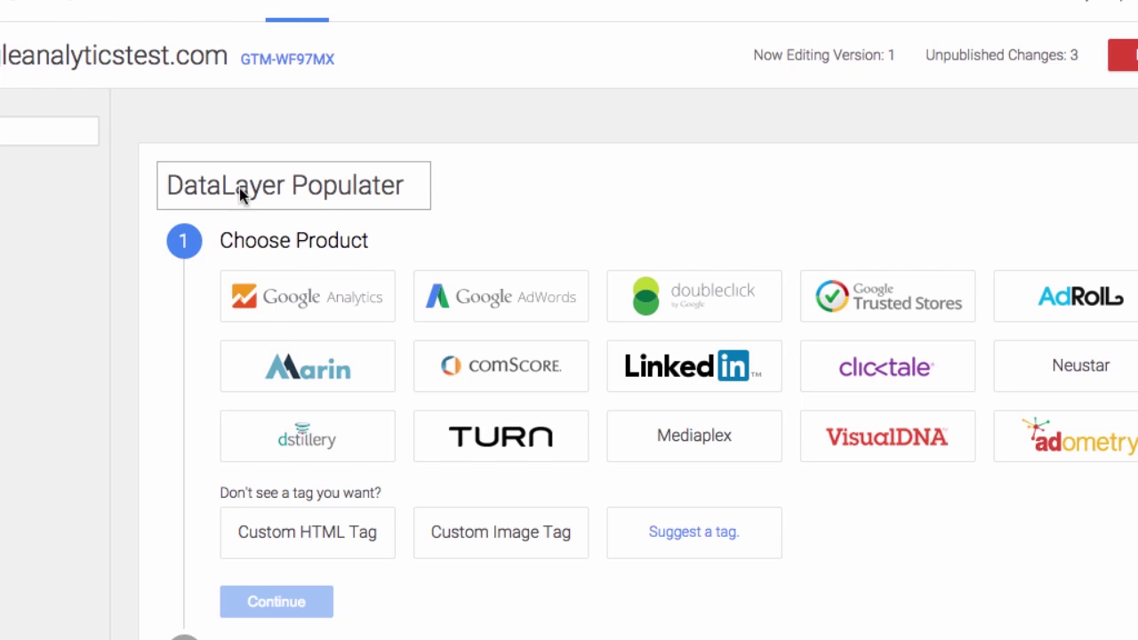
{"action": "left_click", "coordinate": [303, 533]}
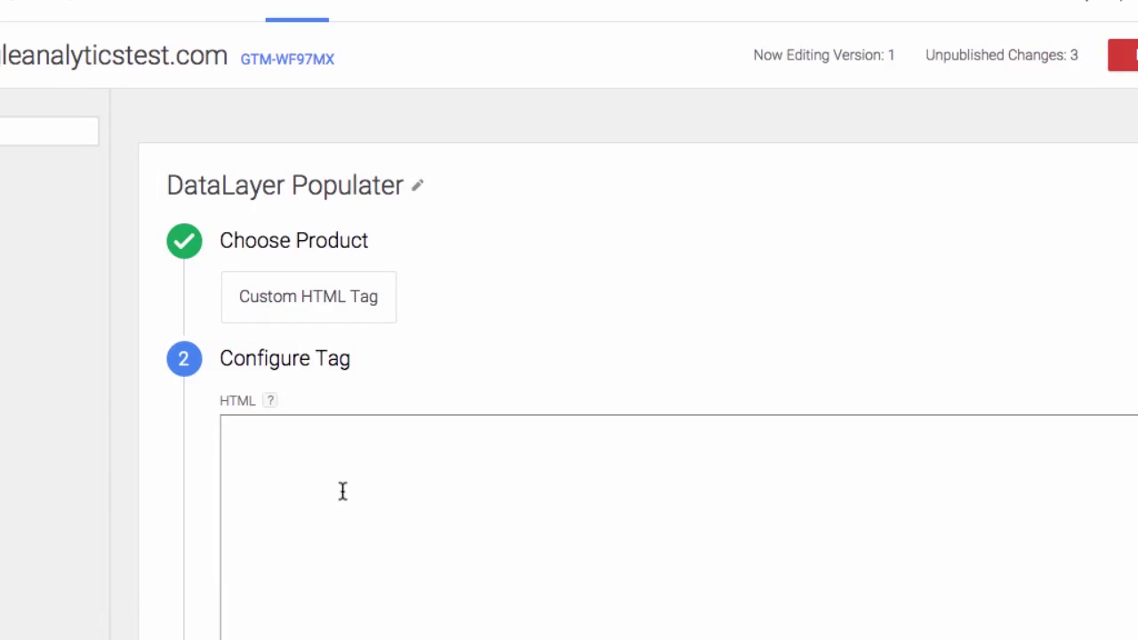
Copy the autotracker script from Word and paste it into the tag's HTML box.
{"action": "key", "text": "super+Tab"}
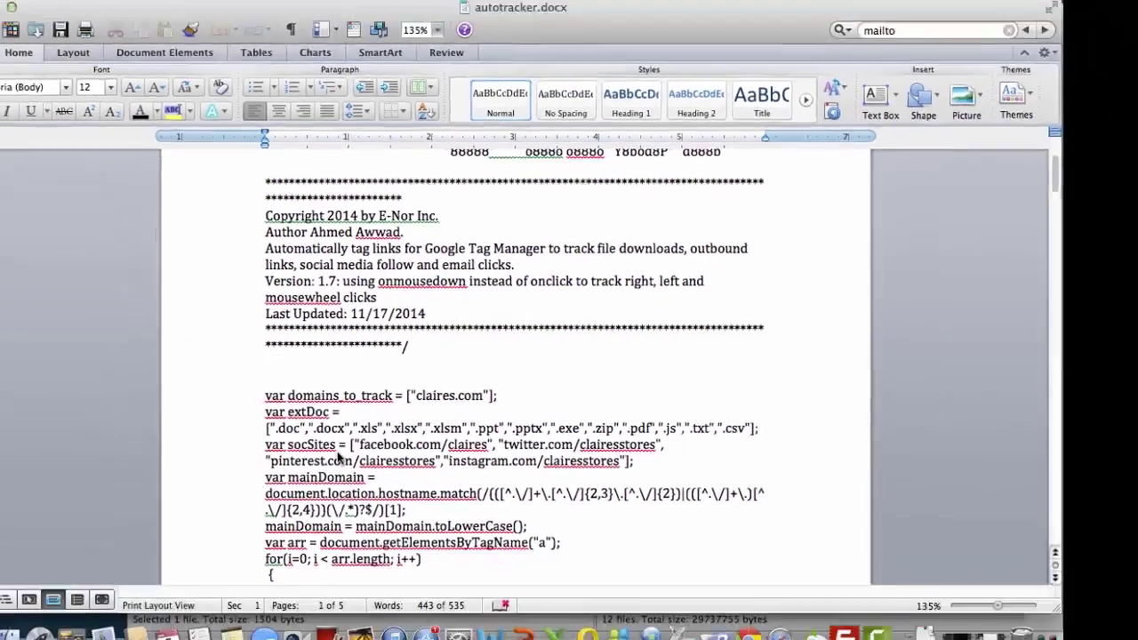
{"action": "key", "text": "super+a"}
{"action": "key", "text": "super+c"}
{"action": "key", "text": "super+Tab"}
{"action": "left_click", "coordinate": [334, 411]}
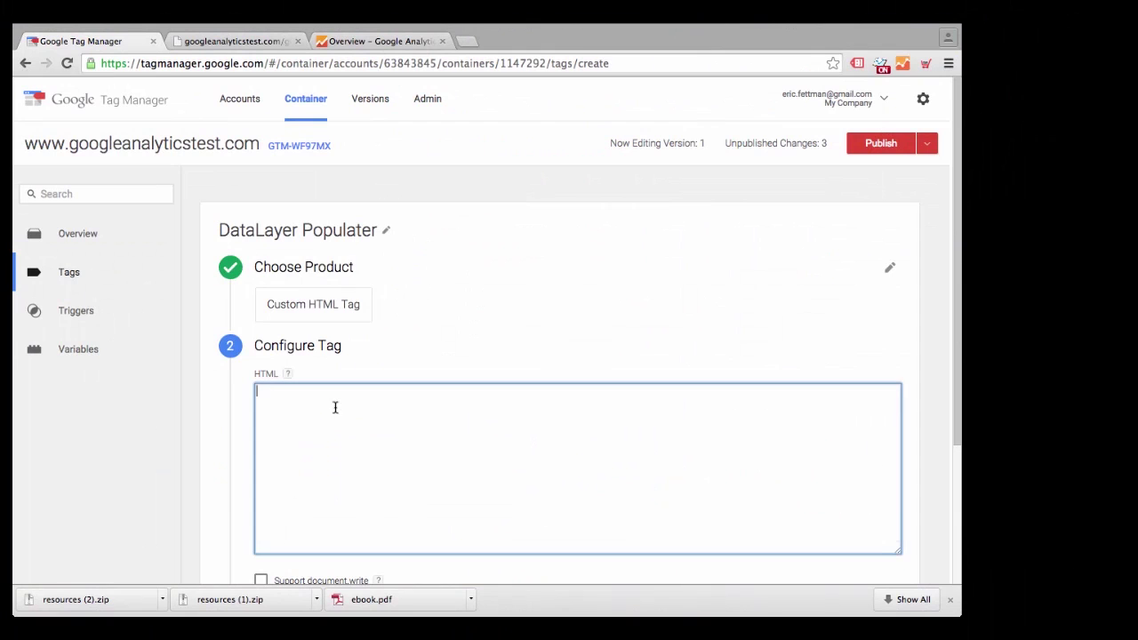
{"action": "key", "text": "super+v"}
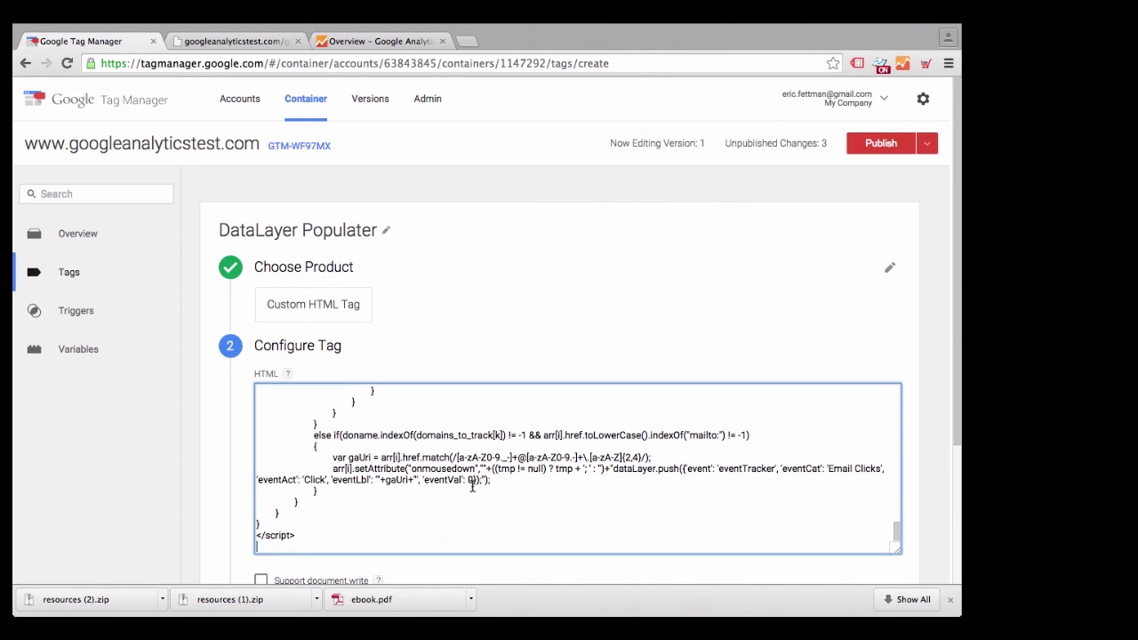
Add a new firing trigger named 'DOM Ready' as a Custom Event with event name gtm.dom.
{"action": "left_click", "coordinate": [551, 305]}
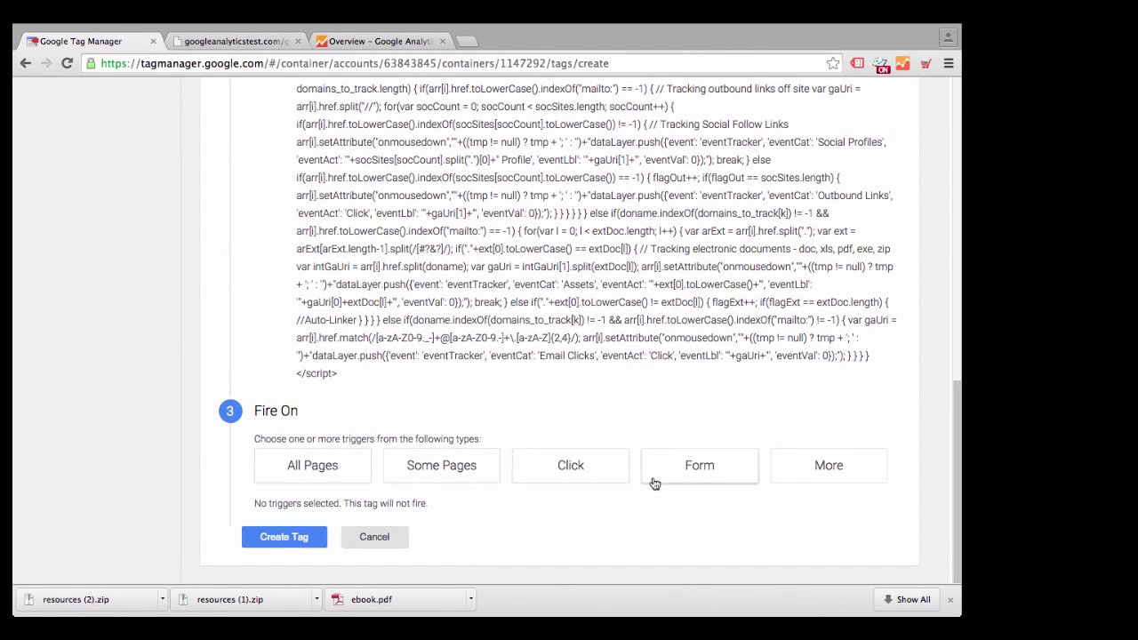
{"action": "left_click", "coordinate": [825, 470]}
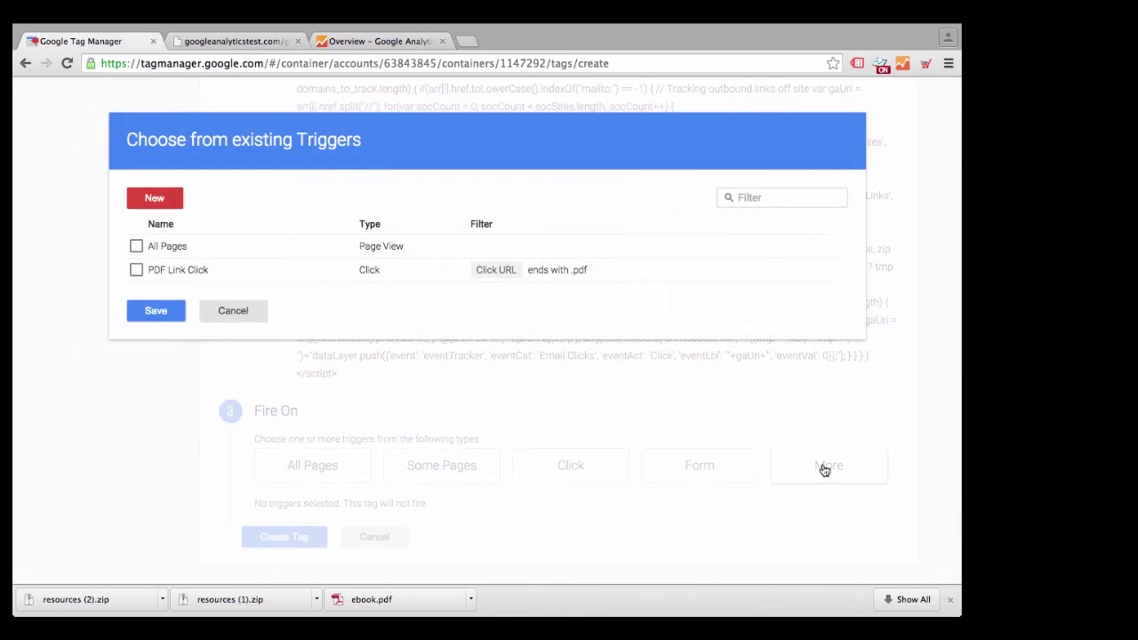
{"action": "left_click", "coordinate": [157, 201]}
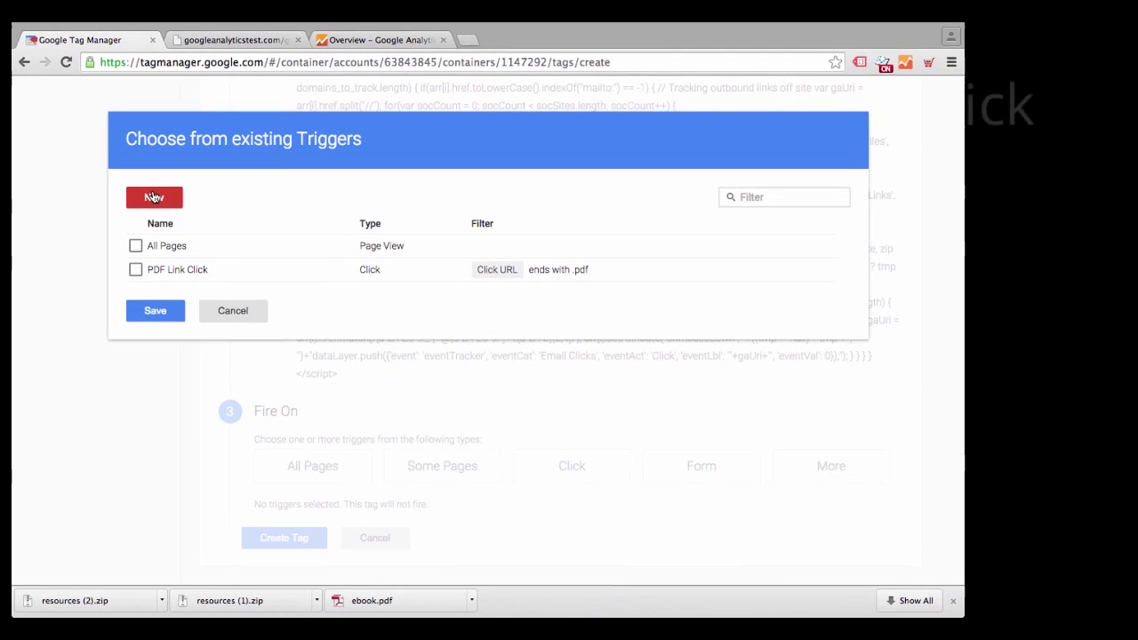
{"action": "triple_click", "coordinate": [151, 155]}
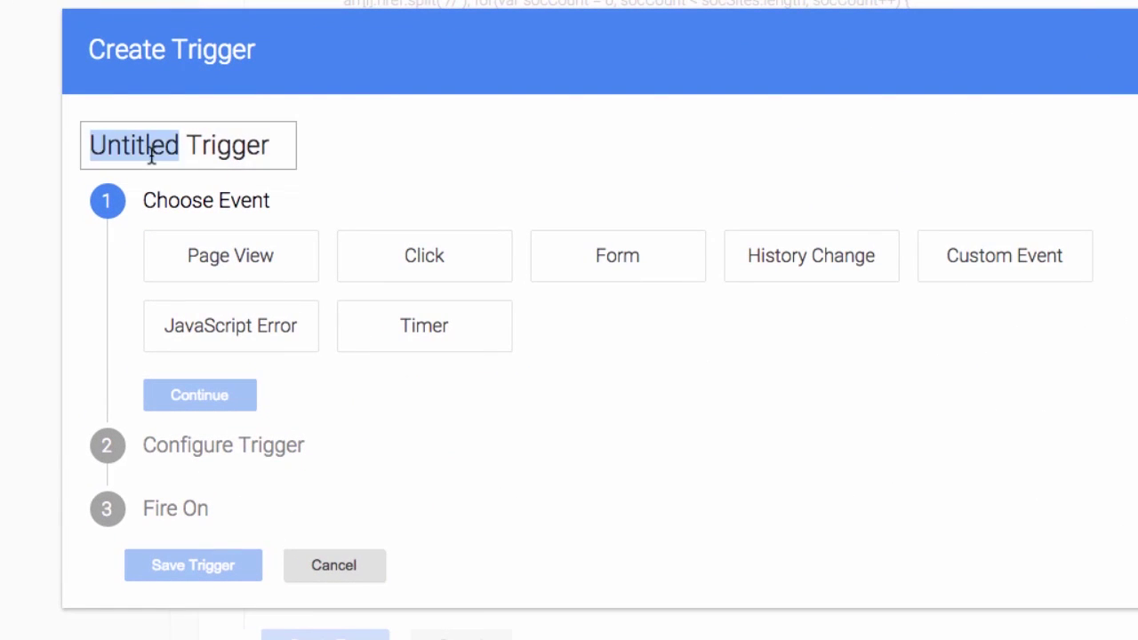
{"action": "type", "text": "DOM Ready"}
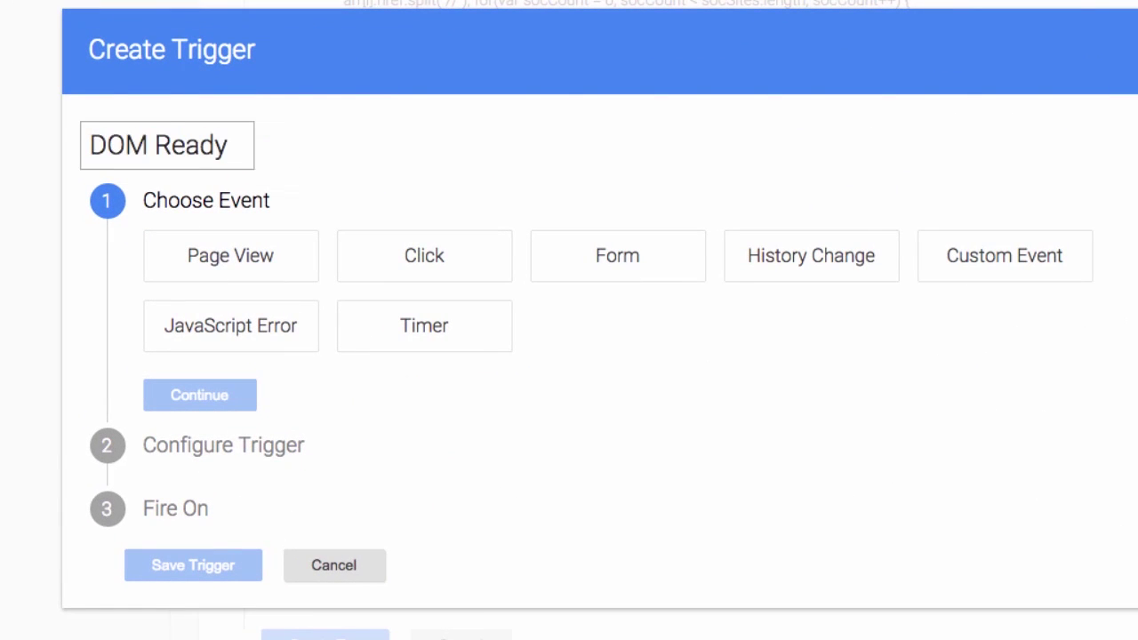
{"action": "left_click", "coordinate": [1007, 260]}
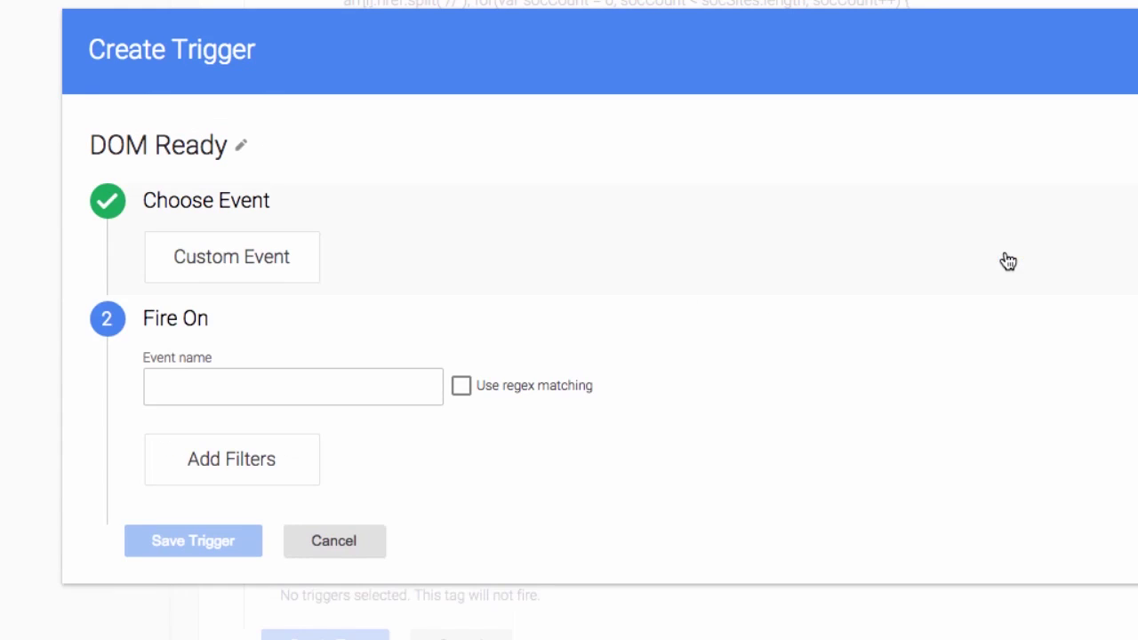
{"action": "left_click", "coordinate": [308, 379]}
{"action": "type", "text": "gtm.dom"}
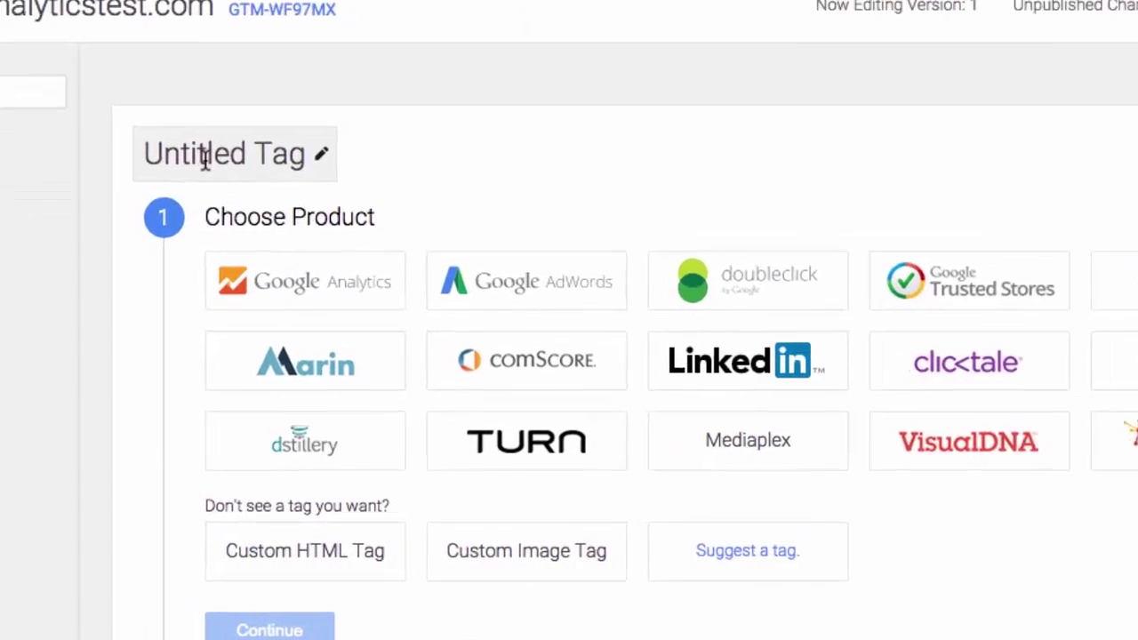
Name the tag 'Google Analytics Event Template' and make it a Universal Analytics tag.
{"action": "double_click", "coordinate": [285, 276]}
{"action": "key", "text": "ctrl+a"}
{"action": "type", "text": "Google Analytics "}
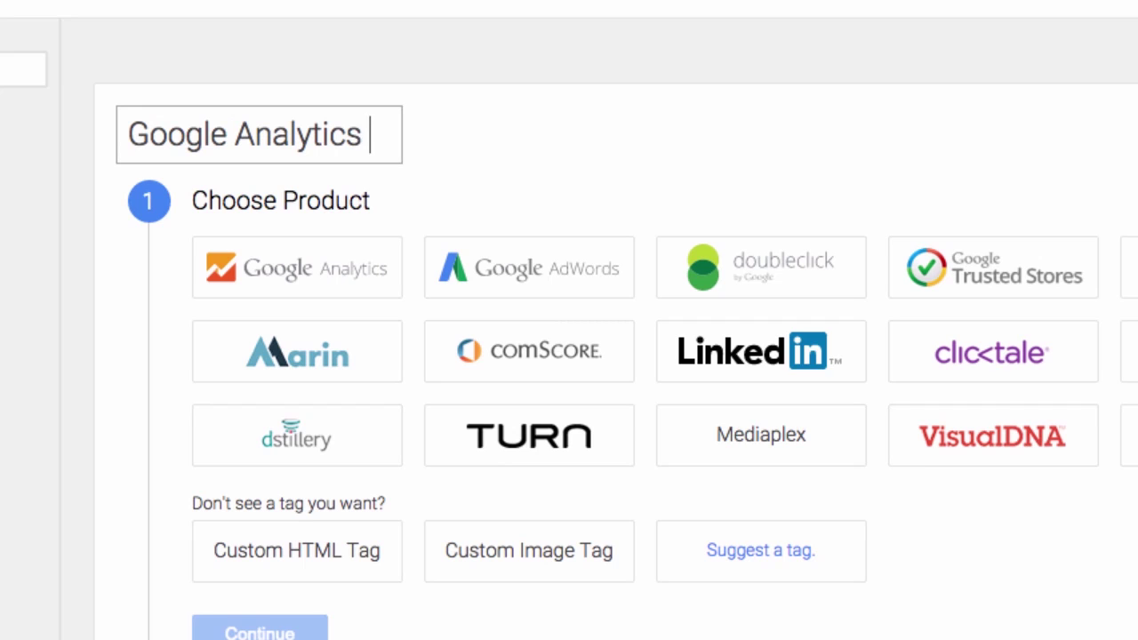
{"action": "type", "text": "Event Template"}
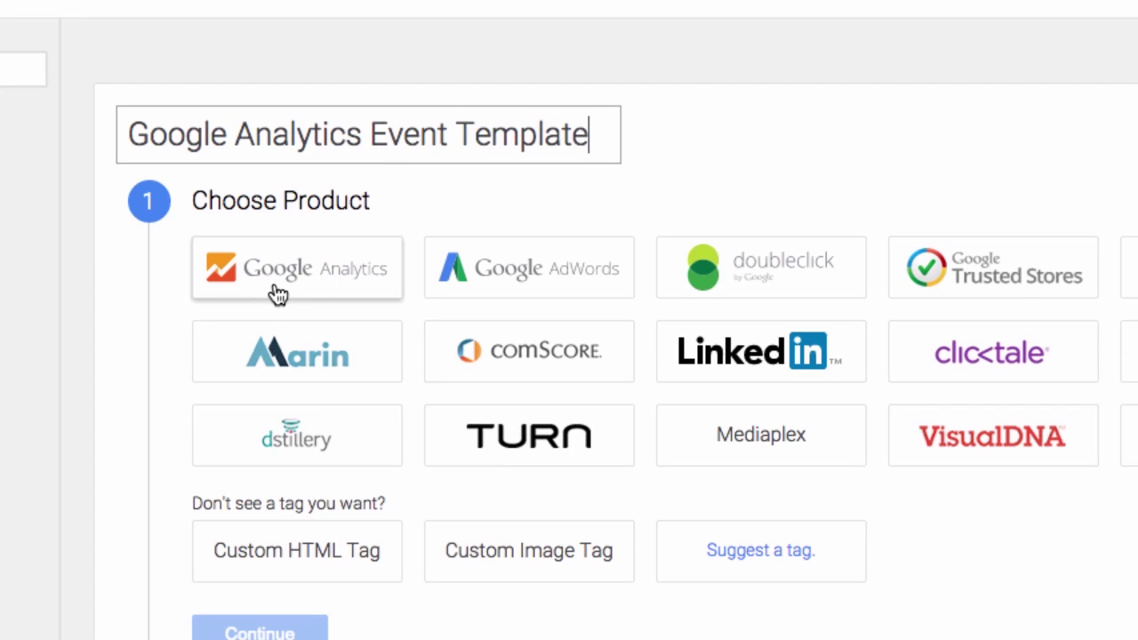
{"action": "left_click", "coordinate": [327, 281]}
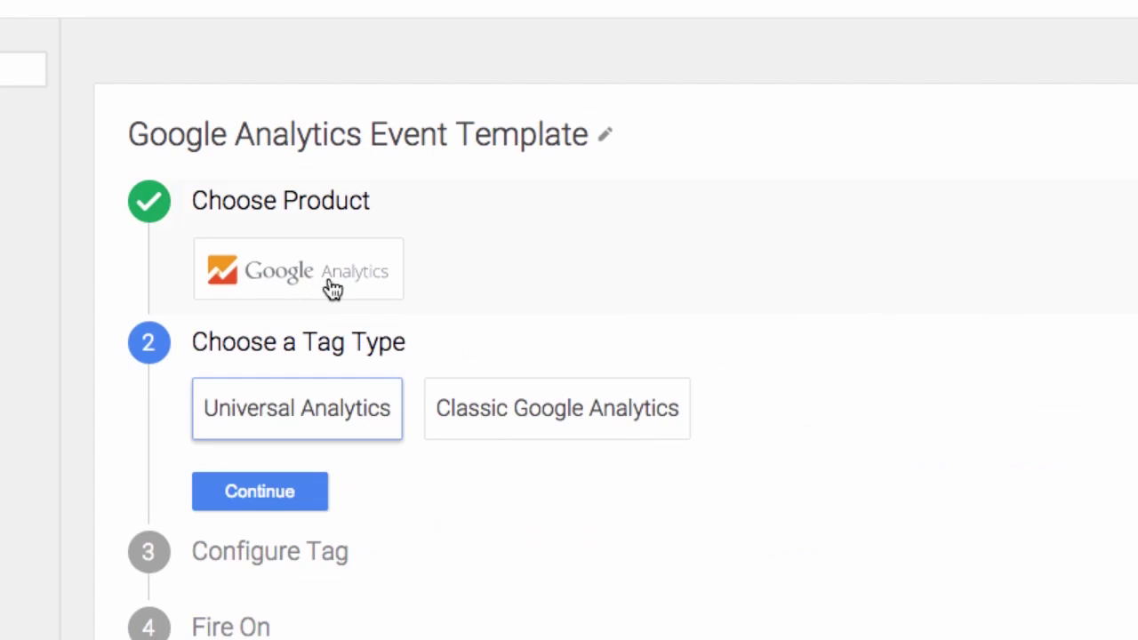
{"action": "left_click", "coordinate": [348, 404]}
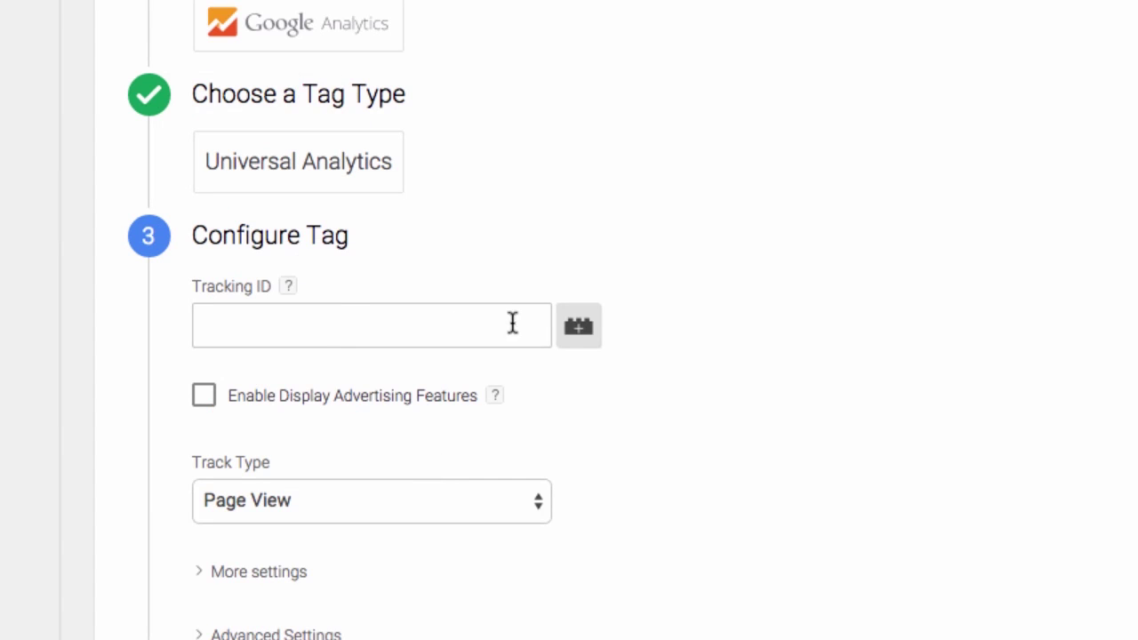
Use {{UA Number}} as the tracking ID and set Track Type to Event.
{"action": "left_click", "coordinate": [592, 328]}
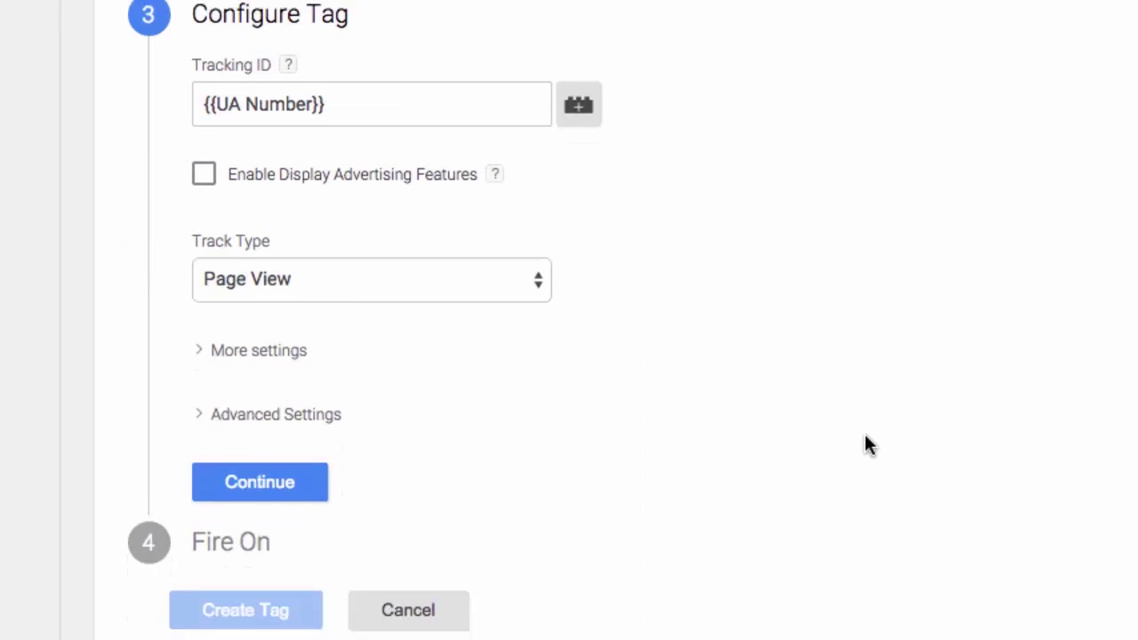
{"action": "scroll", "coordinate": [866, 436], "scroll_direction": "down", "scroll_amount": 1}
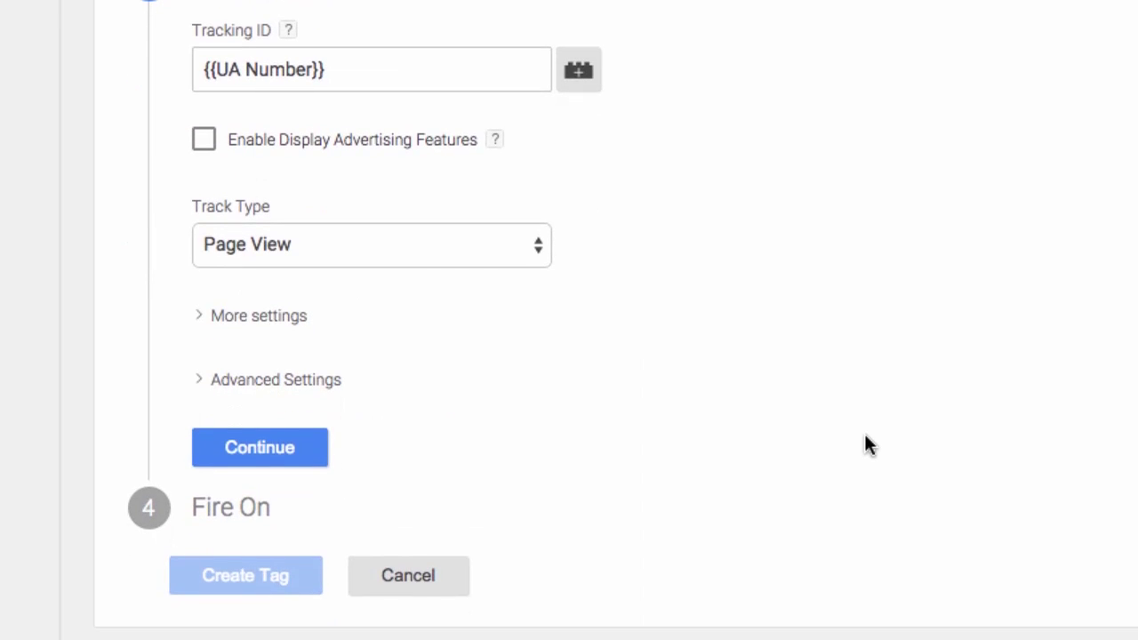
{"action": "left_click", "coordinate": [531, 256]}
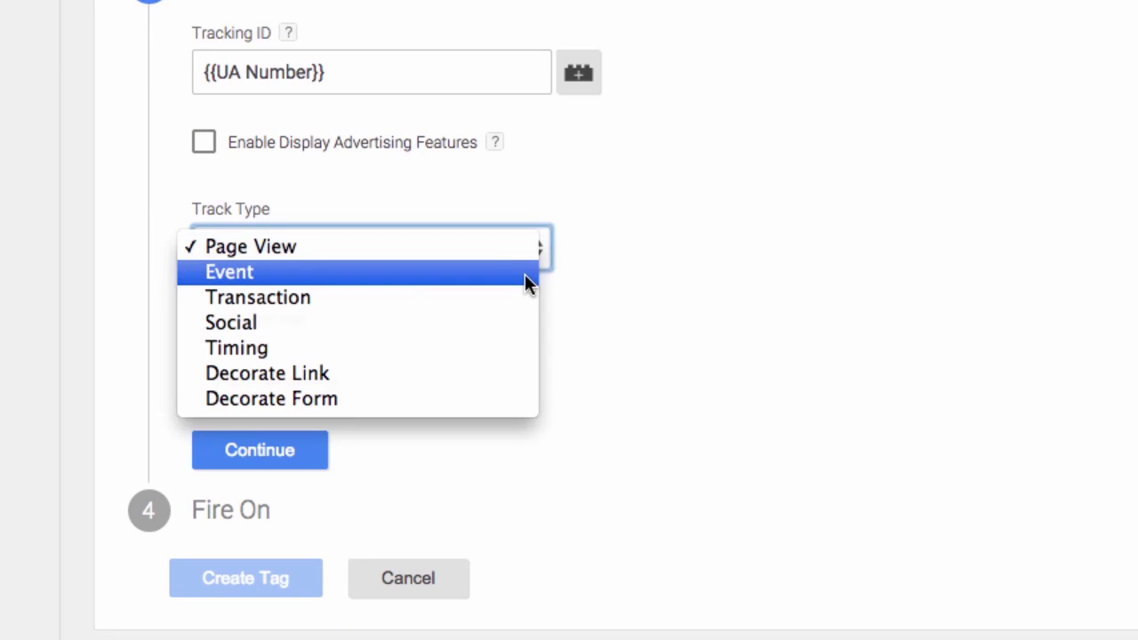
{"action": "left_click", "coordinate": [525, 274]}
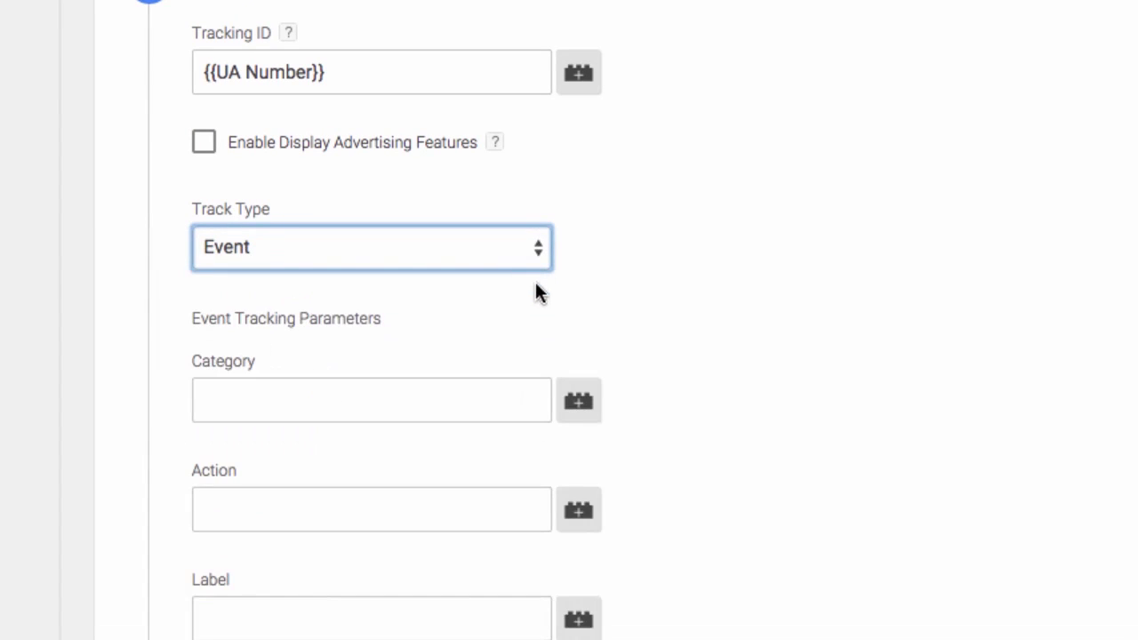
{"action": "left_click", "coordinate": [578, 402]}
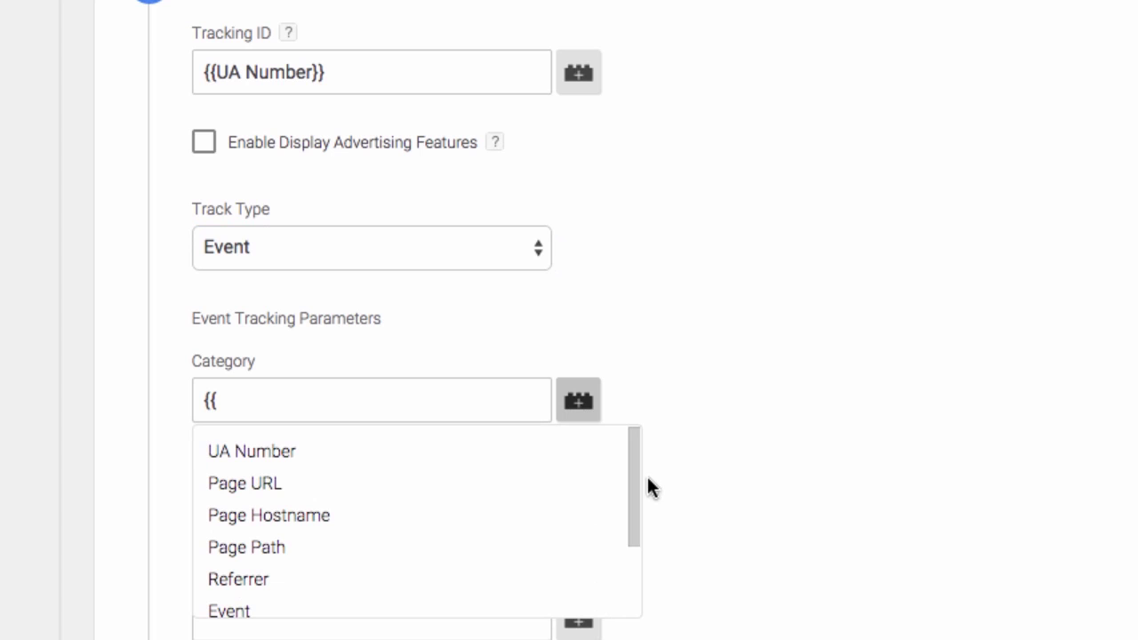
Create an 'Event Category' Data Layer Variable reading eventCat for the tag's Category.
{"action": "left_click_drag", "start_coordinate": [631, 467], "coordinate": [622, 605]}
{"action": "left_click", "coordinate": [267, 590]}
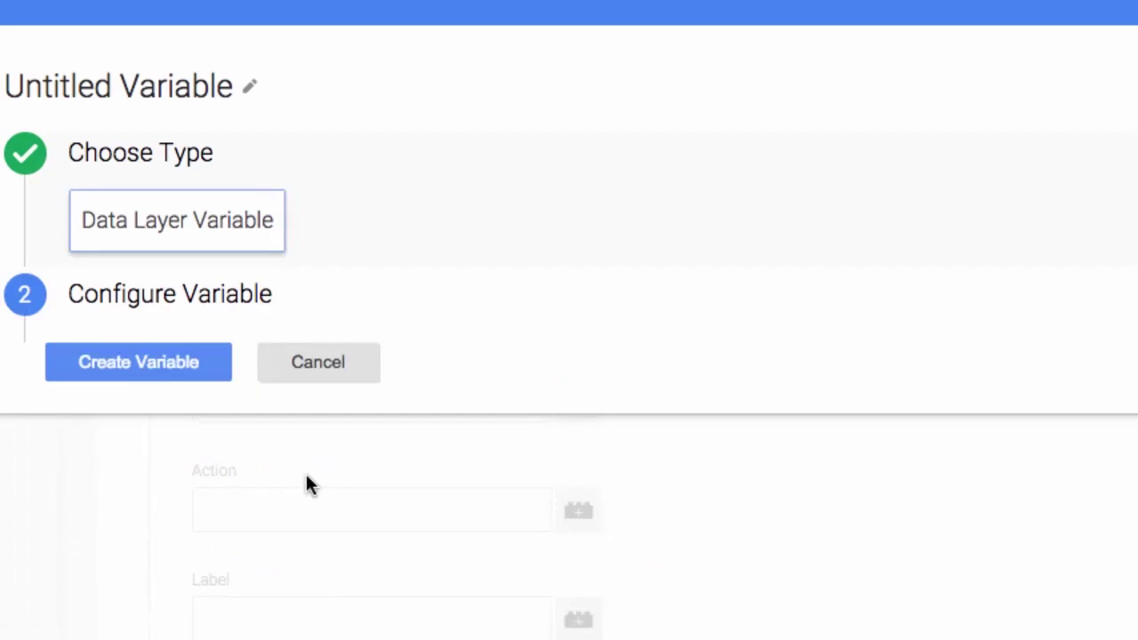
{"action": "left_click", "coordinate": [127, 90]}
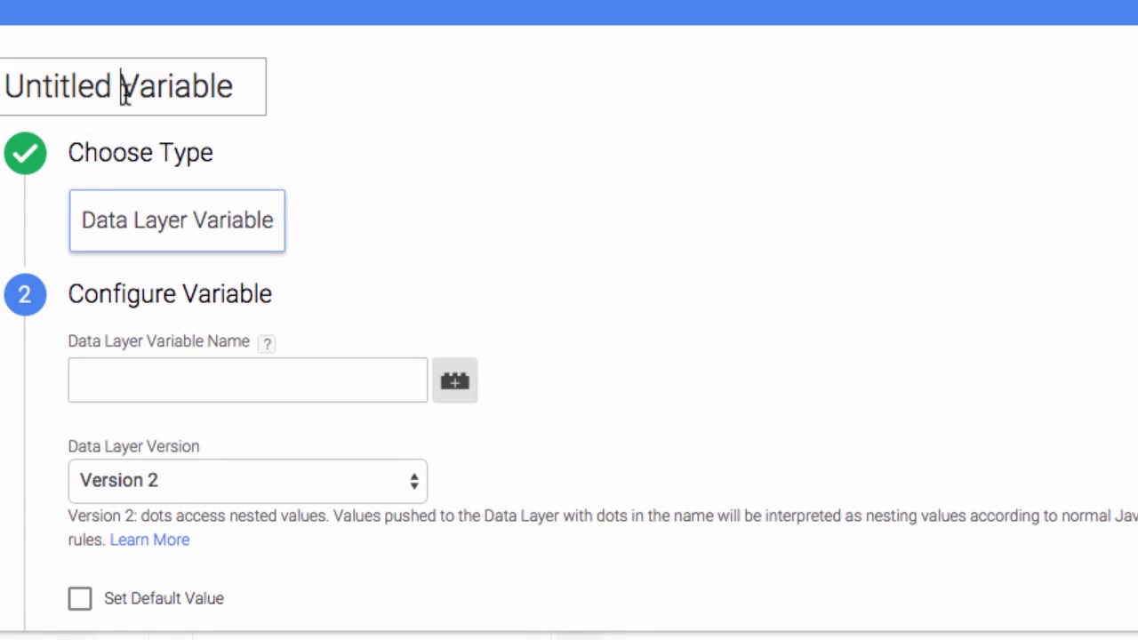
{"action": "double_click", "coordinate": [127, 90]}
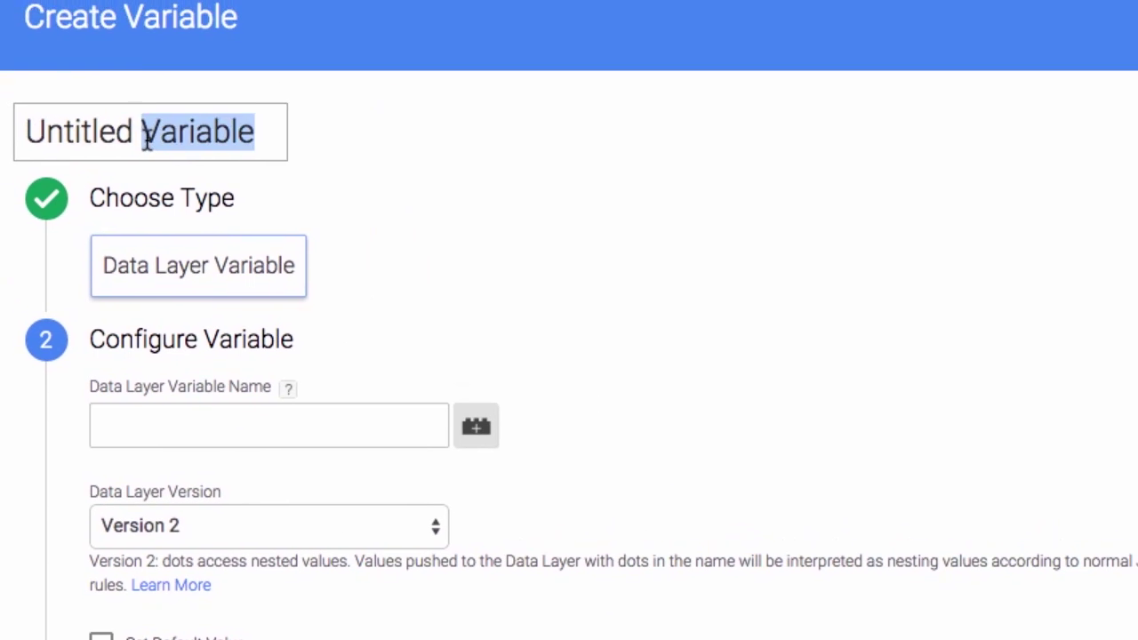
{"action": "triple_click", "coordinate": [148, 141]}
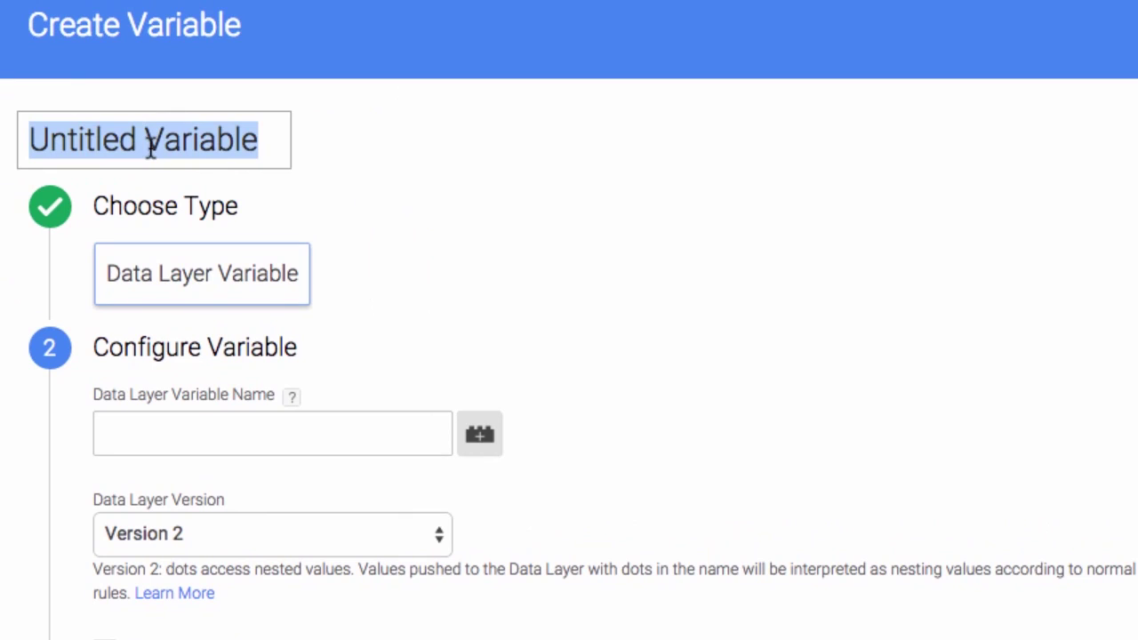
{"action": "type", "text": "Event C"}
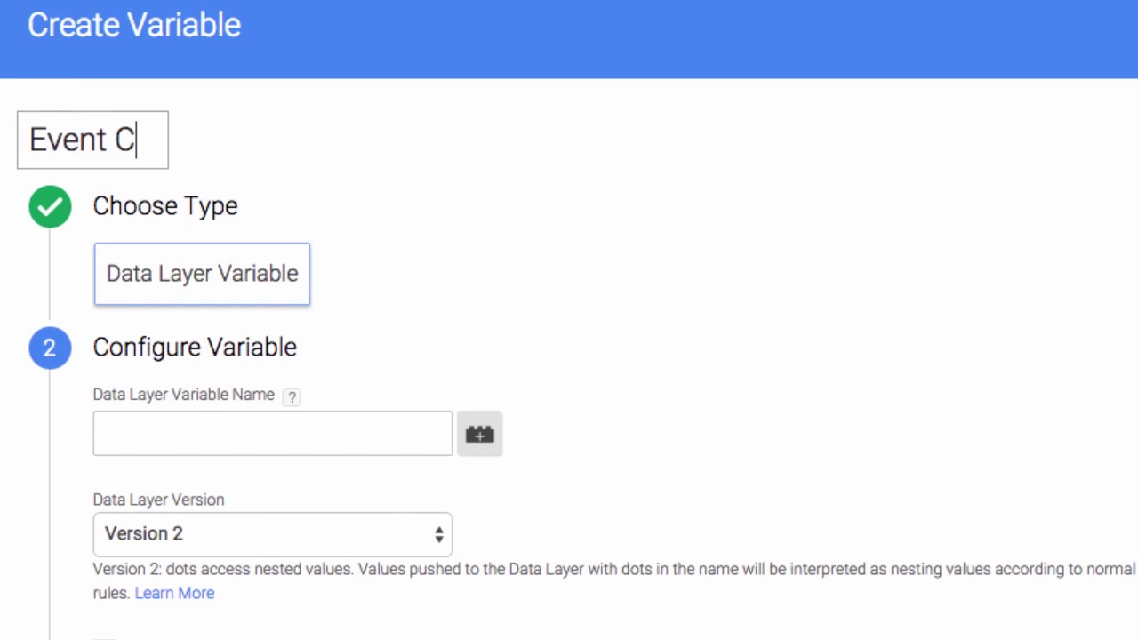
{"action": "type", "text": "ategory"}
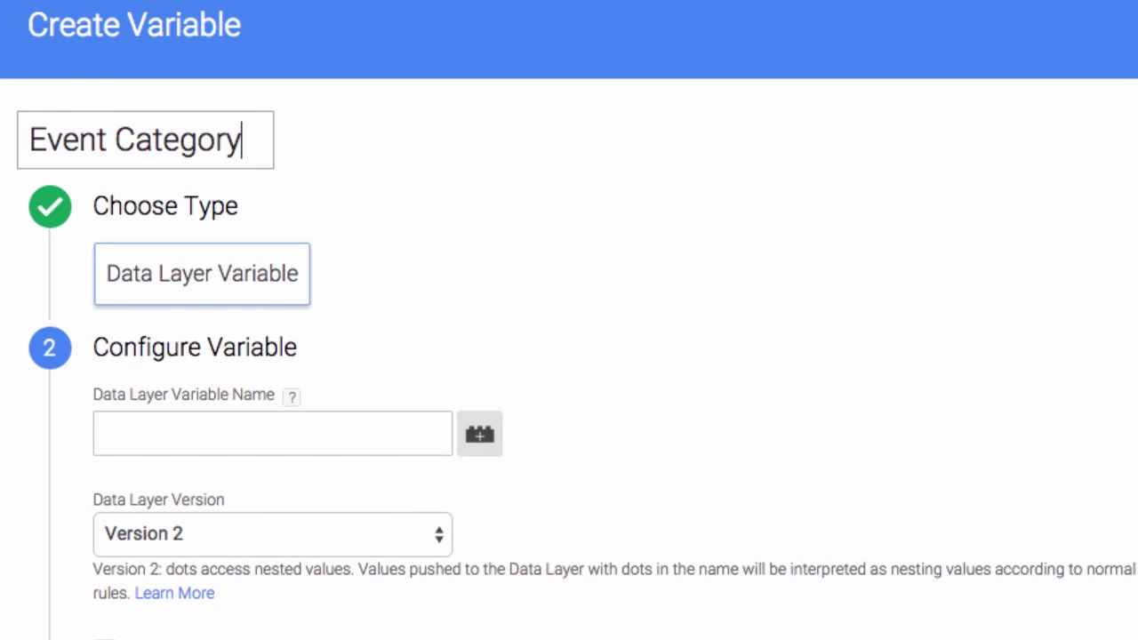
{"action": "left_click", "coordinate": [238, 434]}
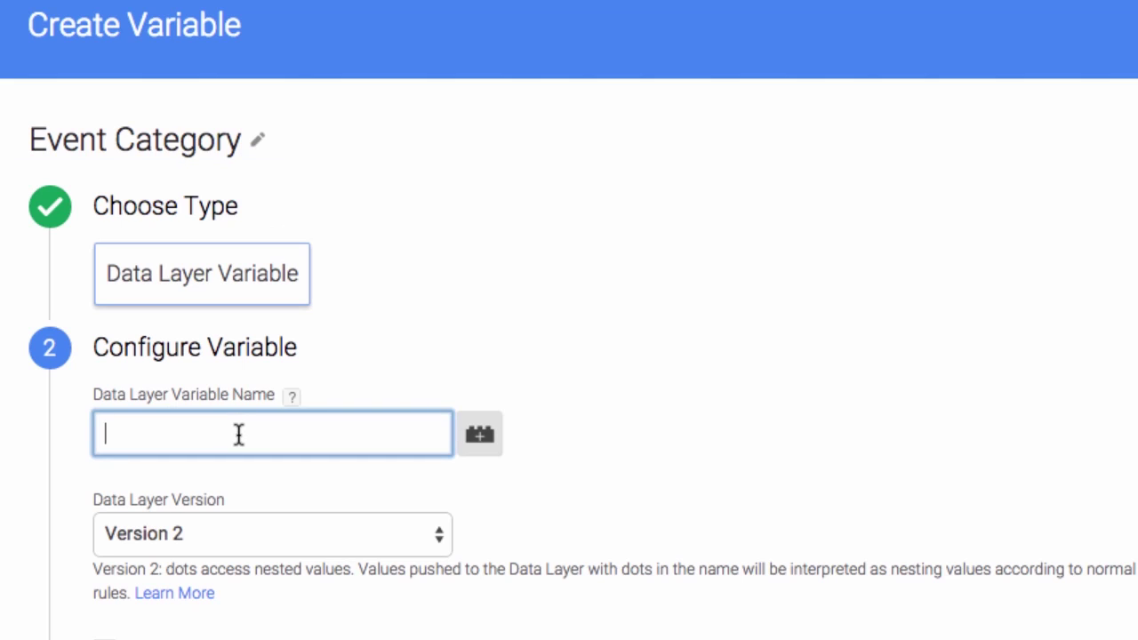
{"action": "type", "text": "eventC"}
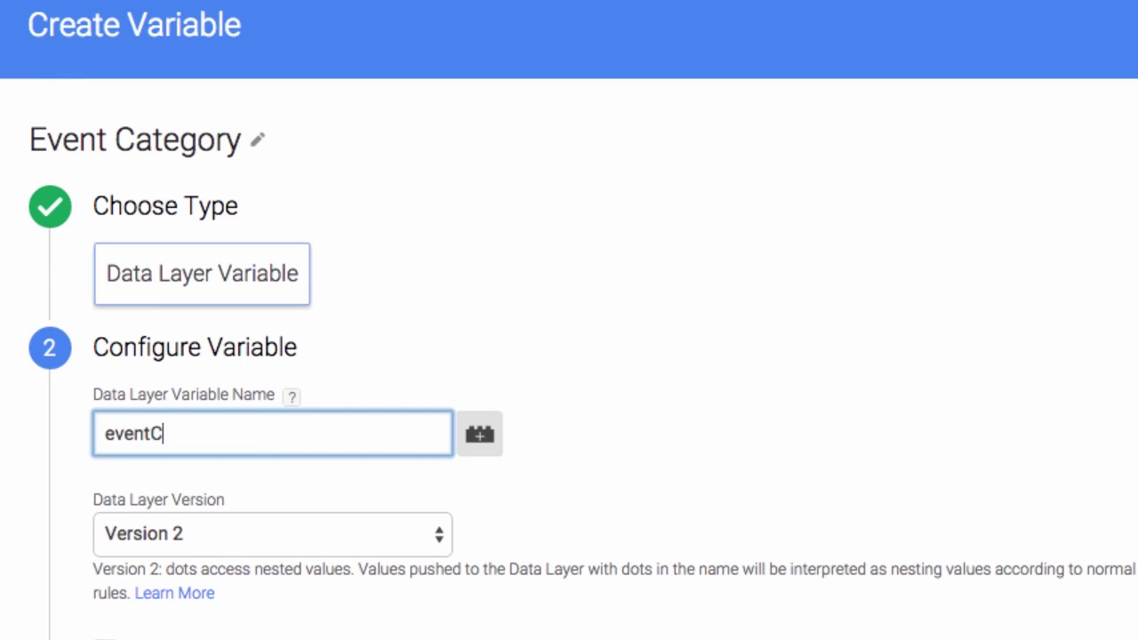
{"action": "type", "text": "at"}
{"action": "left_click", "coordinate": [462, 474]}
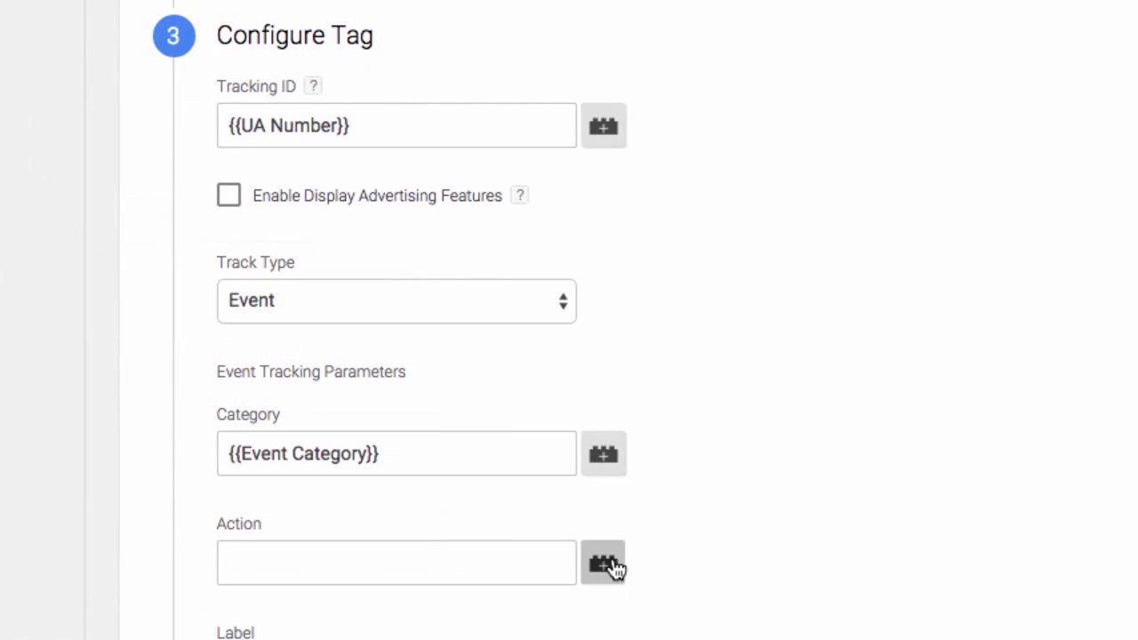
Start a new Data Layer Variable for the tag's Action field.
{"action": "type", "text": "{{"}
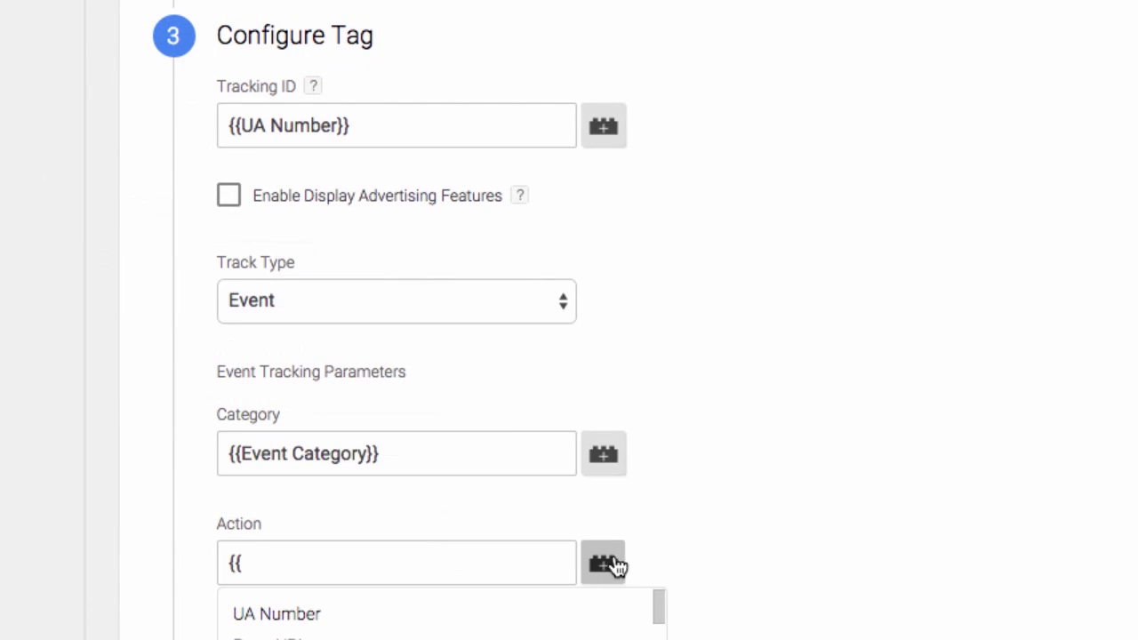
{"action": "scroll", "coordinate": [662, 609], "scroll_direction": "down", "scroll_amount": 5}
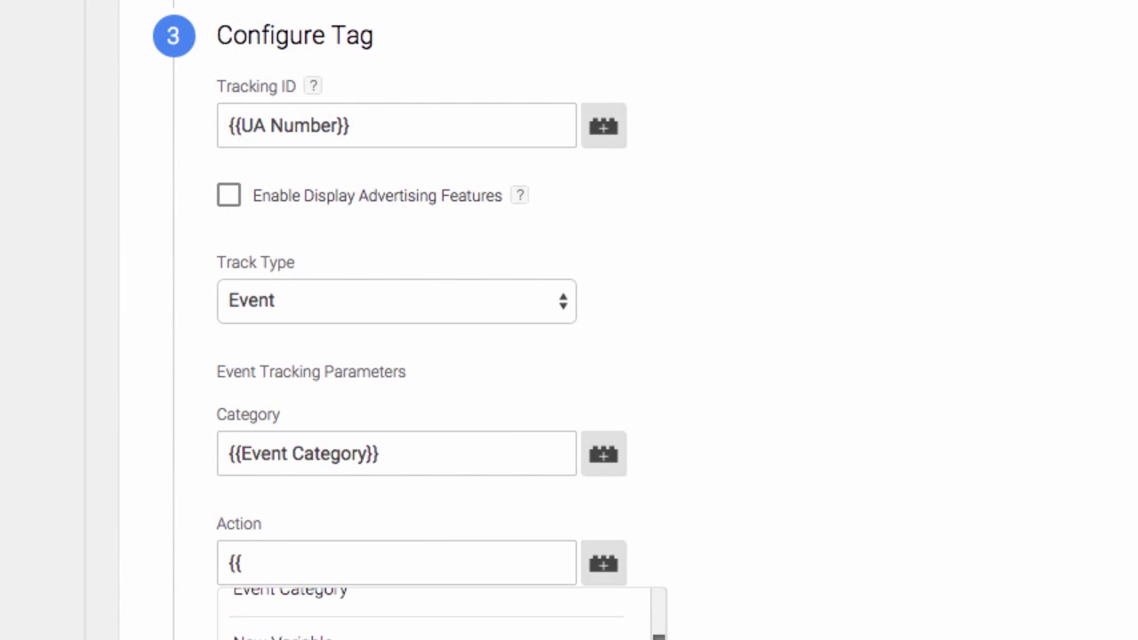
{"action": "left_click", "coordinate": [266, 633]}
{"action": "left_click", "coordinate": [407, 532]}
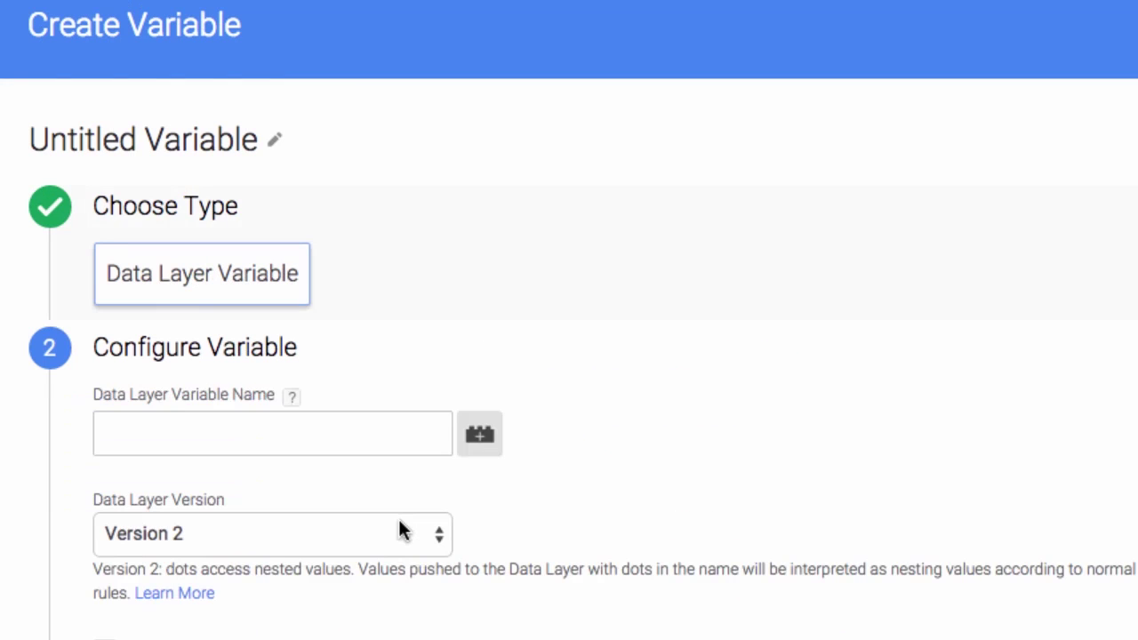
Name the variable 'Event Action' and set its data layer key to eventAct.
{"action": "double_click", "coordinate": [153, 144]}
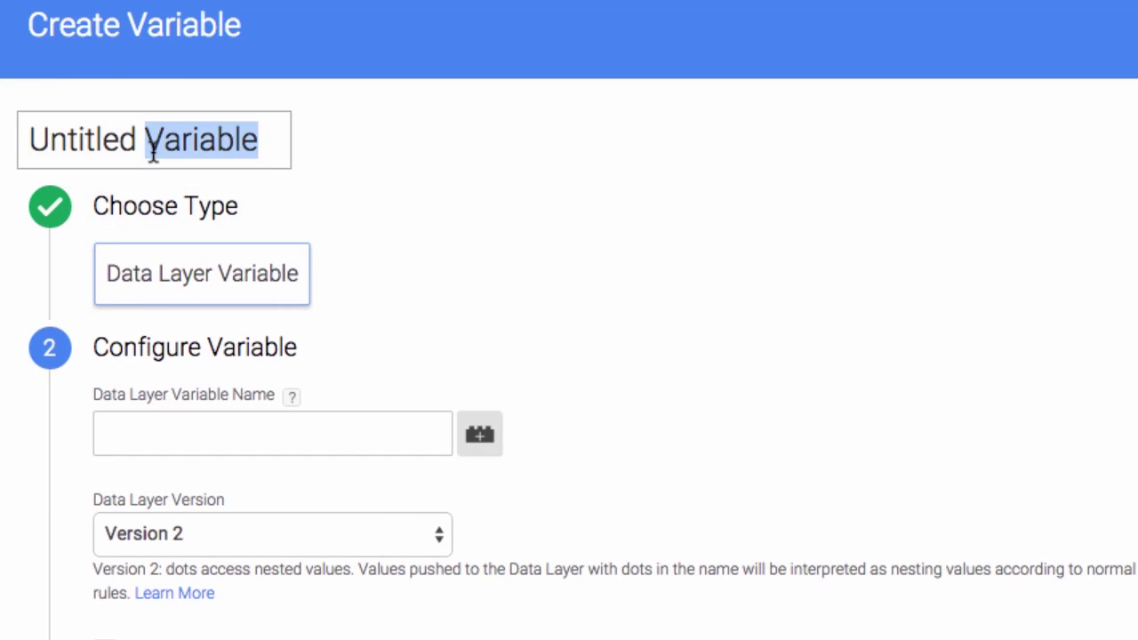
{"action": "key", "text": "BackSpace"}
{"action": "key", "text": "ctrl+a"}
{"action": "type", "text": "Event Action"}
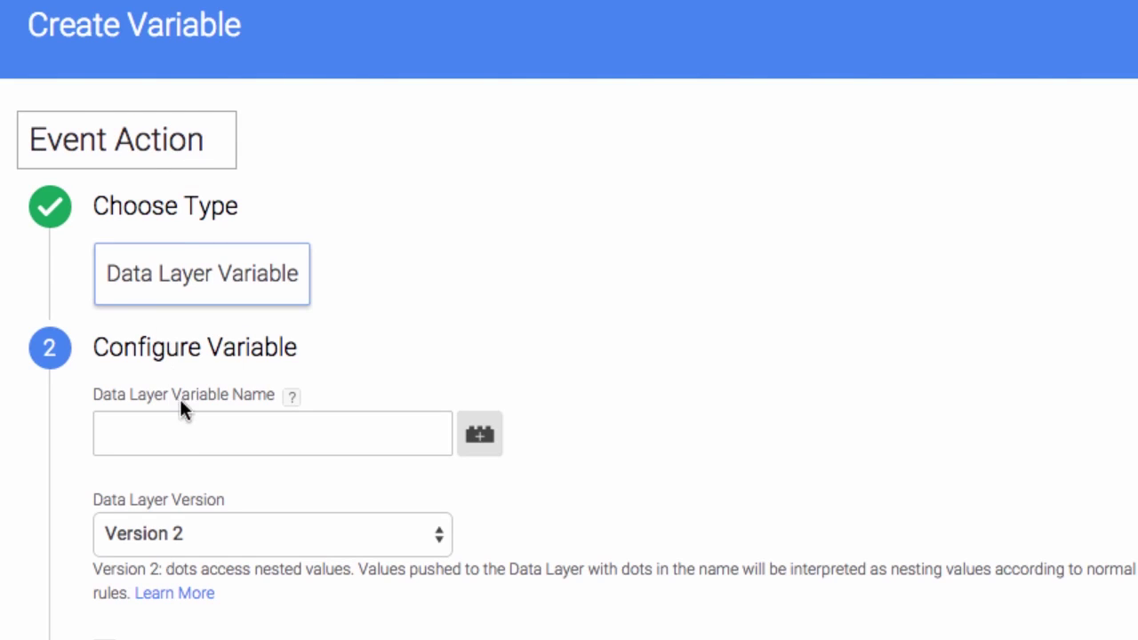
{"action": "left_click", "coordinate": [195, 431]}
{"action": "type", "text": "eventAct"}
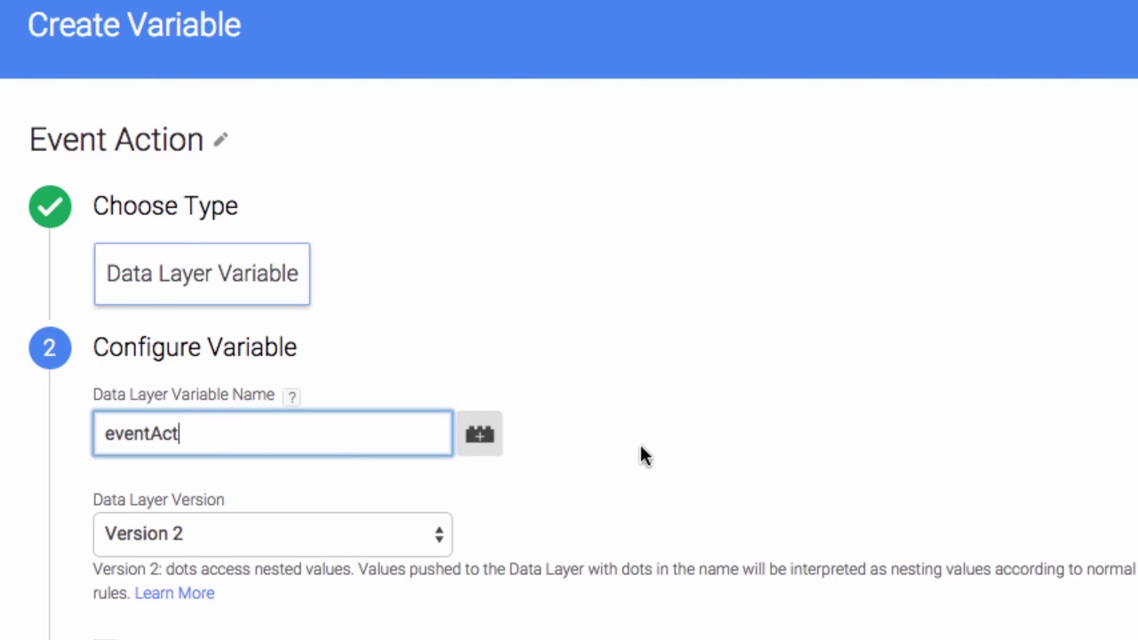
{"action": "left_click", "coordinate": [644, 453]}
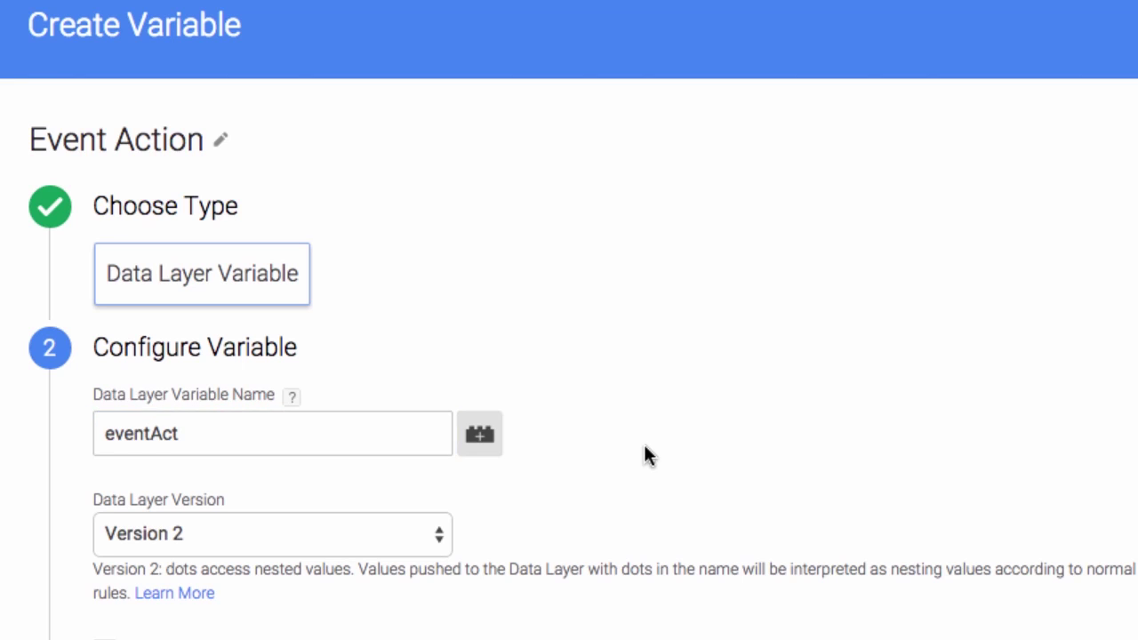
Start a new variable for the tag's Label field.
{"action": "scroll", "coordinate": [644, 454], "scroll_direction": "down", "scroll_amount": 2}
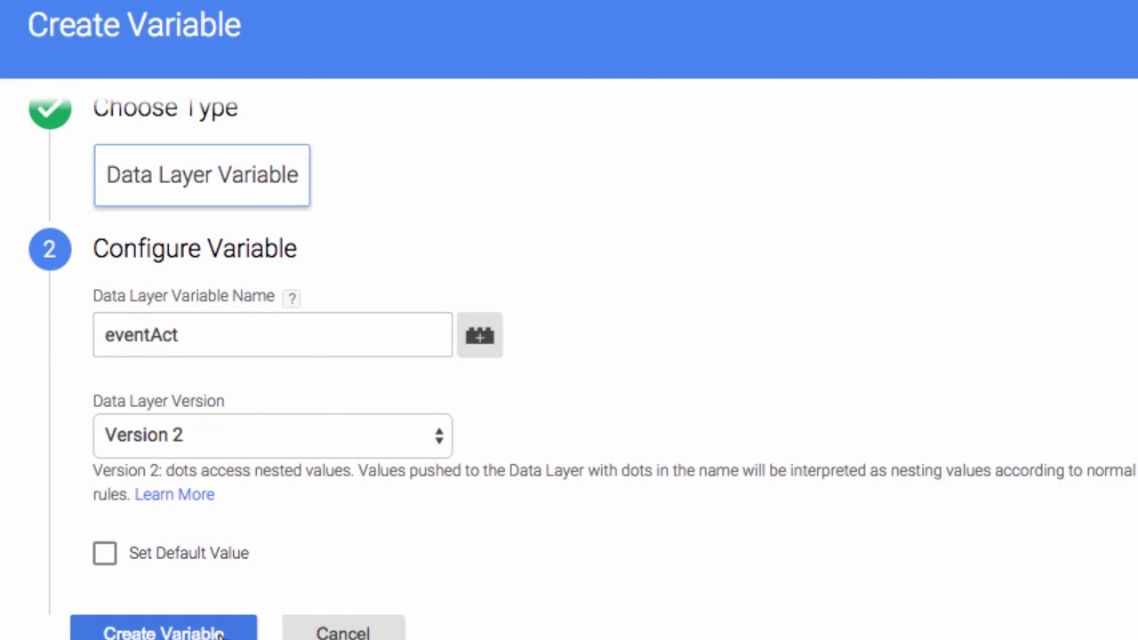
{"action": "scroll", "coordinate": [224, 635], "scroll_direction": "up", "scroll_amount": 2}
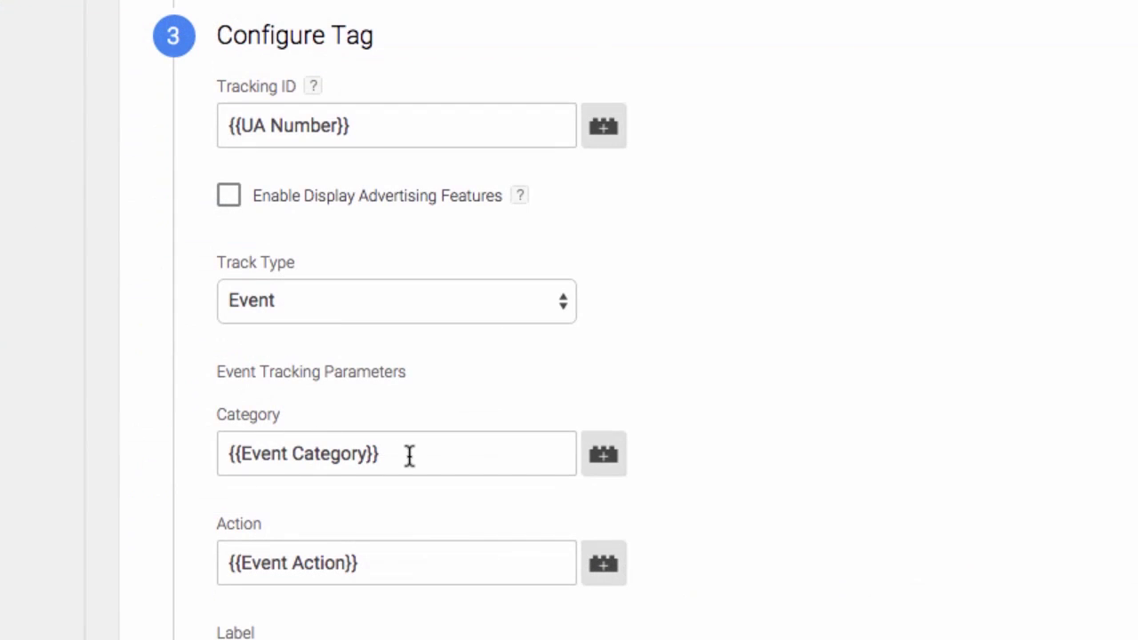
{"action": "scroll", "coordinate": [604, 526], "scroll_direction": "down", "scroll_amount": 3}
{"action": "left_click", "coordinate": [604, 526]}
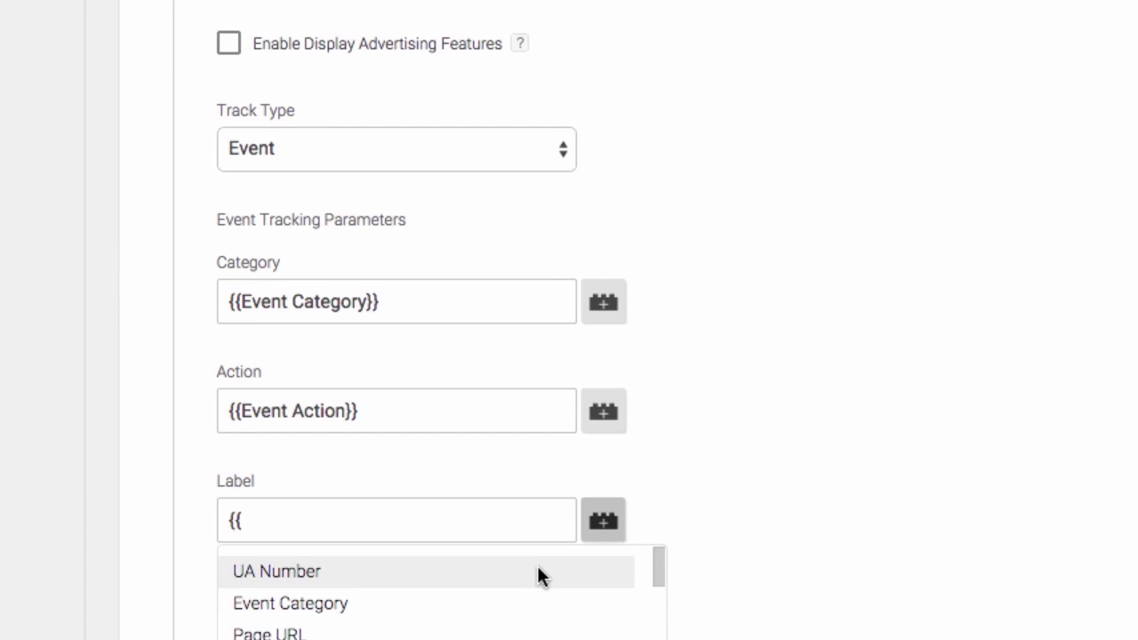
{"action": "scroll", "coordinate": [537, 569], "scroll_direction": "down", "scroll_amount": 5}
{"action": "left_click", "coordinate": [472, 636]}
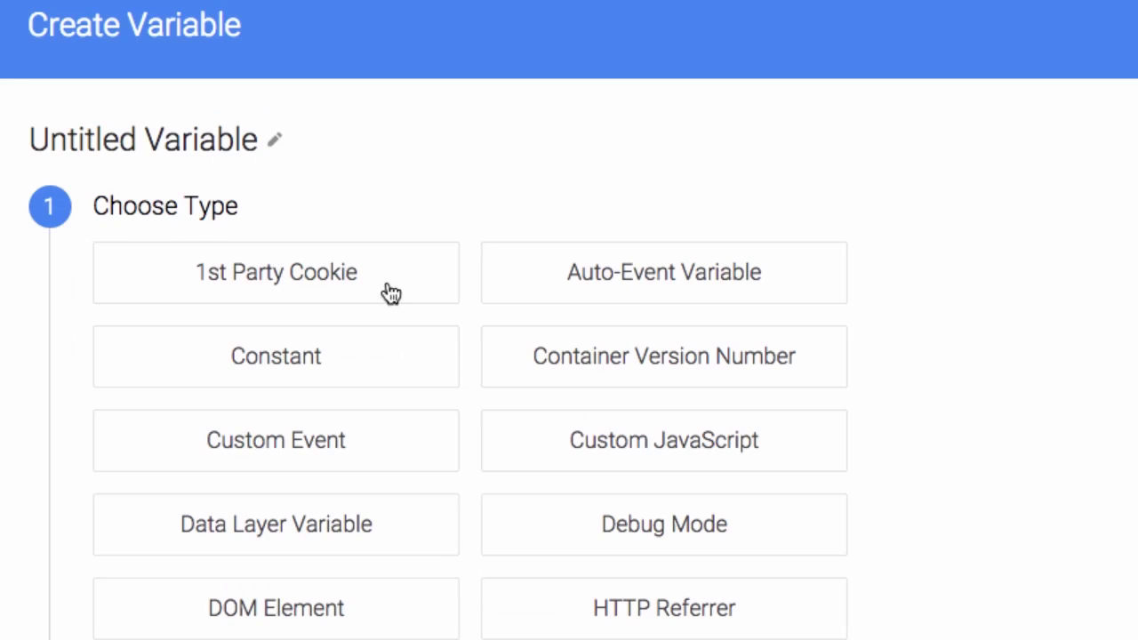
Name the variable 'Event Label', make it a Data Layer Variable, and enter key eventLbl.
{"action": "left_click", "coordinate": [210, 134]}
{"action": "triple_click", "coordinate": [211, 146]}
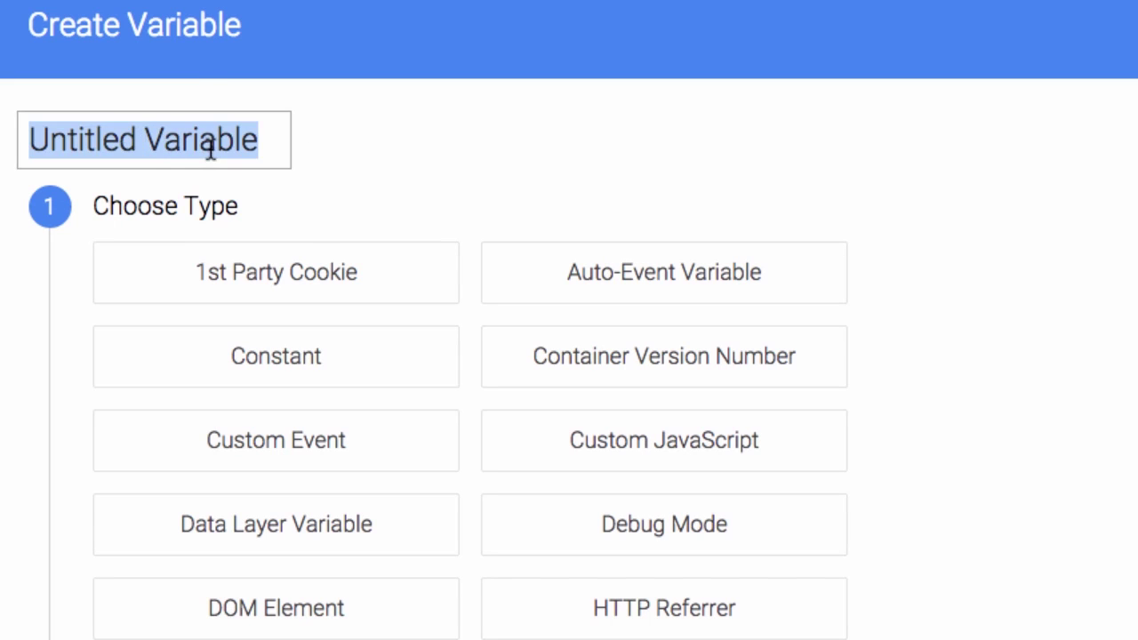
{"action": "type", "text": "Event Label"}
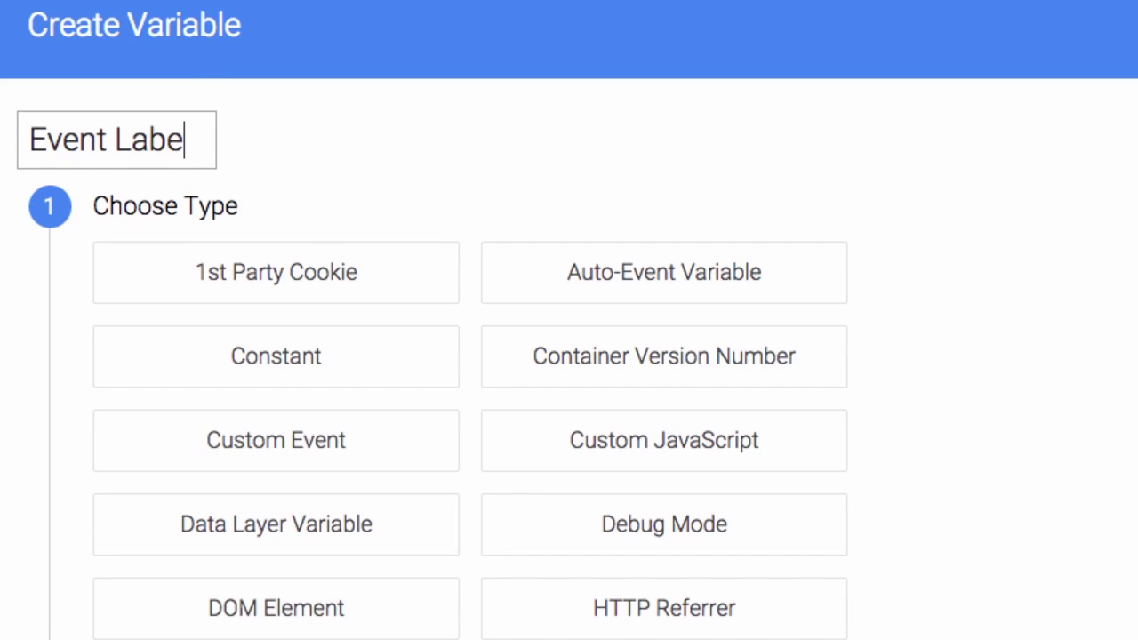
{"action": "left_click", "coordinate": [272, 525]}
{"action": "left_click", "coordinate": [272, 524]}
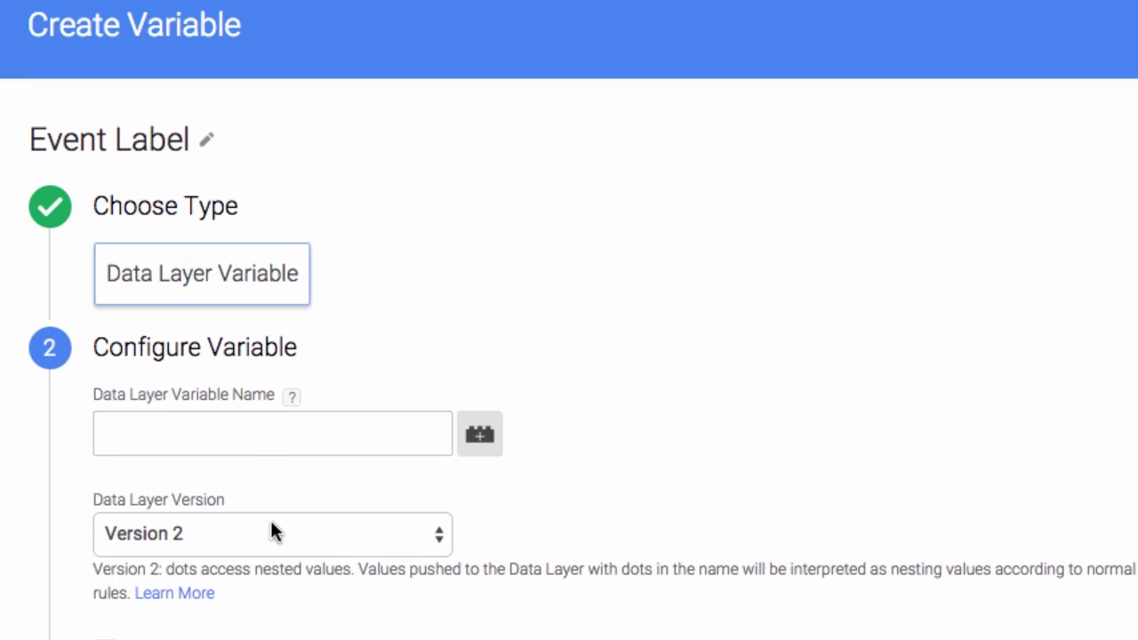
{"action": "left_click", "coordinate": [232, 438]}
{"action": "type", "text": "event"}
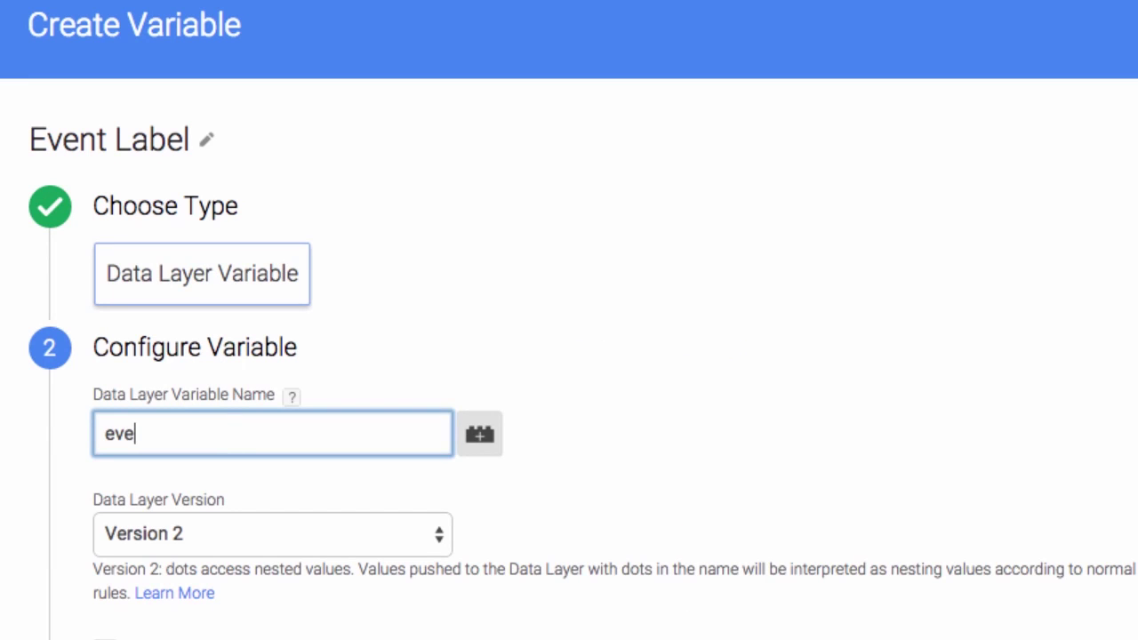
{"action": "type", "text": "Lbl"}
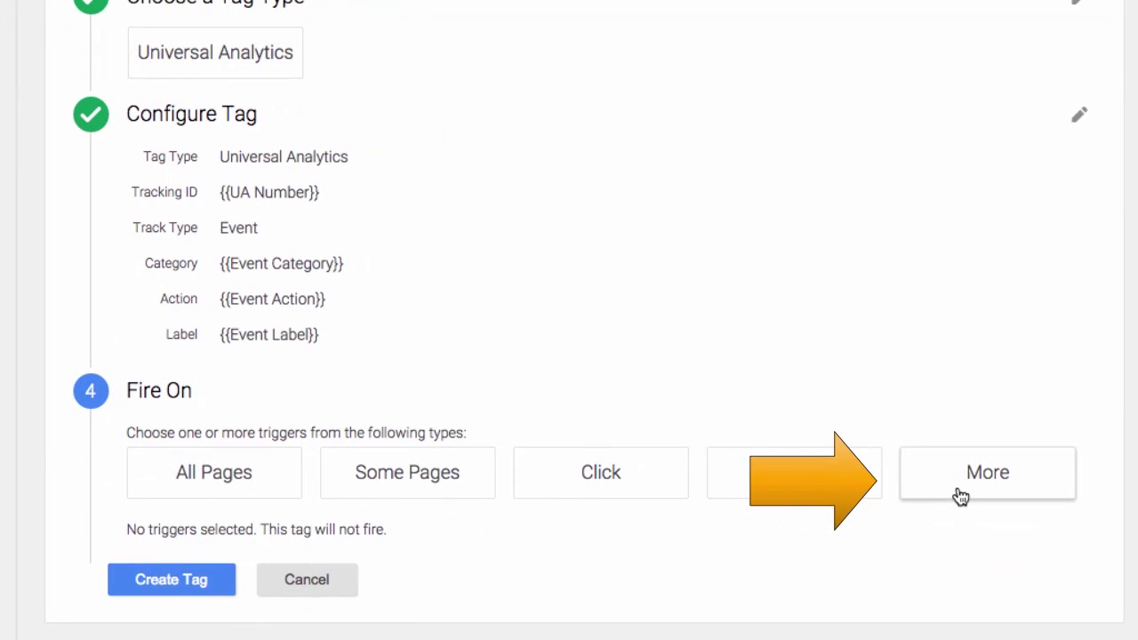
Add a new 'Event Tracker' Custom Event trigger for eventTracker and save the tag.
{"action": "left_click", "coordinate": [955, 496]}
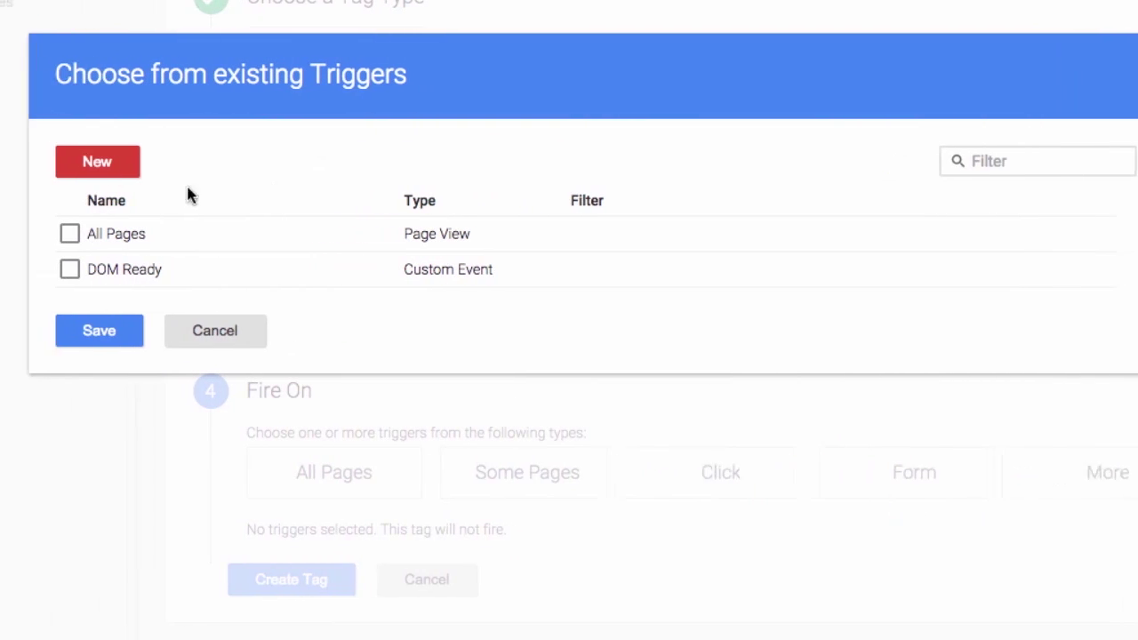
{"action": "left_click", "coordinate": [14, 165]}
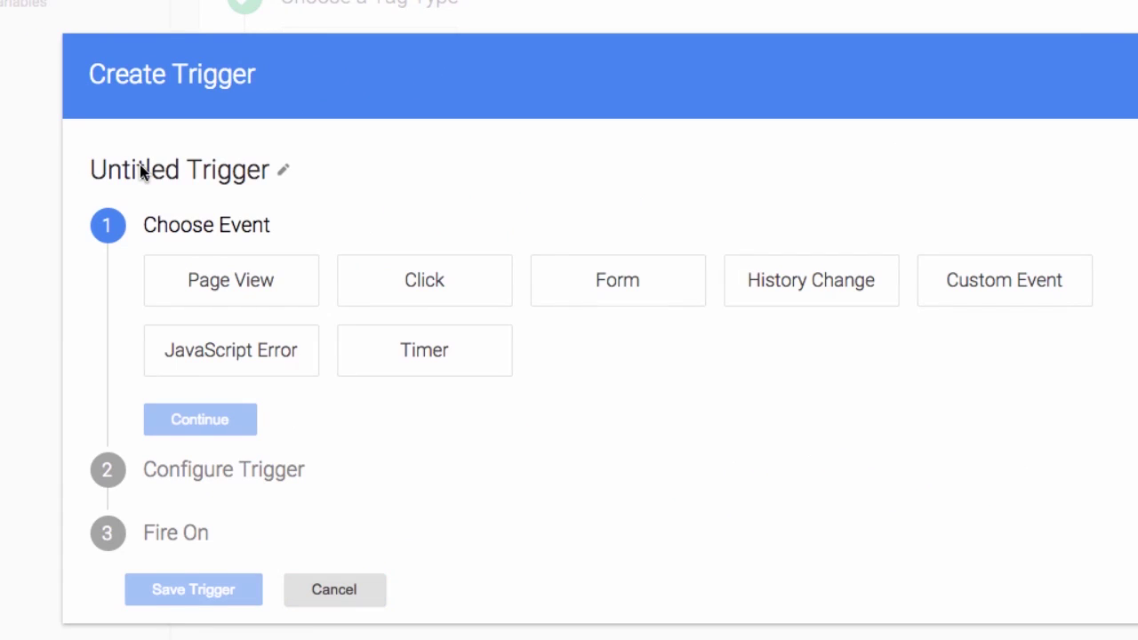
{"action": "left_click", "coordinate": [139, 165]}
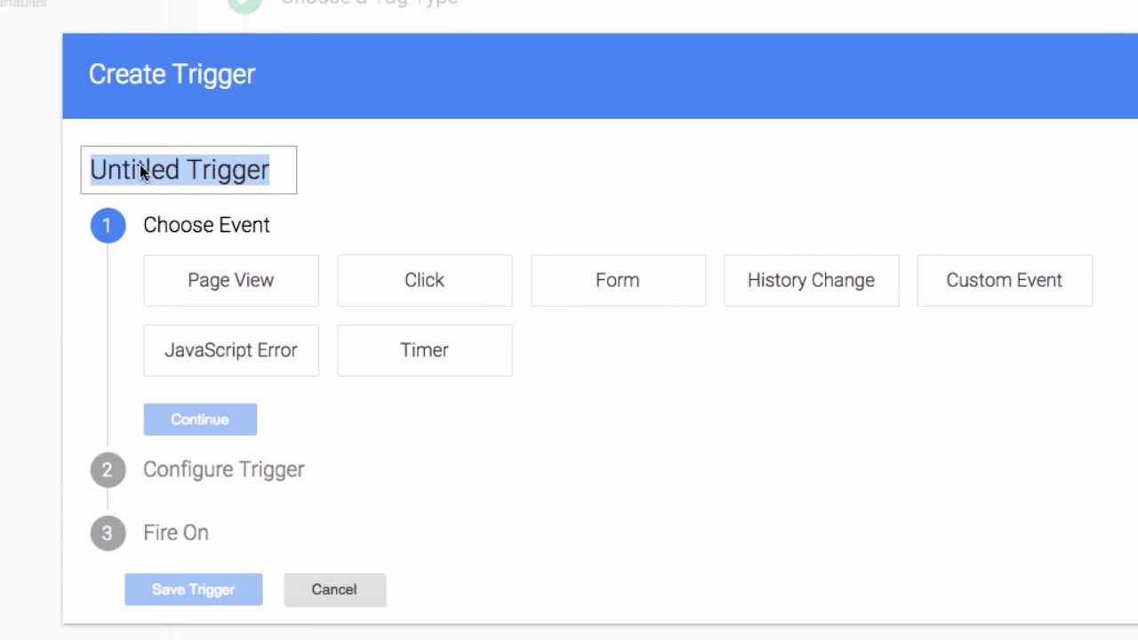
{"action": "type", "text": "Event"}
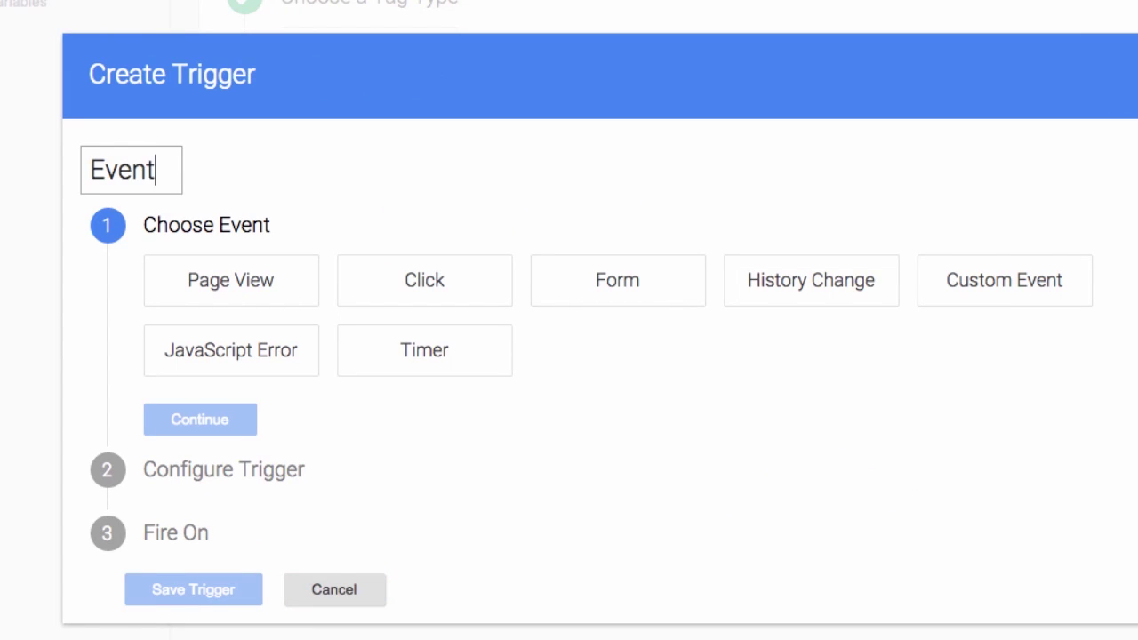
{"action": "type", "text": " Tracker"}
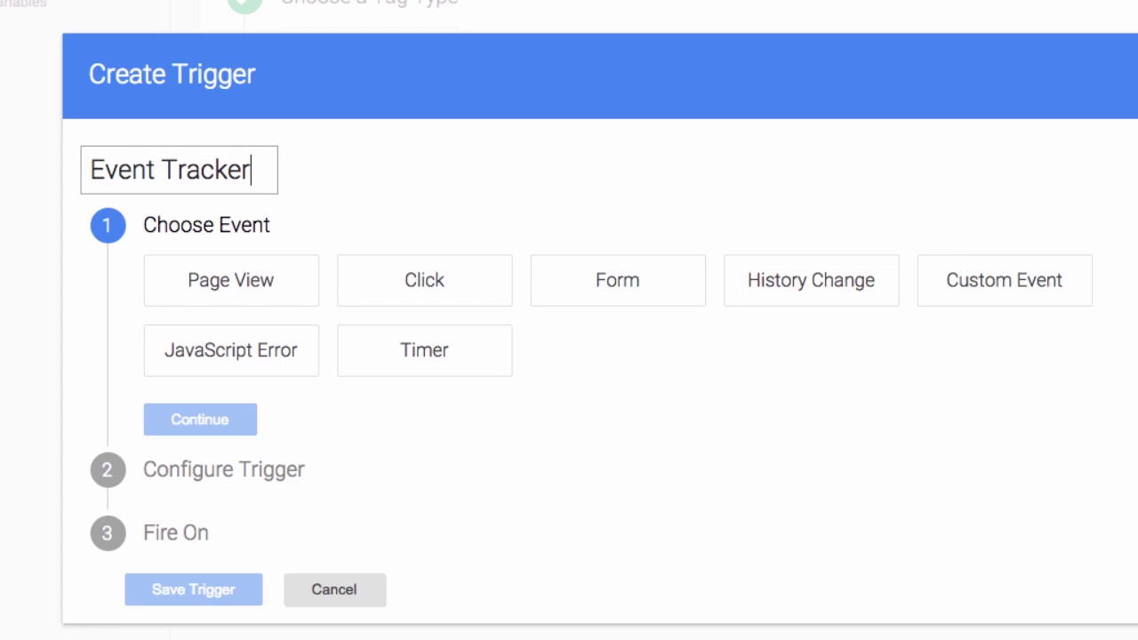
{"action": "left_click", "coordinate": [1012, 304]}
{"action": "type", "text": "even"}
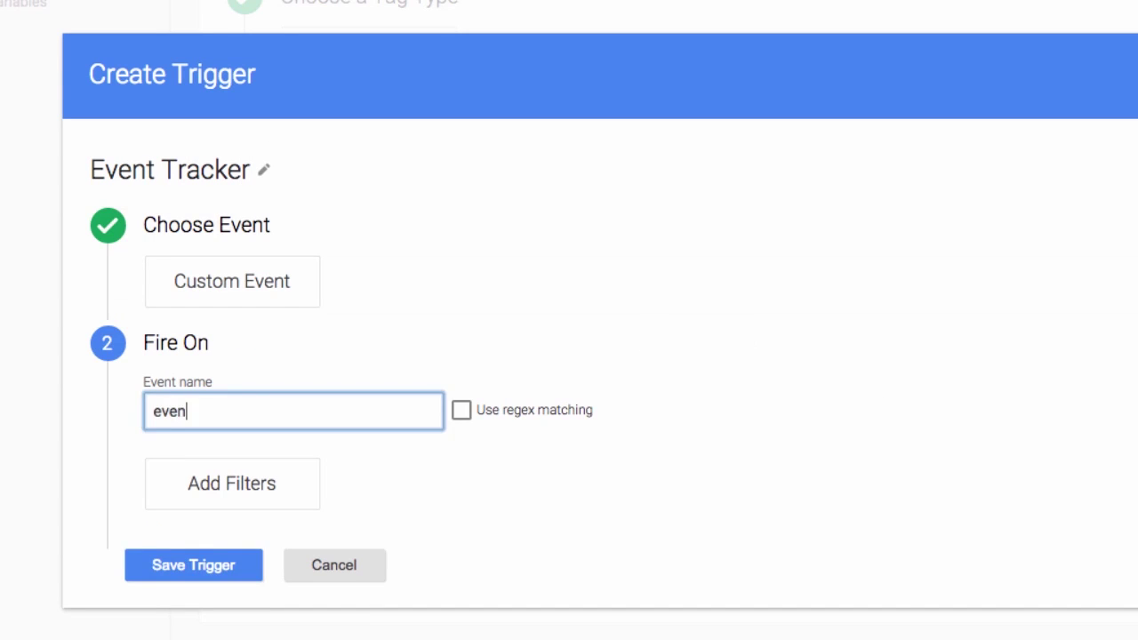
{"action": "type", "text": "tTracker"}
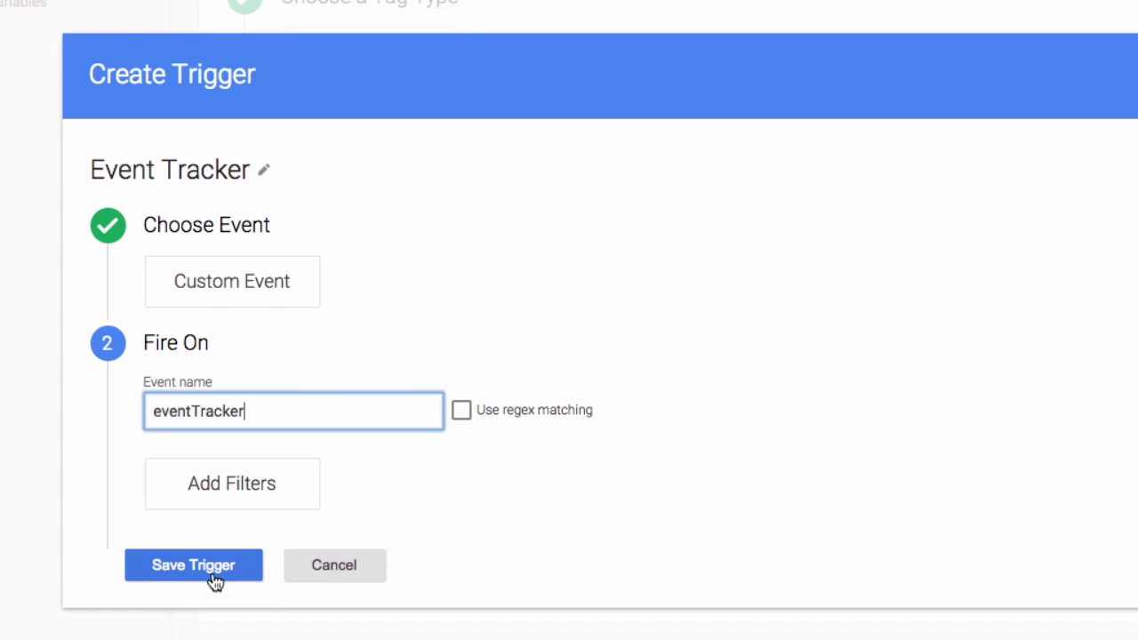
{"action": "left_click", "coordinate": [186, 566]}
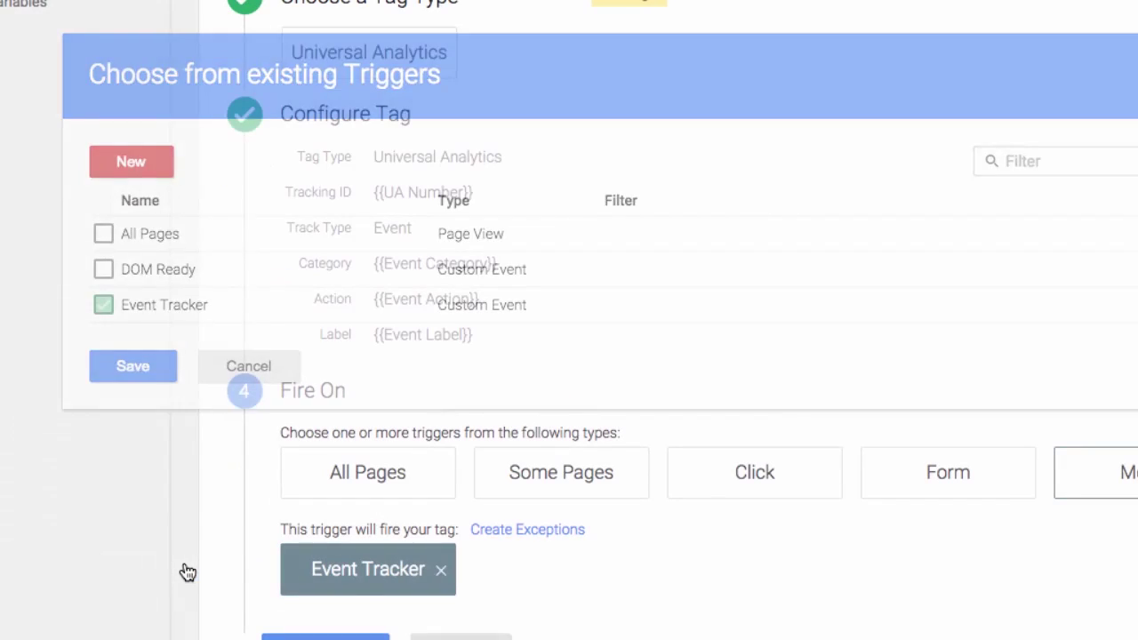
{"action": "scroll", "coordinate": [222, 563], "scroll_direction": "down", "scroll_amount": 2}
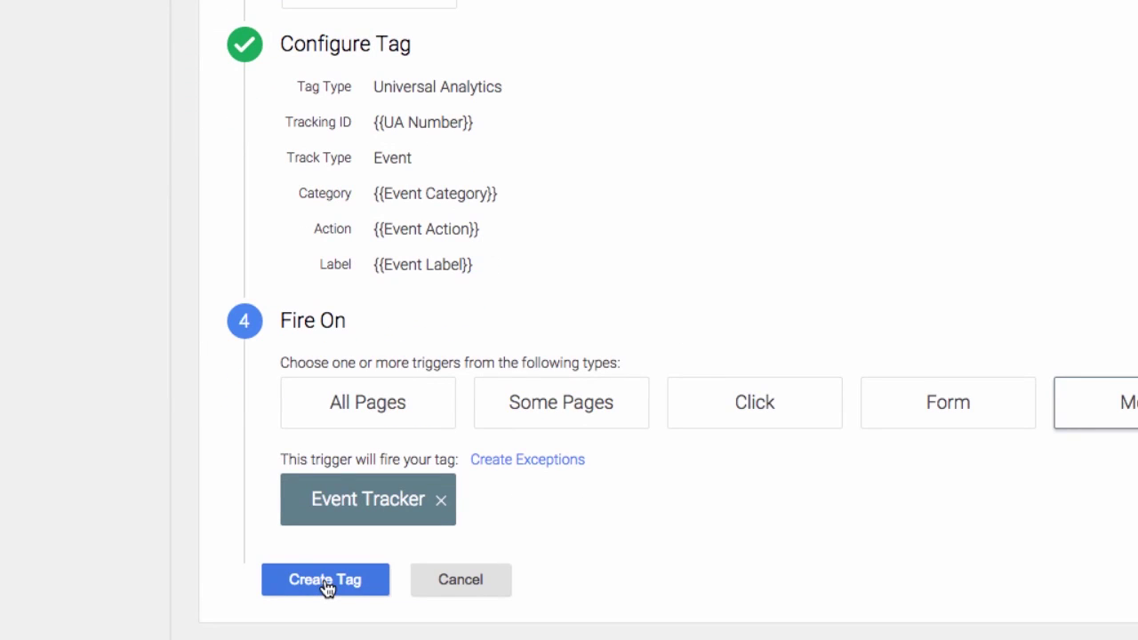
{"action": "left_click", "coordinate": [325, 580]}
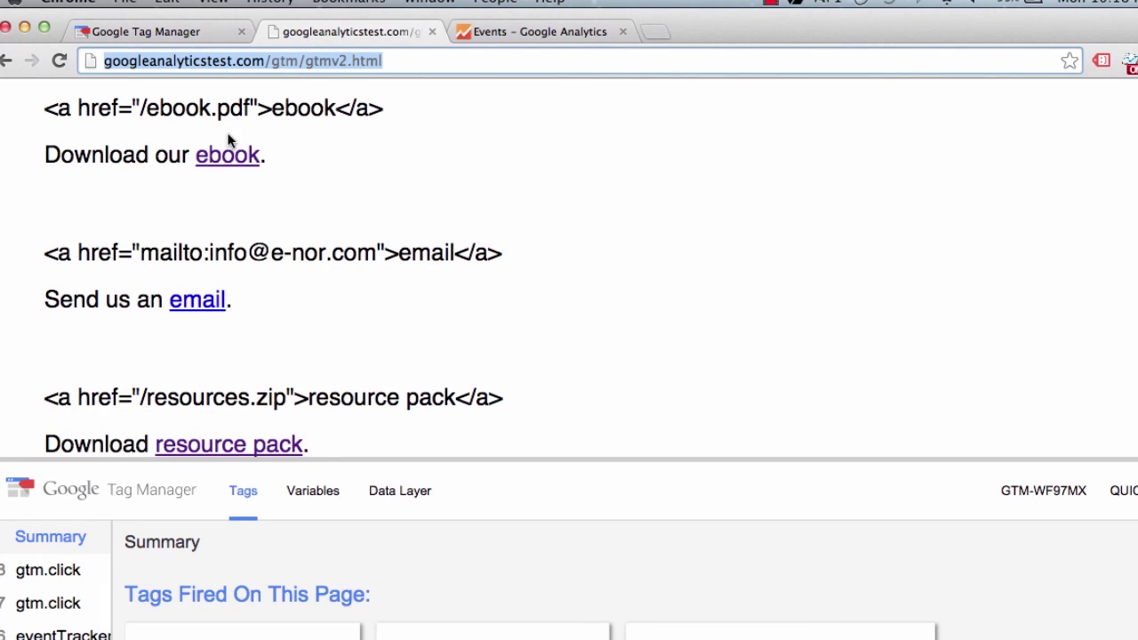
Reload the test page and check that DataLayer Populater and Pageviews fired while Event Template did not.
{"action": "left_click", "coordinate": [63, 64]}
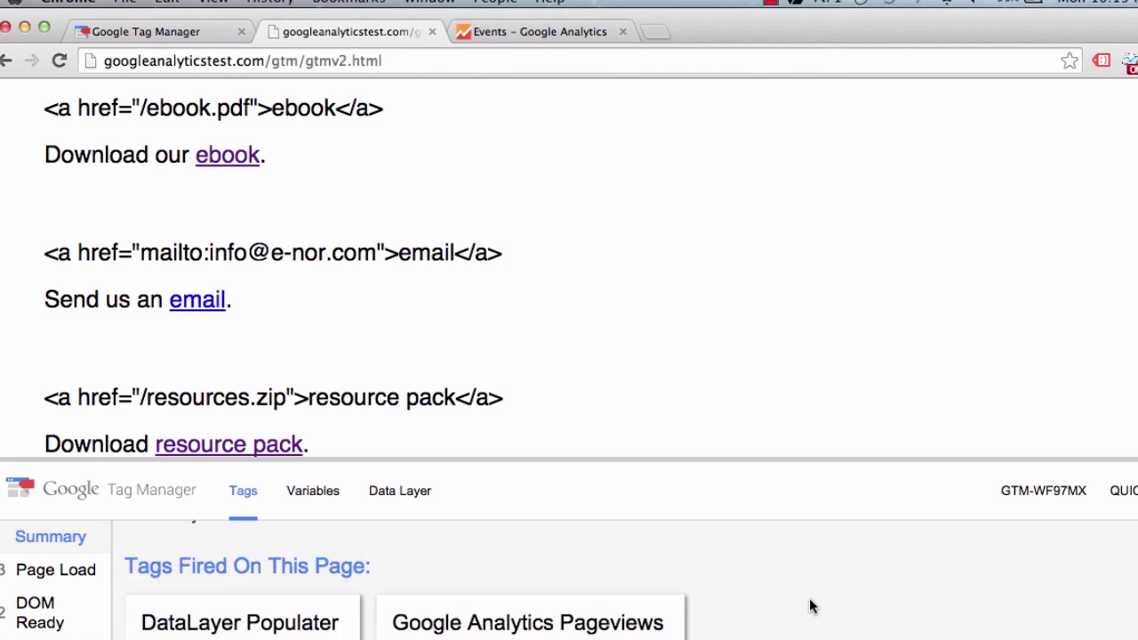
{"action": "scroll", "coordinate": [811, 603], "scroll_direction": "down", "scroll_amount": 1}
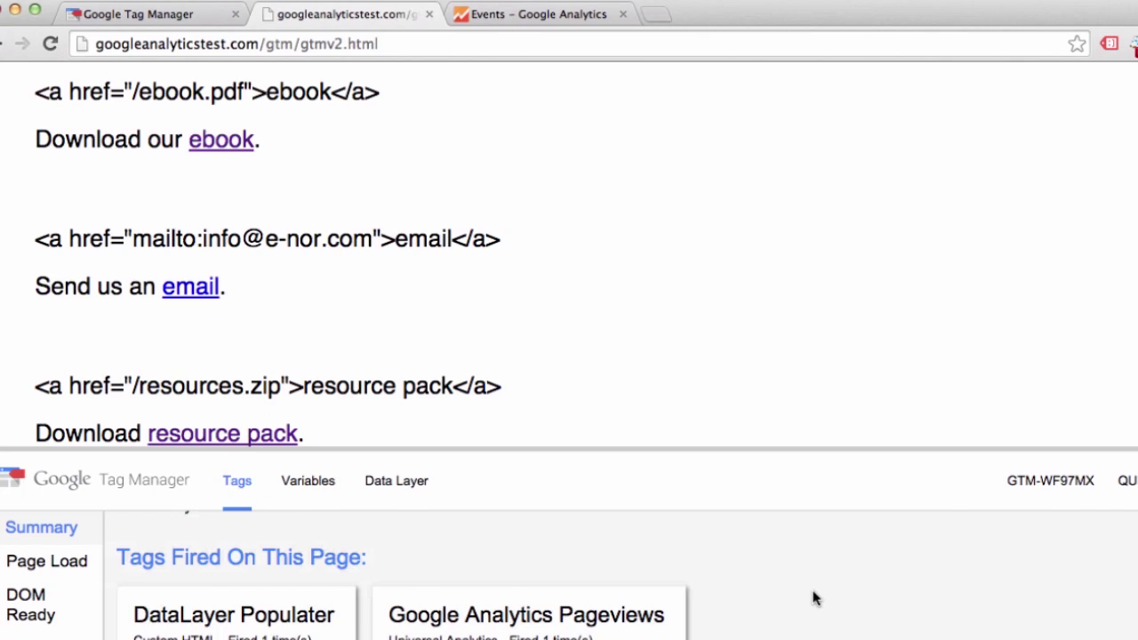
{"action": "scroll", "coordinate": [814, 599], "scroll_direction": "down", "scroll_amount": 1}
{"action": "scroll", "coordinate": [814, 598], "scroll_direction": "down", "scroll_amount": 2}
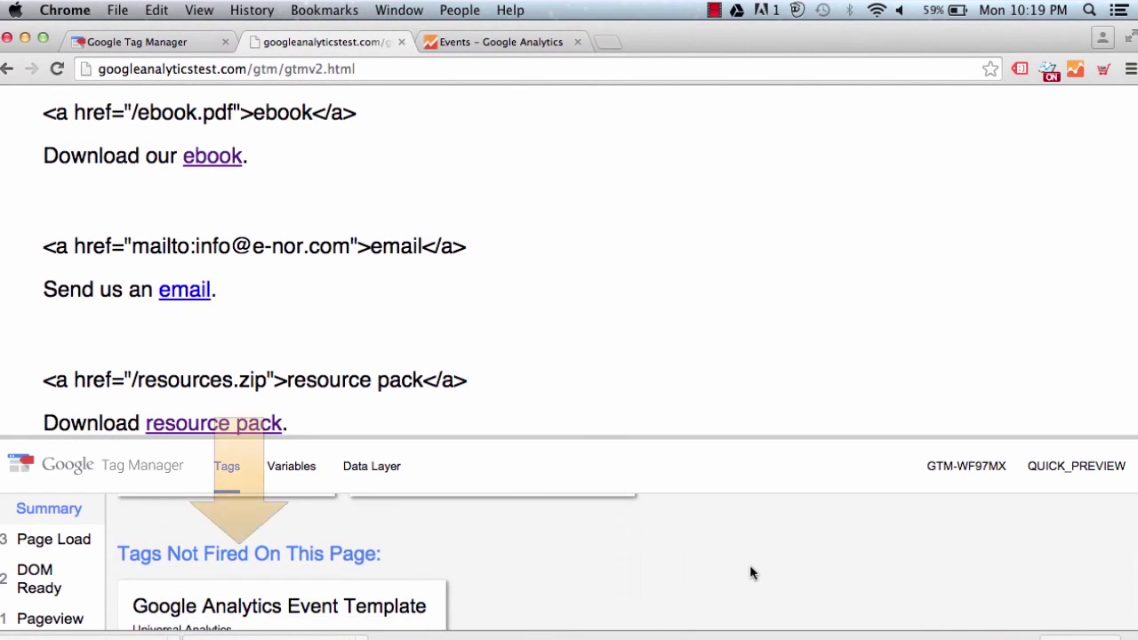
{"action": "scroll", "coordinate": [750, 564], "scroll_direction": "down", "scroll_amount": 1}
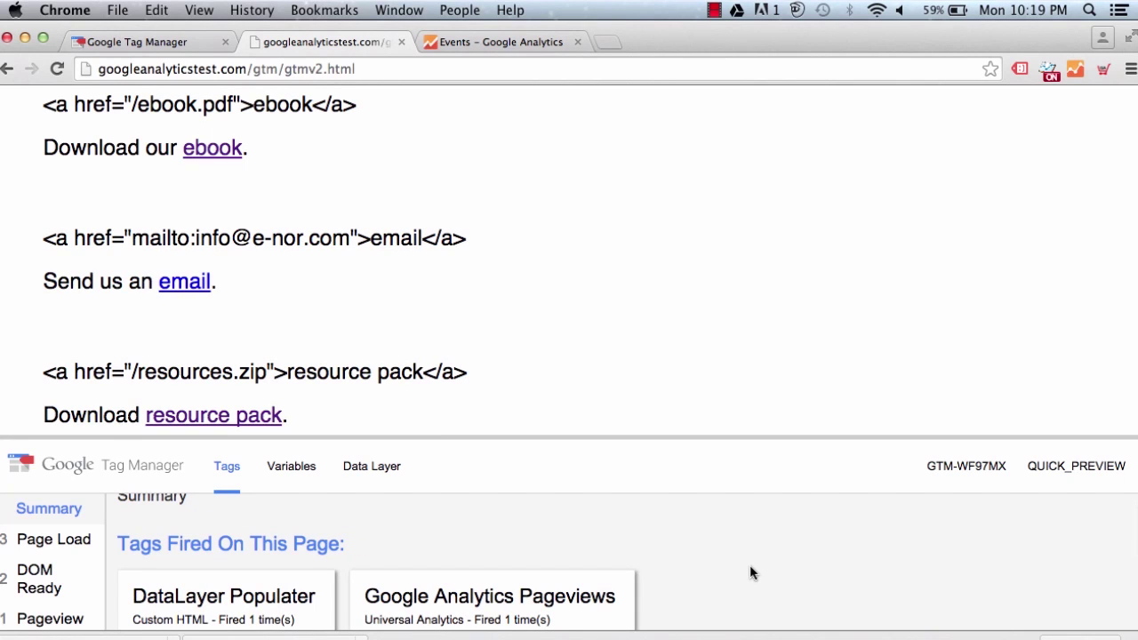
Fire the ebook link, then inspect the eventTracker push: Assets, pdf, /gtm/ebook.pdf.
{"action": "left_click", "coordinate": [208, 151]}
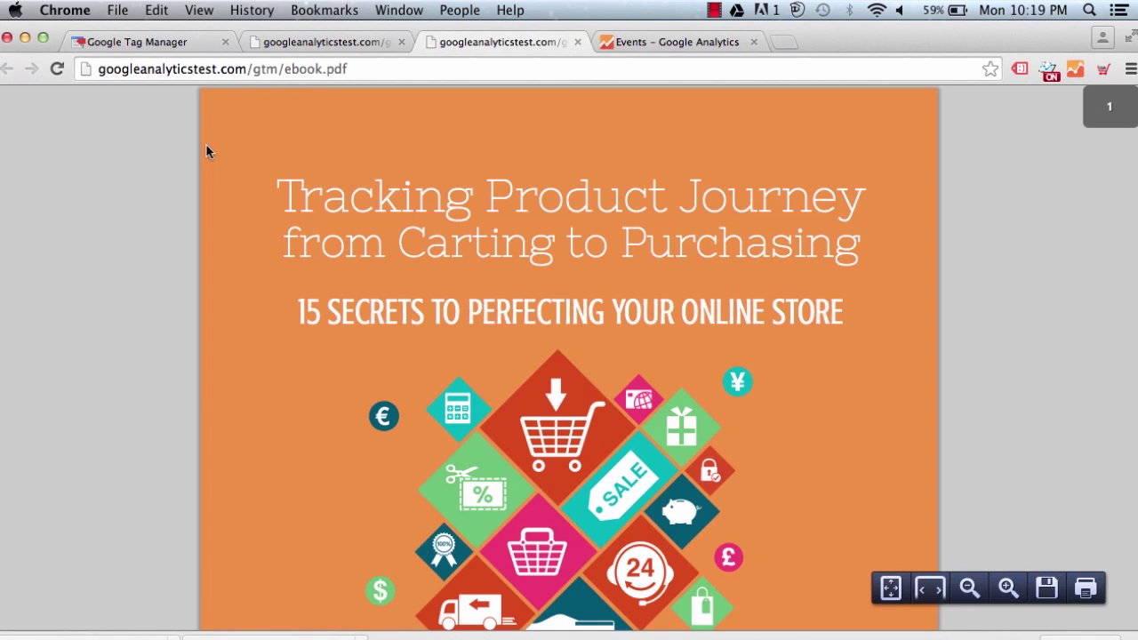
{"action": "key", "text": "super+alt+Left"}
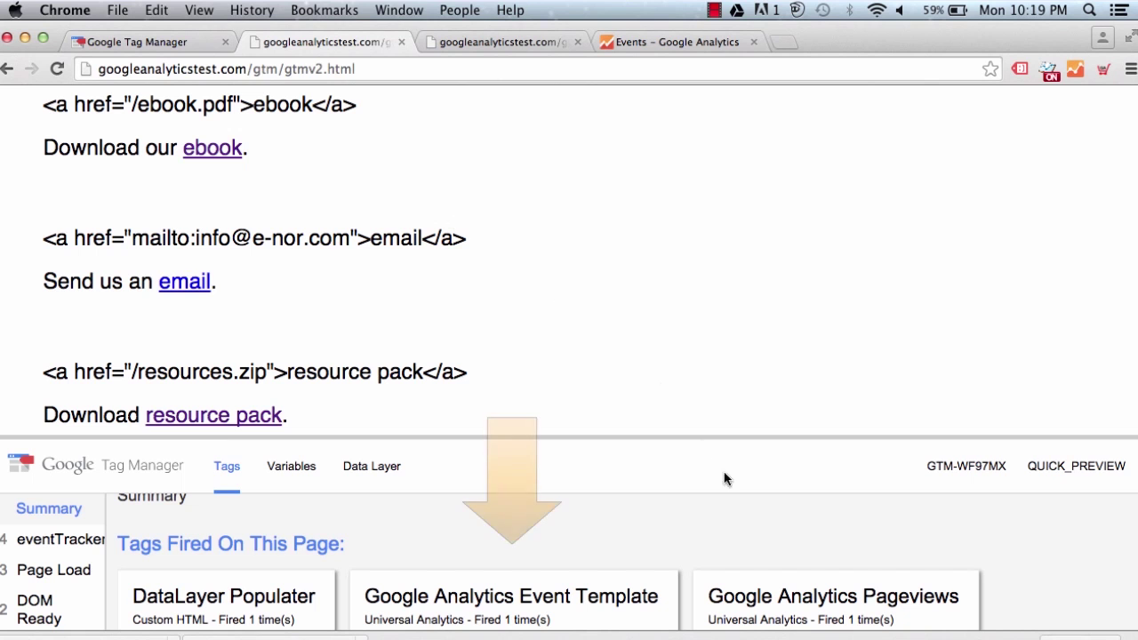
{"action": "left_click", "coordinate": [377, 476]}
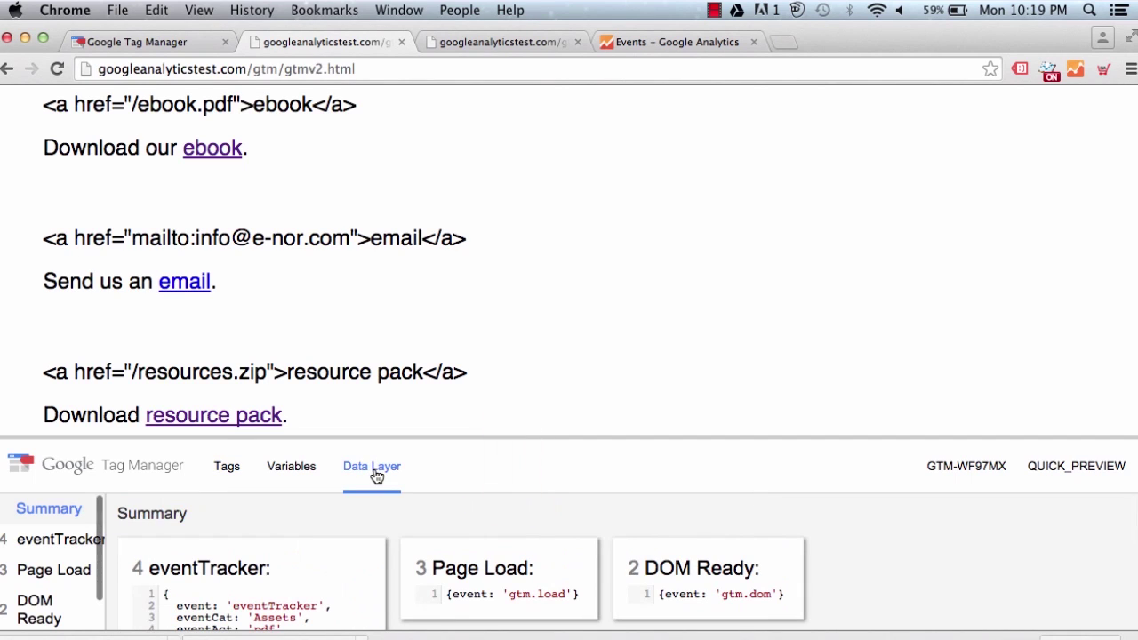
{"action": "left_click", "coordinate": [76, 548]}
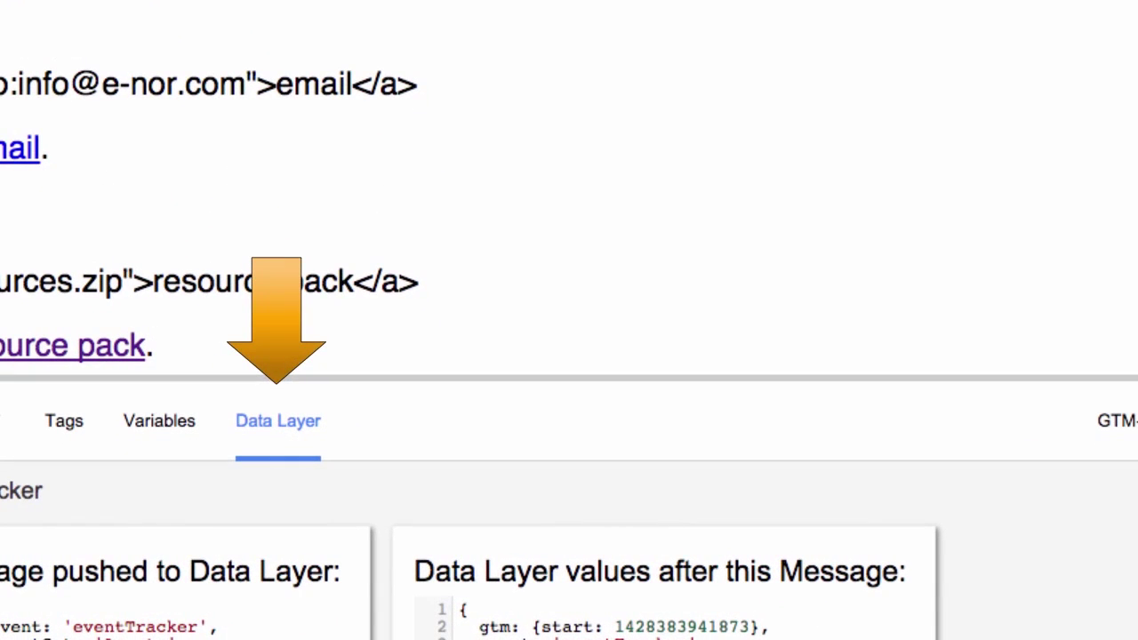
{"action": "scroll", "coordinate": [1019, 610], "scroll_direction": "down", "scroll_amount": 1}
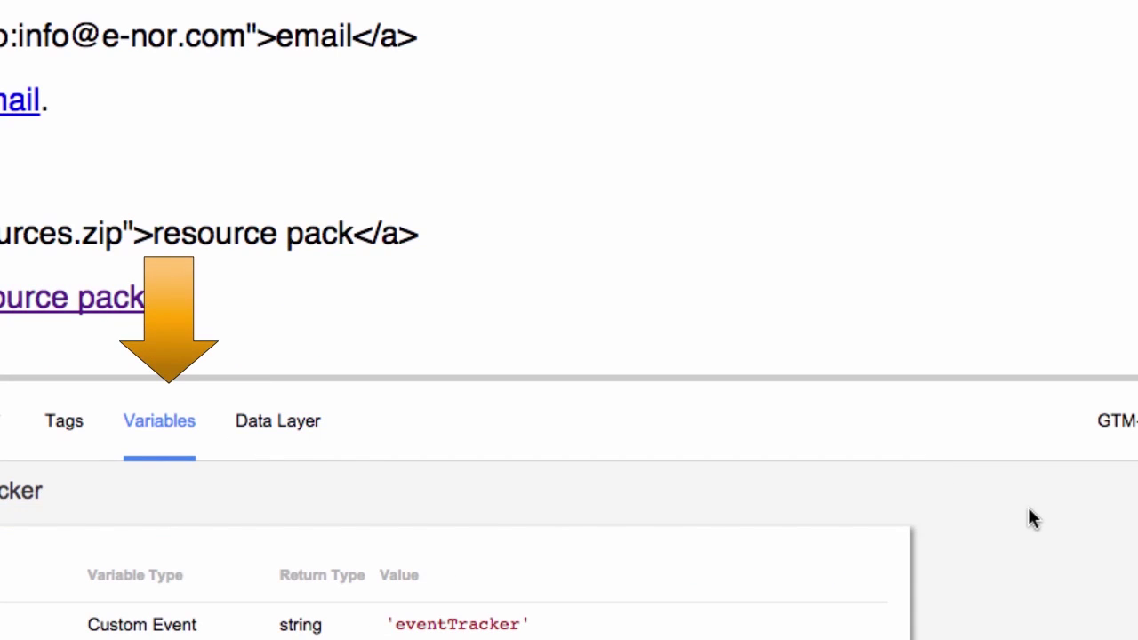
{"action": "scroll", "coordinate": [1030, 518], "scroll_direction": "down", "scroll_amount": 3}
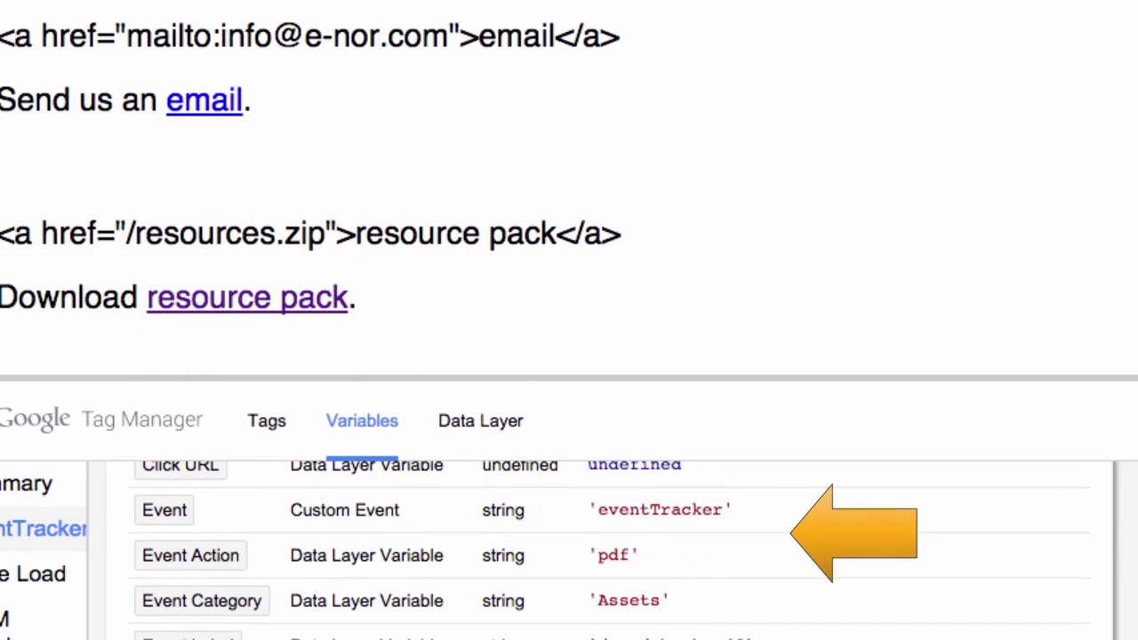
{"action": "scroll", "coordinate": [609, 552], "scroll_direction": "down", "scroll_amount": 1}
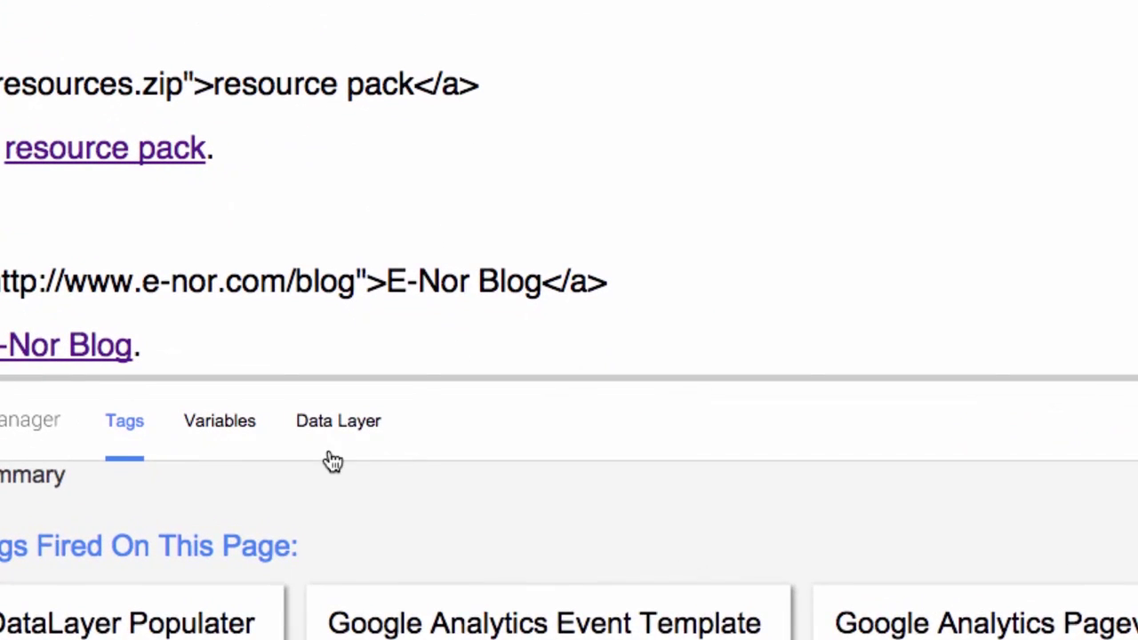
{"action": "left_click", "coordinate": [334, 454]}
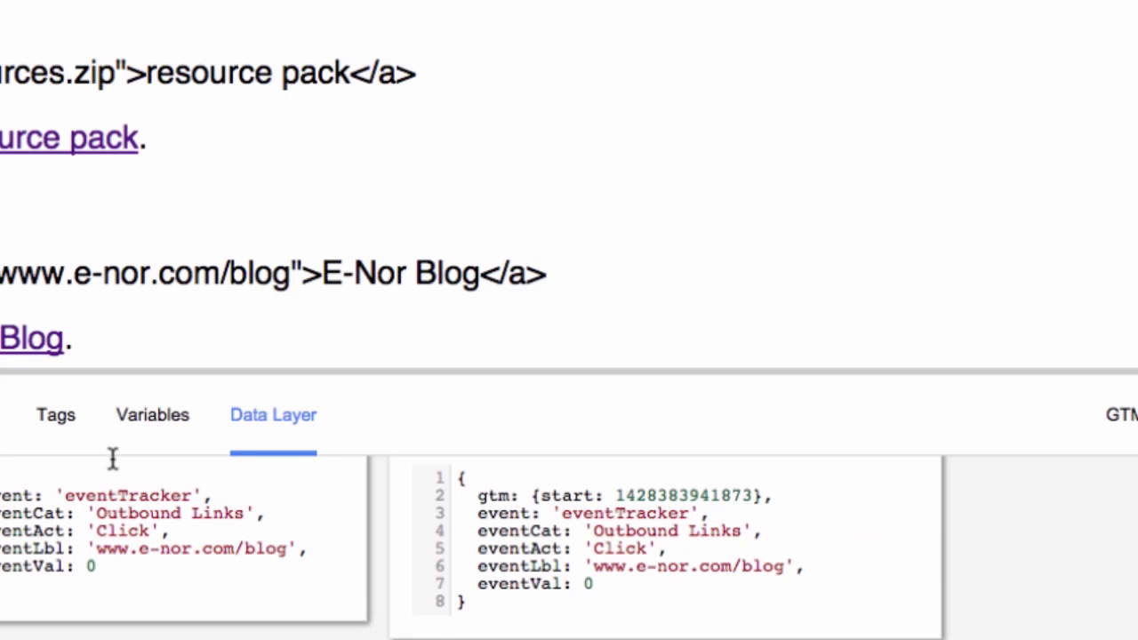
{"action": "left_click", "coordinate": [178, 422]}
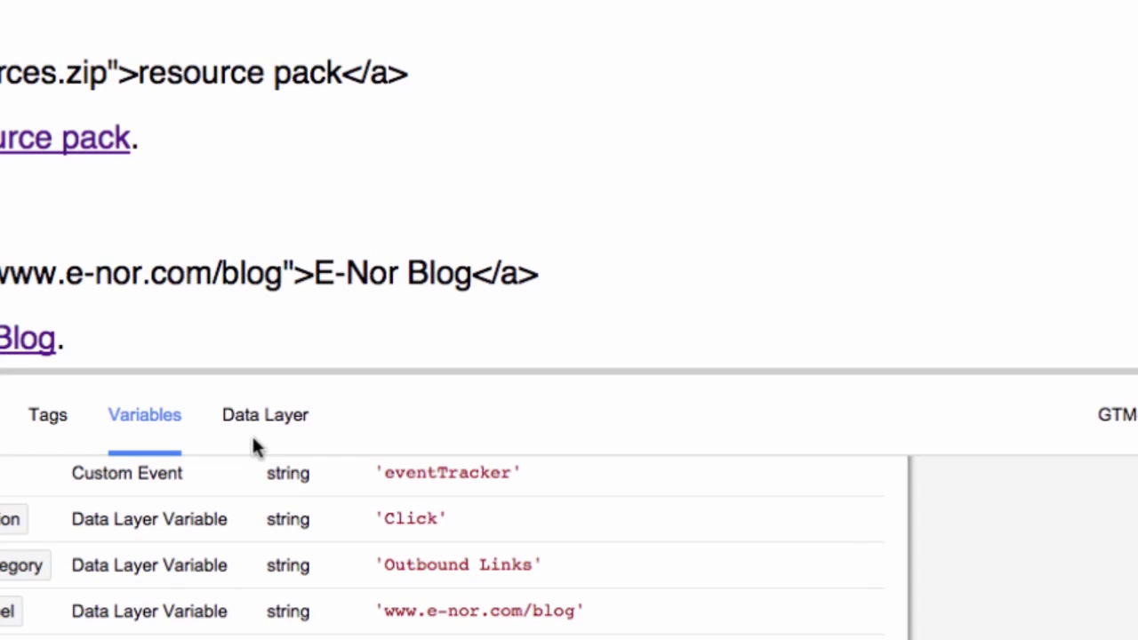